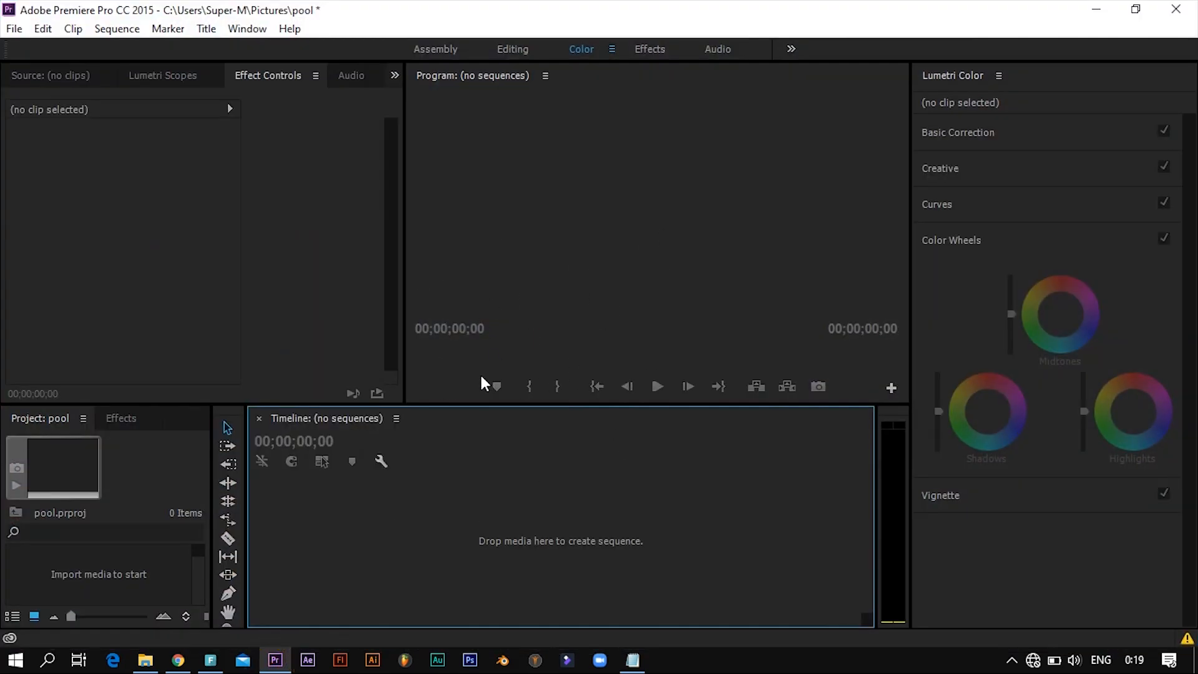
Step: Start a new color matte with 1920 × 1080 video settings, 29,97fps Drop-Frame and square pixels
{"action": "right_click", "coordinate": [144, 564]}
{"action": "mouse_move", "coordinate": [262, 473]}
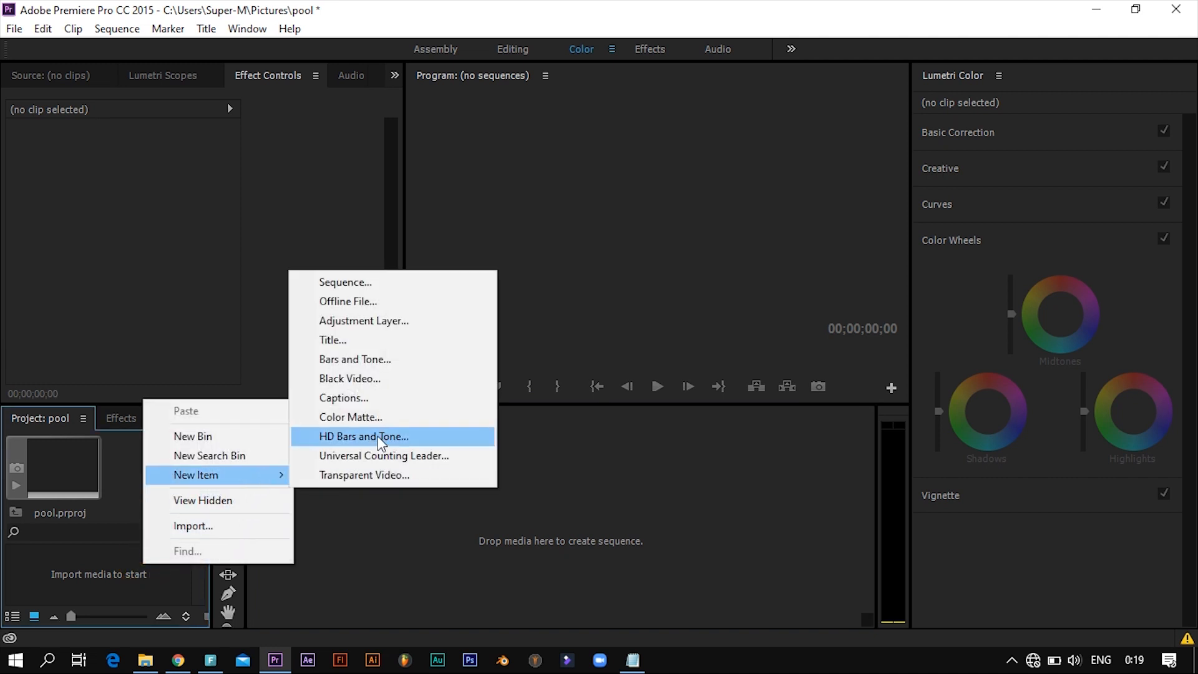
{"action": "left_click", "coordinate": [393, 430]}
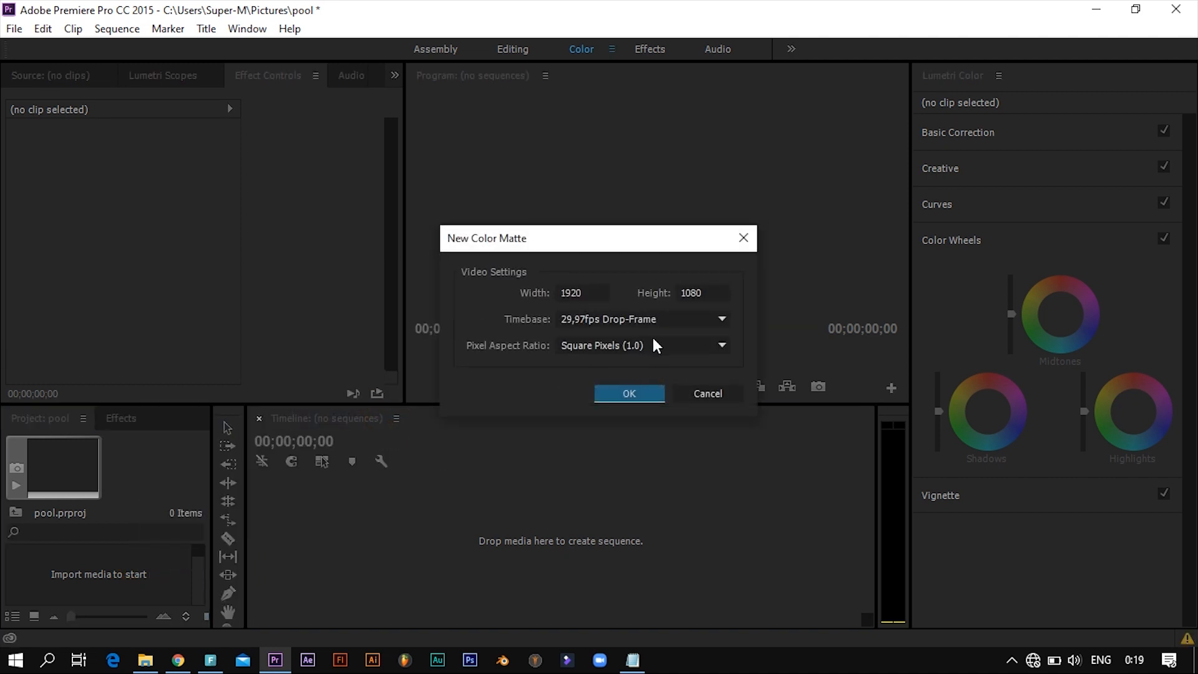
{"action": "left_click", "coordinate": [642, 392]}
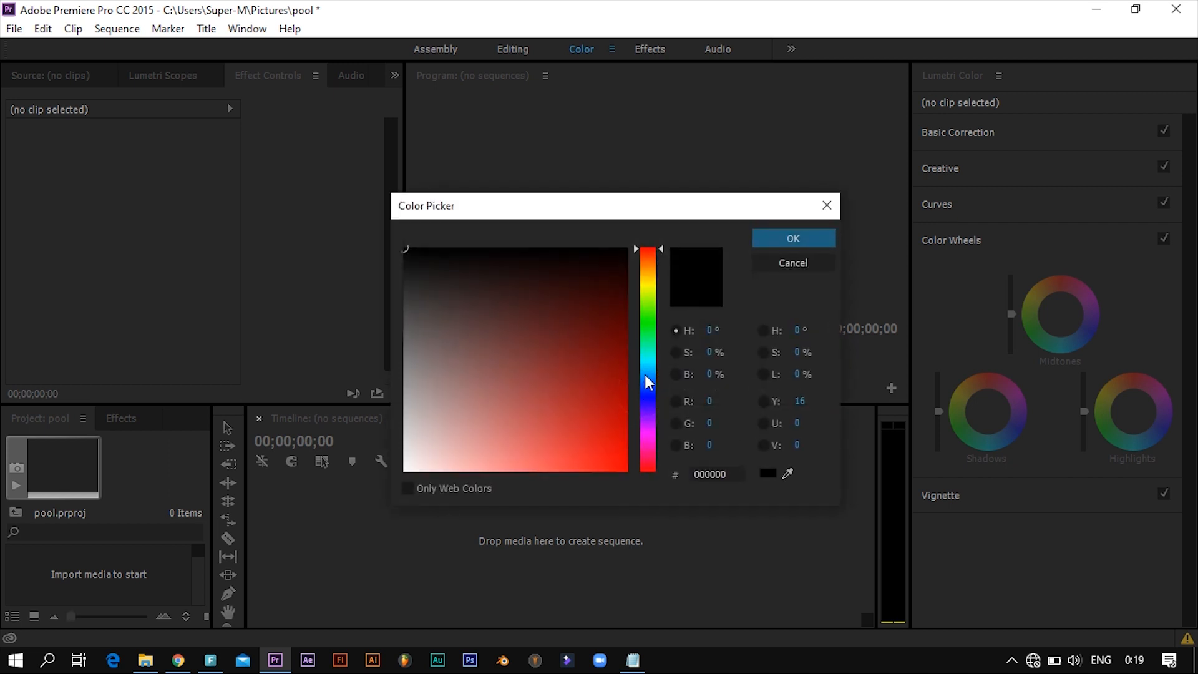
Step: Give the matte the teal blue color 327E8E and accept the name Color Matte
{"action": "left_click", "coordinate": [643, 370]}
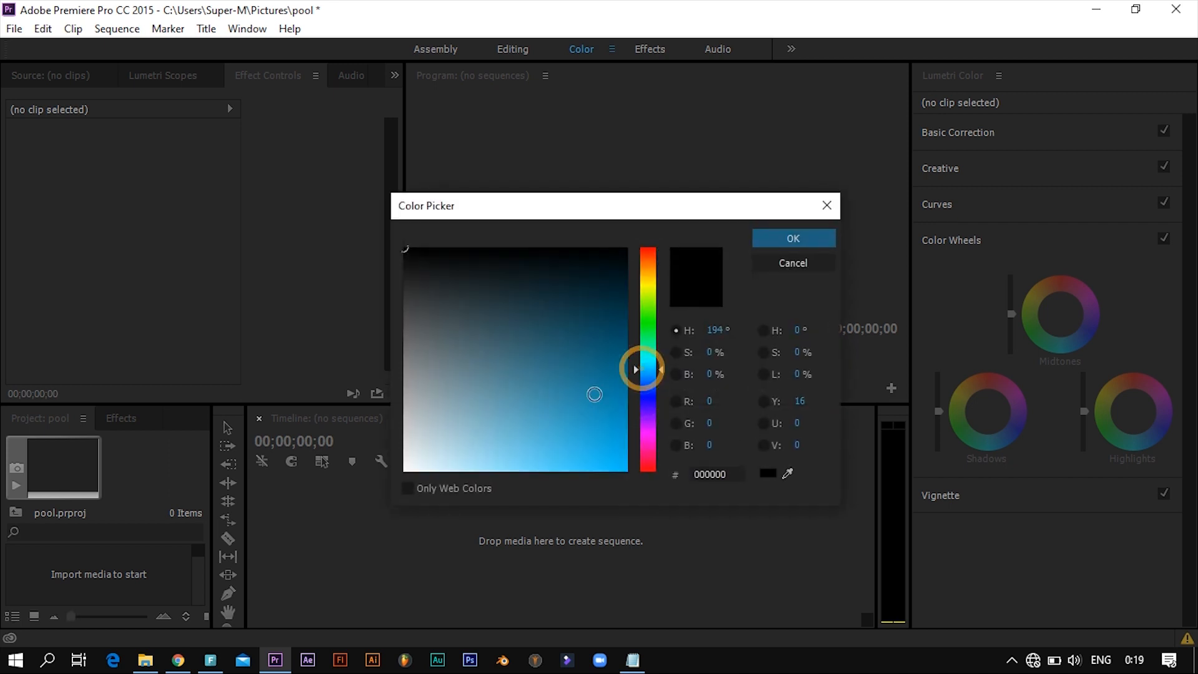
{"action": "left_click", "coordinate": [574, 398]}
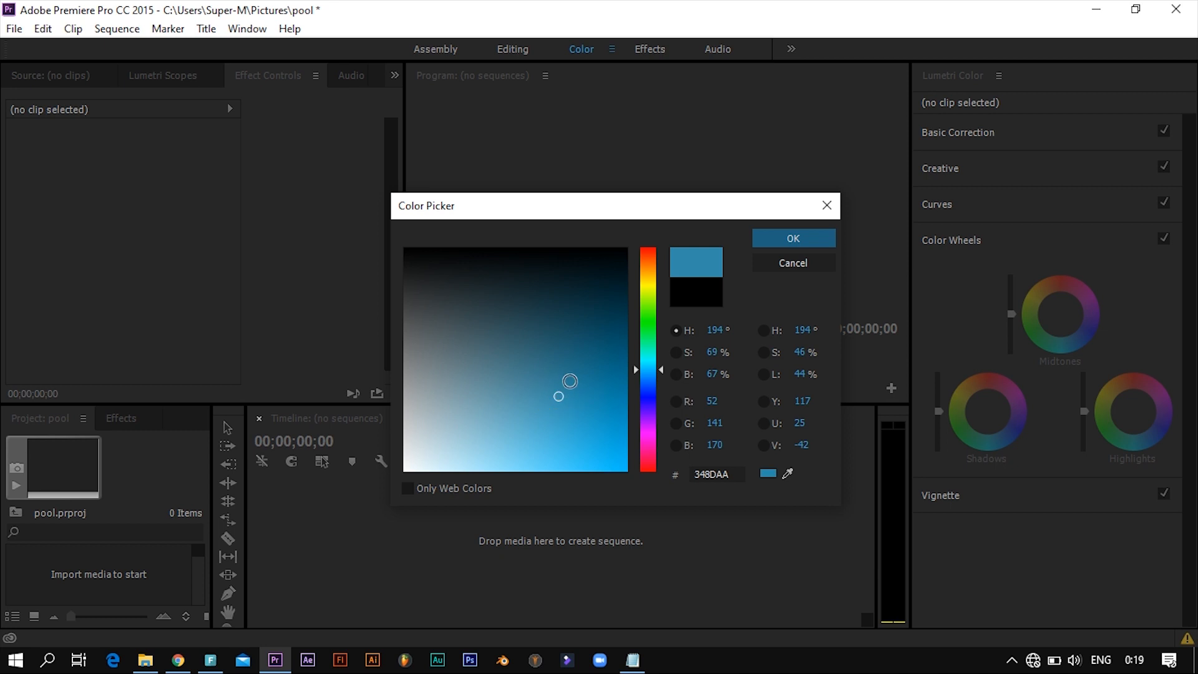
{"action": "left_click", "coordinate": [543, 390]}
{"action": "left_click", "coordinate": [543, 390]}
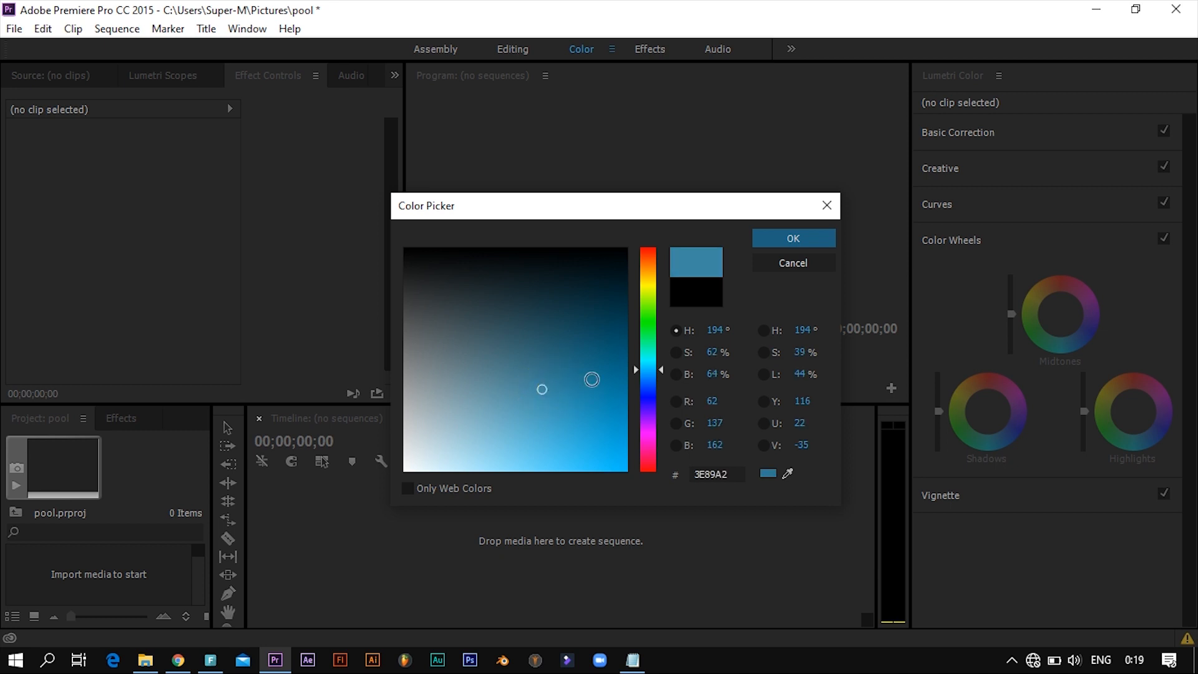
{"action": "left_click_drag", "start_coordinate": [635, 370], "coordinate": [634, 366]}
{"action": "left_click", "coordinate": [524, 406]}
{"action": "left_click", "coordinate": [552, 397]}
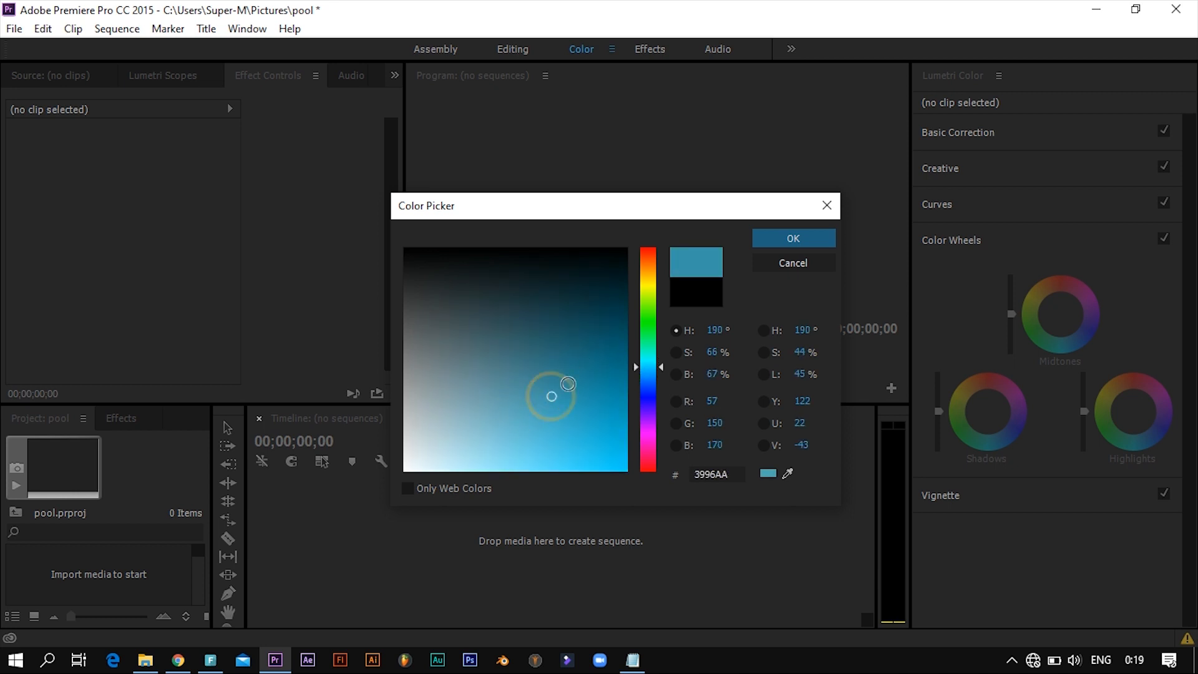
{"action": "left_click", "coordinate": [594, 366]}
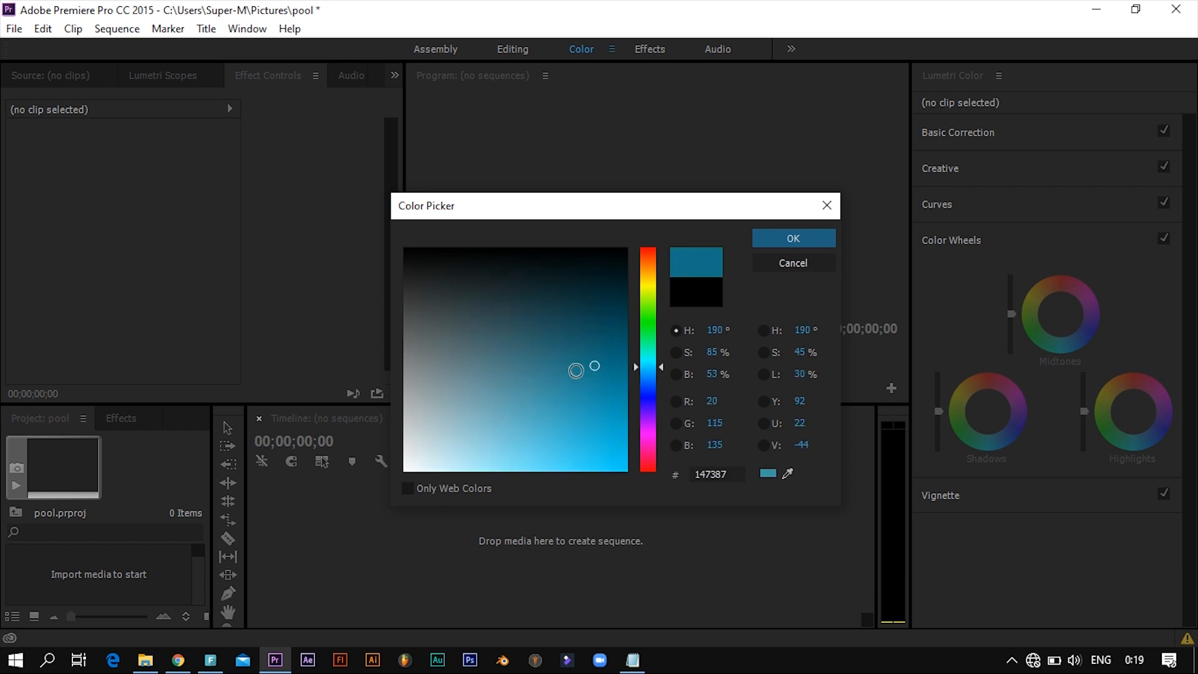
{"action": "left_click", "coordinate": [591, 345]}
{"action": "left_click", "coordinate": [550, 372]}
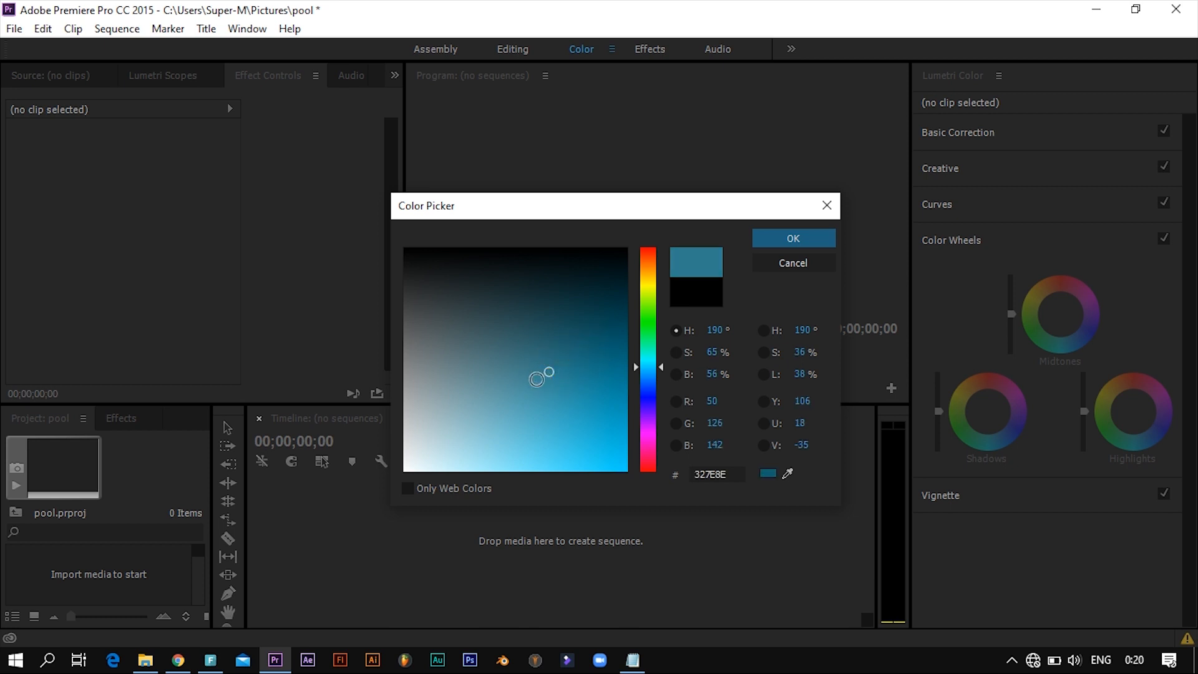
{"action": "left_click", "coordinate": [765, 241]}
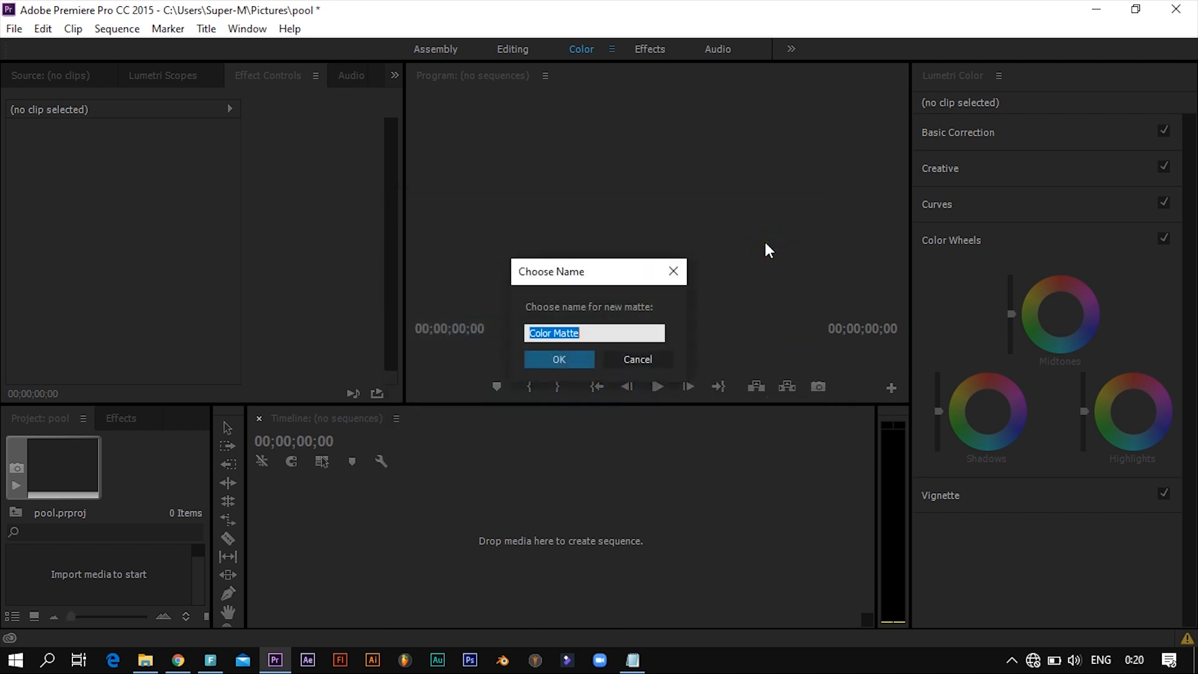
{"action": "left_click", "coordinate": [582, 360]}
Step: Create a sequence from the Color Matte in the timeline and place the playhead at 00;00;00;04
{"action": "left_click_drag", "start_coordinate": [110, 571], "coordinate": [428, 531]}
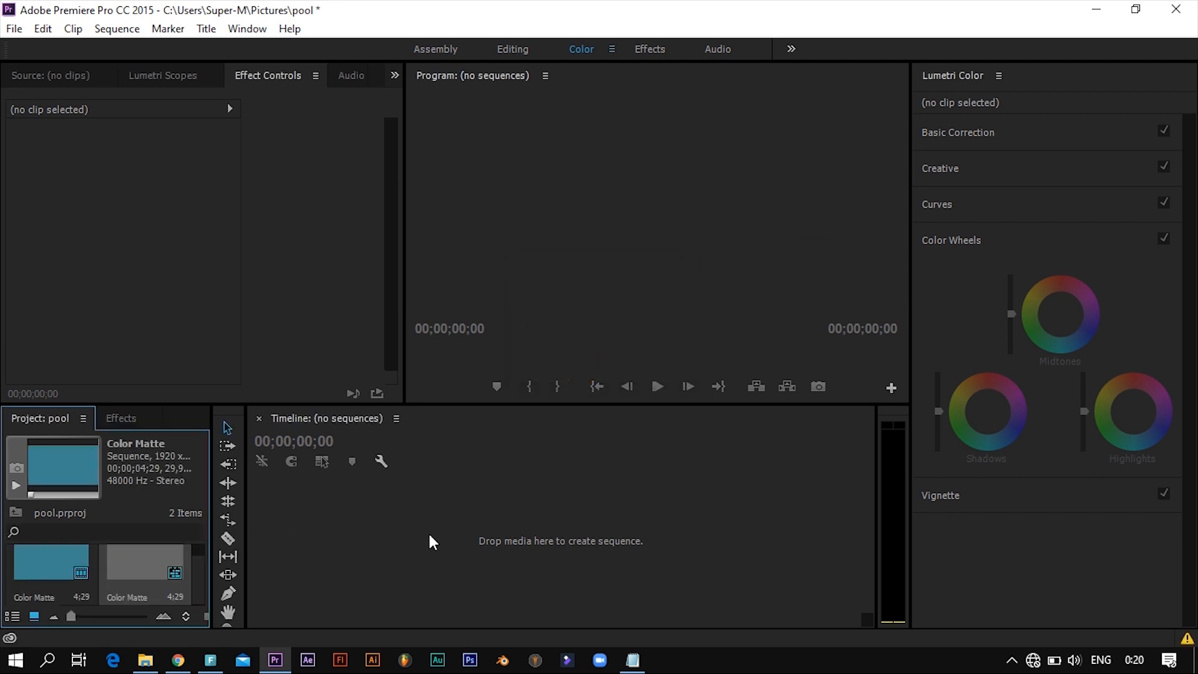
{"action": "left_click_drag", "start_coordinate": [538, 619], "coordinate": [444, 618]}
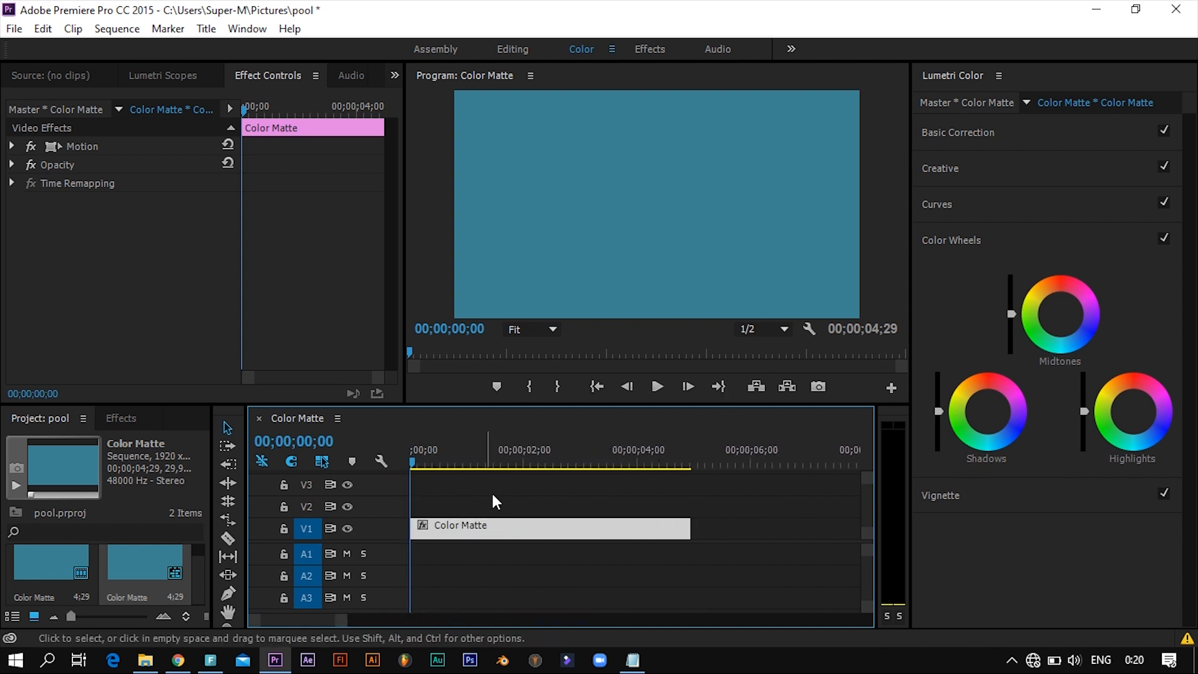
{"action": "left_click", "coordinate": [479, 460]}
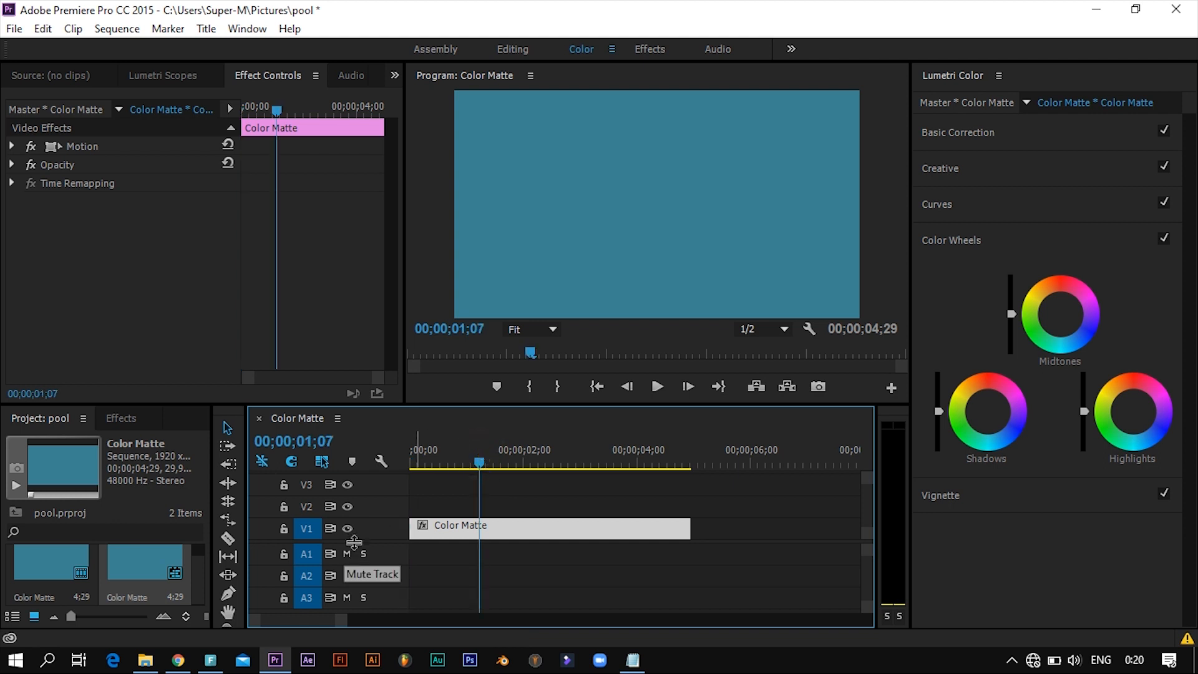
{"action": "scroll", "coordinate": [348, 543], "scroll_direction": "up", "scroll_amount": 2}
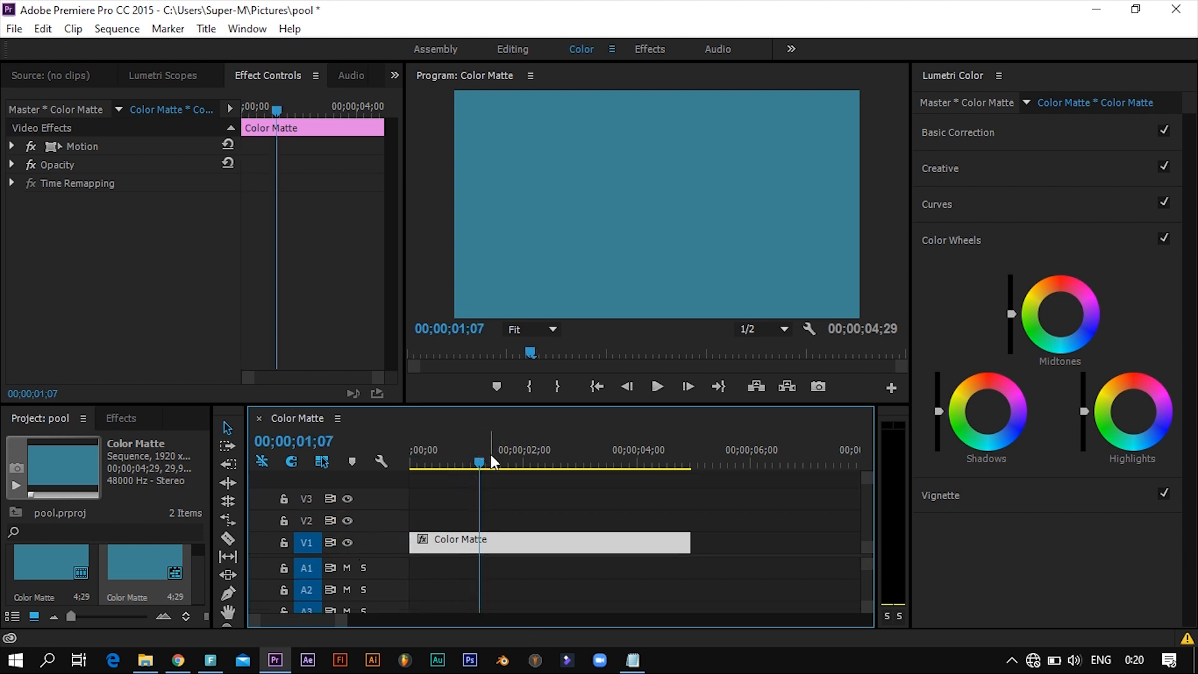
{"action": "left_click_drag", "start_coordinate": [487, 460], "coordinate": [416, 466]}
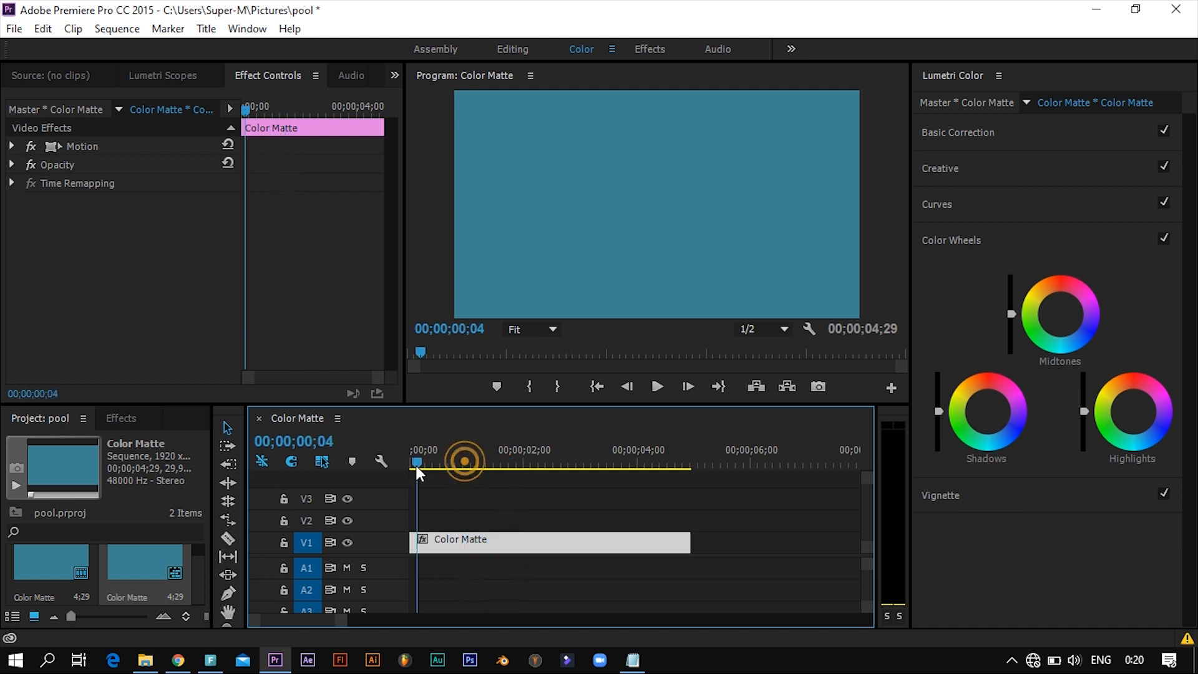
Step: Find the Grid video effect and apply it to the Color Matte clip on V1
{"action": "left_click", "coordinate": [123, 417]}
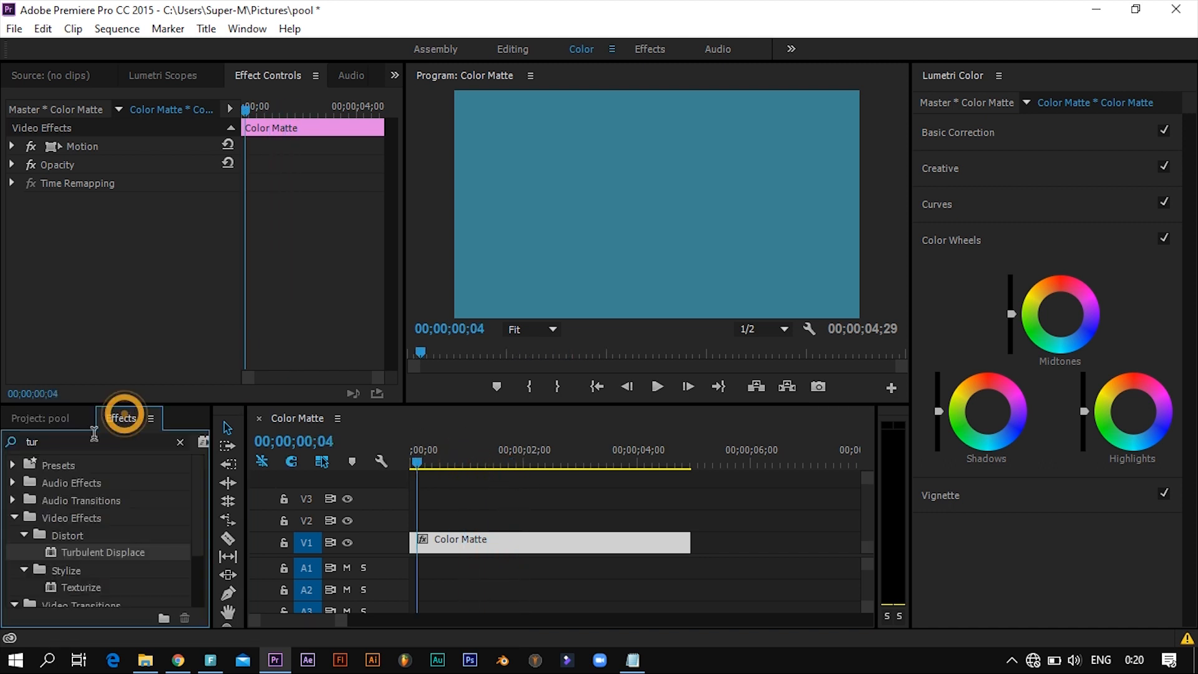
{"action": "left_click", "coordinate": [94, 441]}
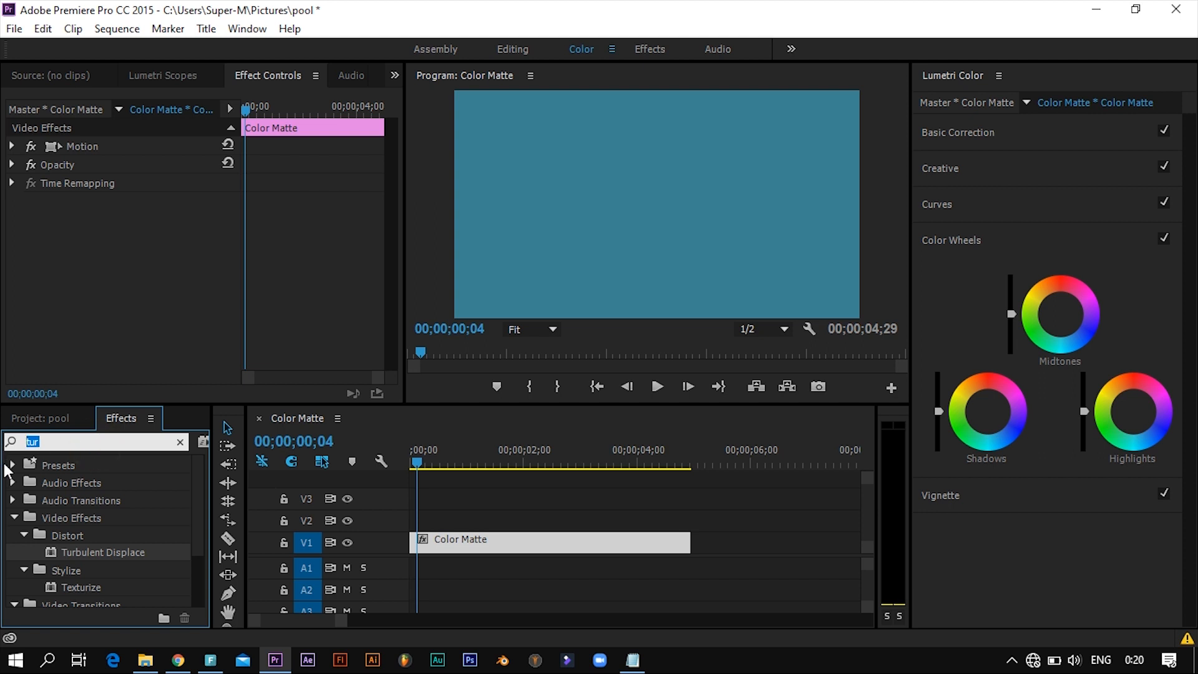
{"action": "type", "text": "grid"}
{"action": "left_click", "coordinate": [71, 553]}
{"action": "left_click_drag", "start_coordinate": [71, 552], "coordinate": [467, 545]}
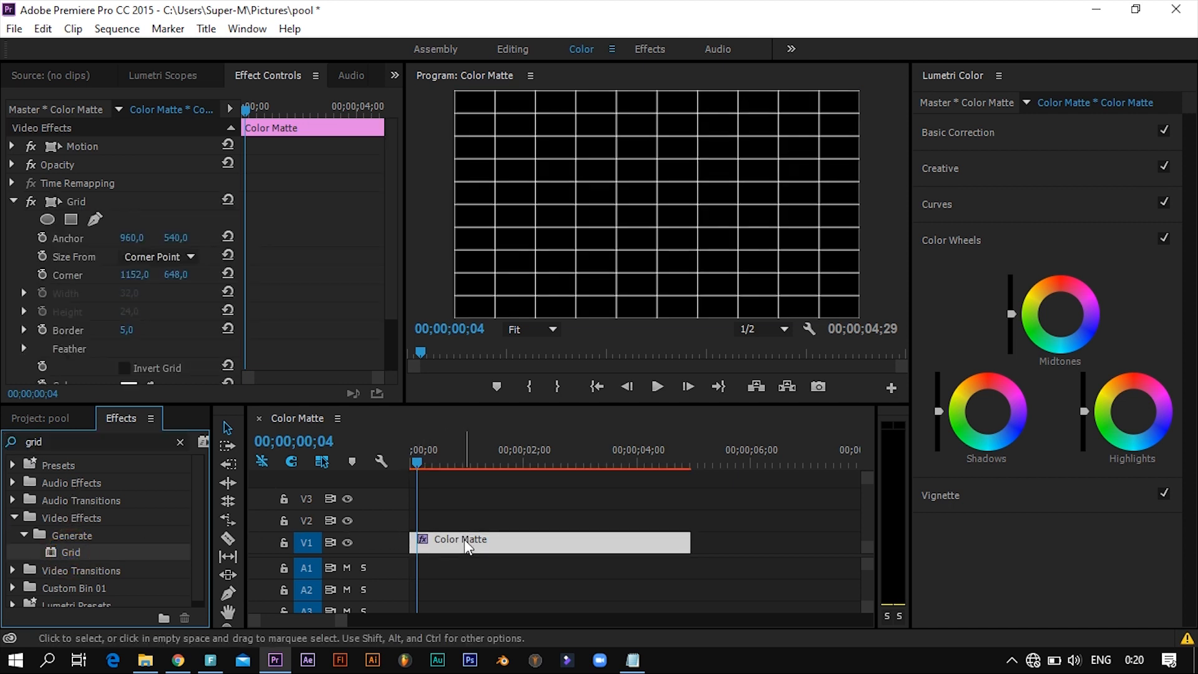
Step: Size the grid from the Width Slider and set its width to 150
{"action": "left_click", "coordinate": [187, 256]}
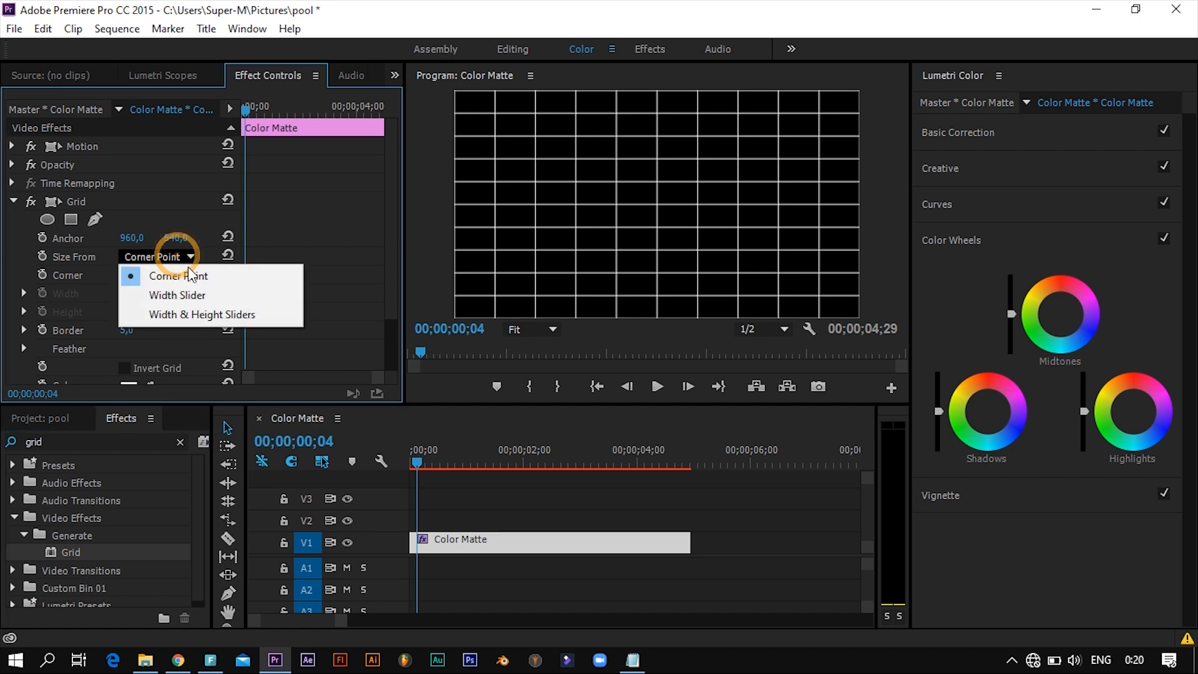
{"action": "left_click", "coordinate": [200, 300]}
{"action": "left_click", "coordinate": [131, 294]}
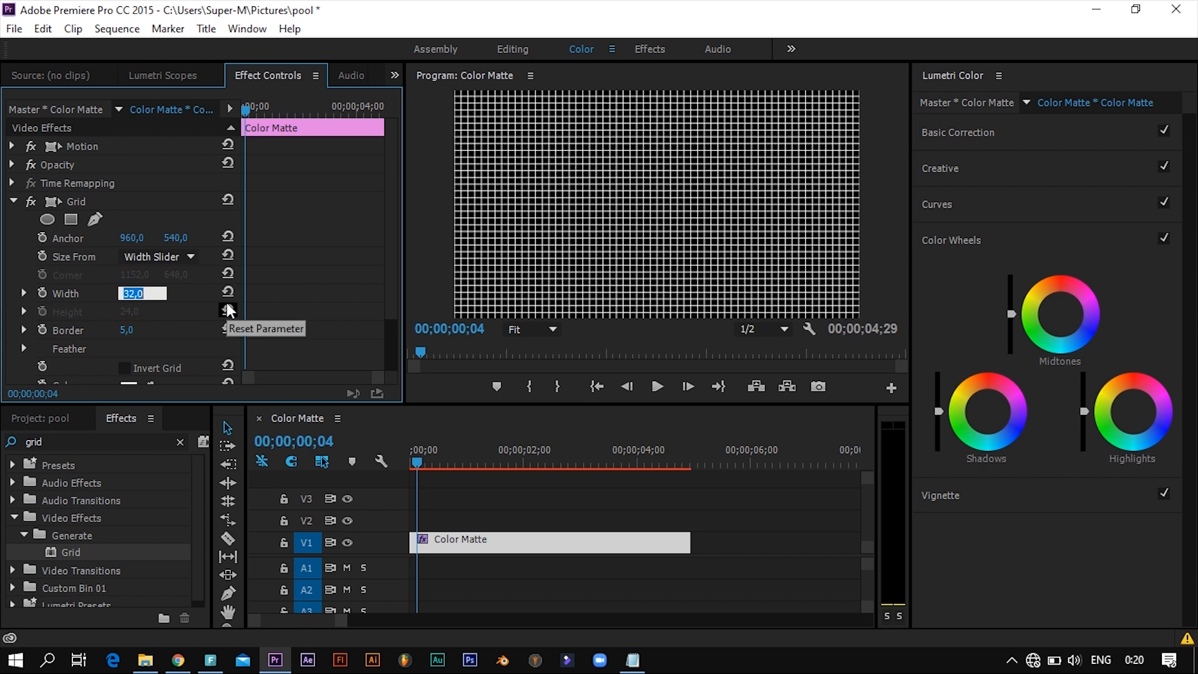
{"action": "type", "text": "15"}
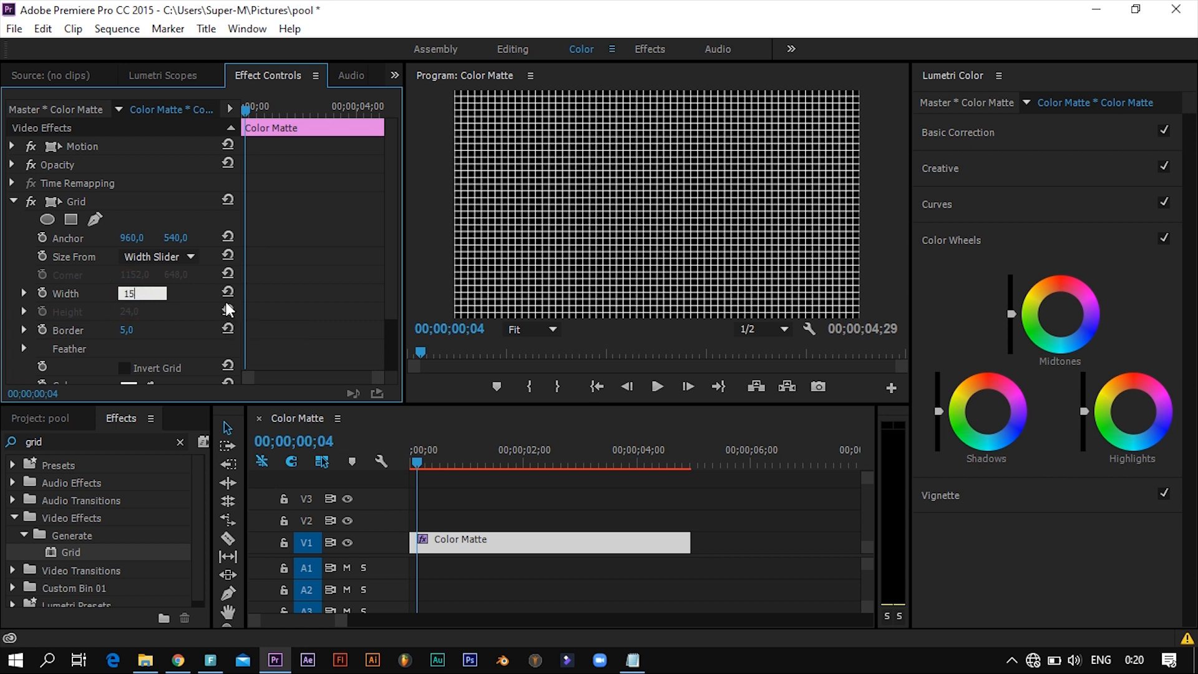
{"action": "type", "text": "0"}
{"action": "left_click", "coordinate": [265, 269]}
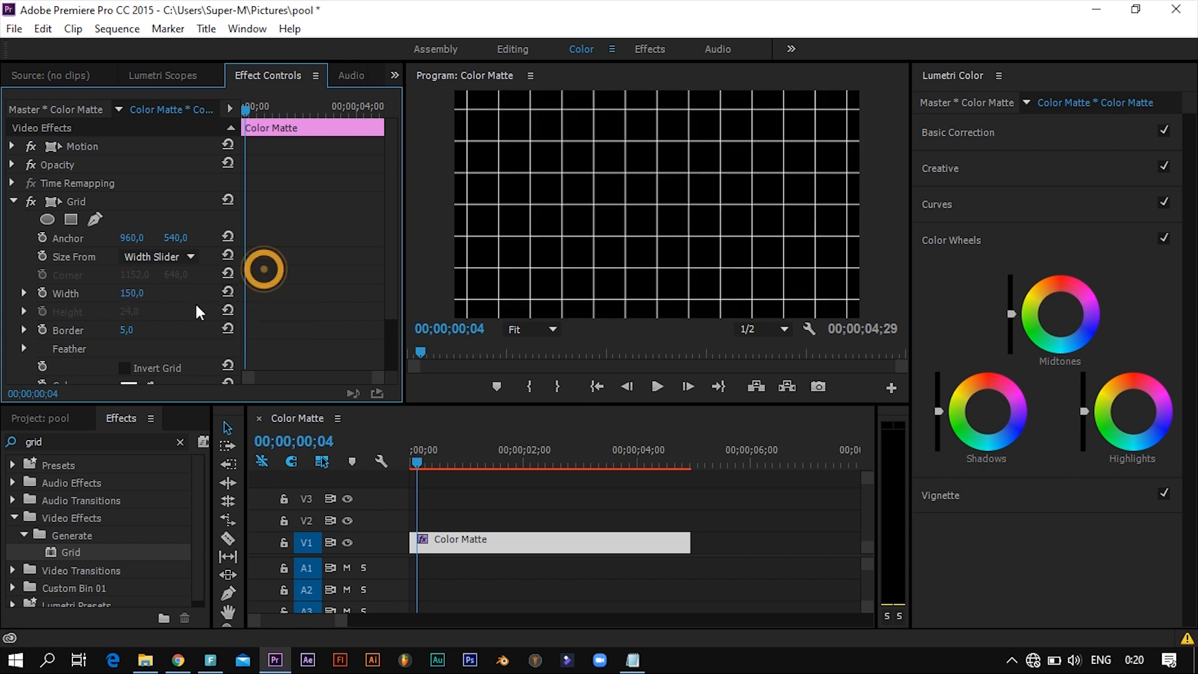
Step: Set the grid's border to 6 and its blending mode to Normal
{"action": "left_click", "coordinate": [127, 331]}
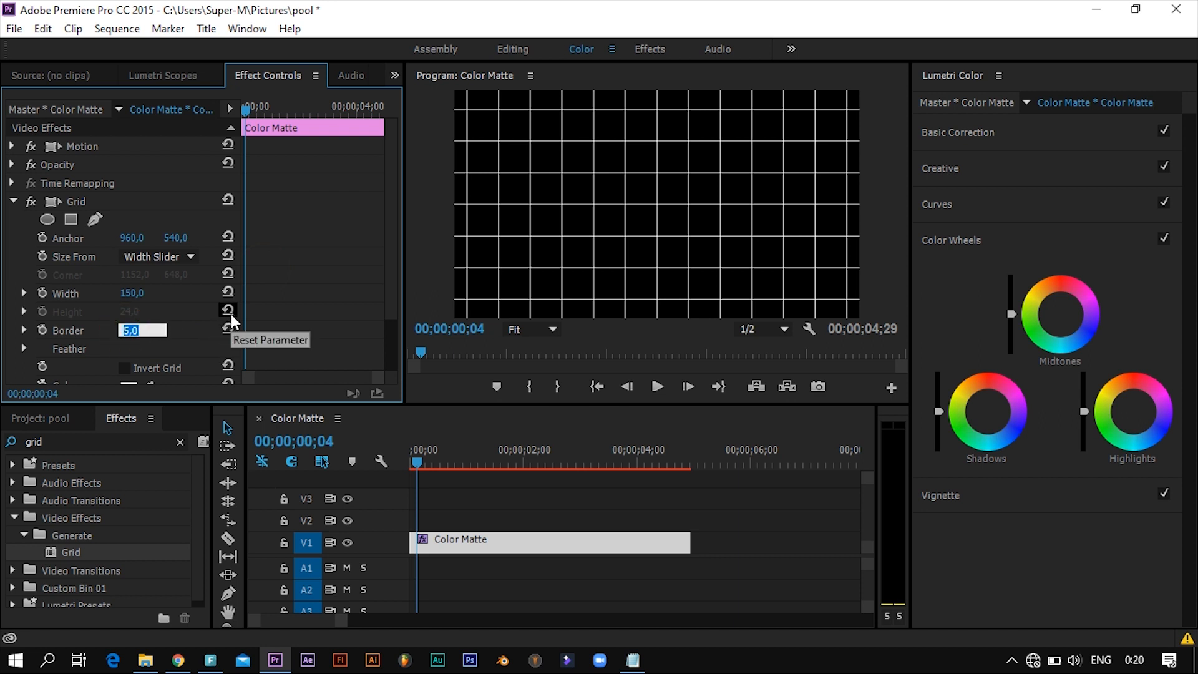
{"action": "type", "text": "6"}
{"action": "left_click", "coordinate": [262, 315]}
{"action": "left_click_drag", "start_coordinate": [391, 269], "coordinate": [394, 331]}
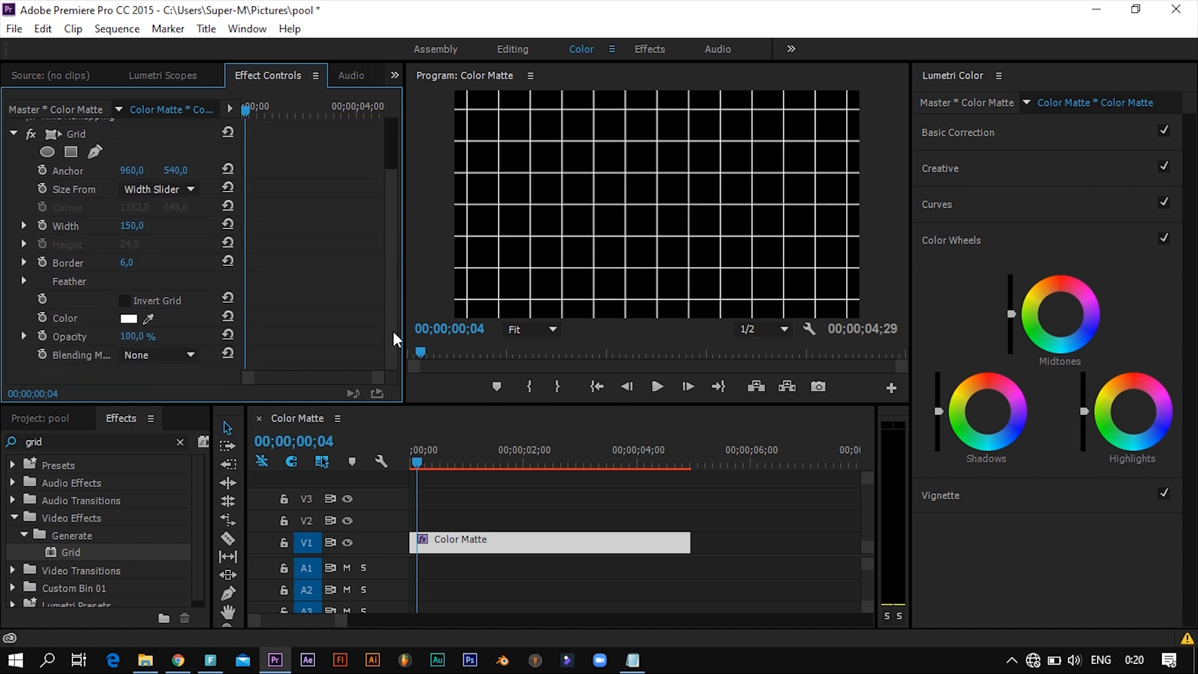
{"action": "left_click", "coordinate": [162, 353]}
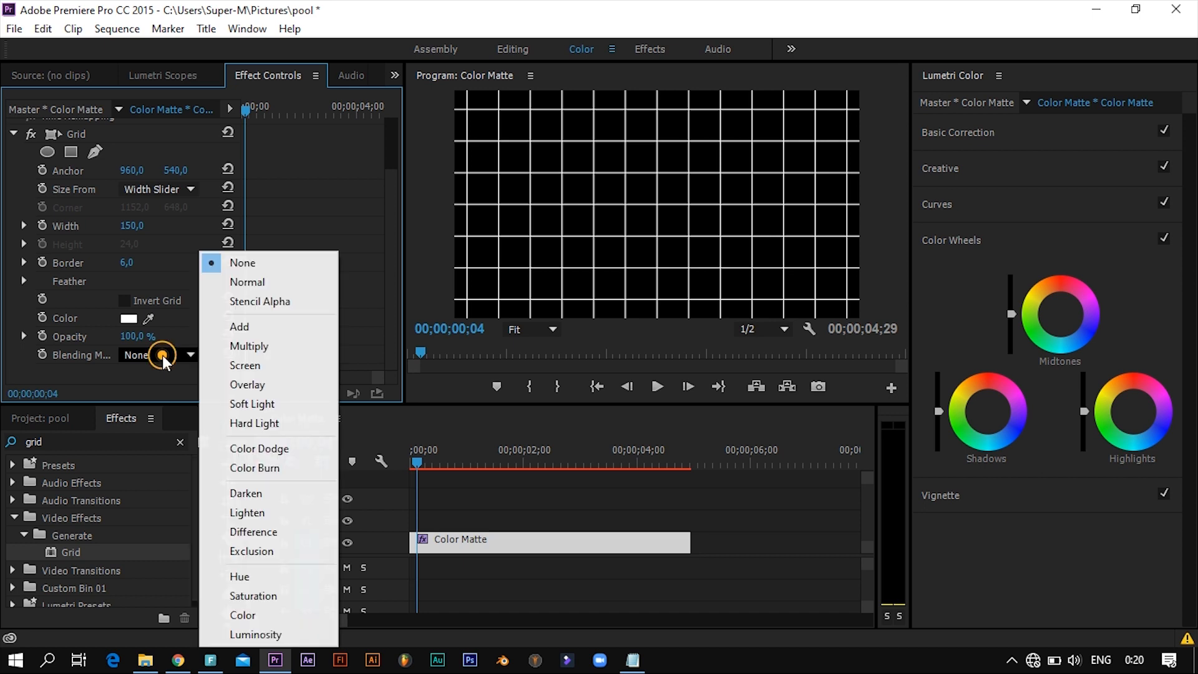
{"action": "left_click", "coordinate": [278, 287]}
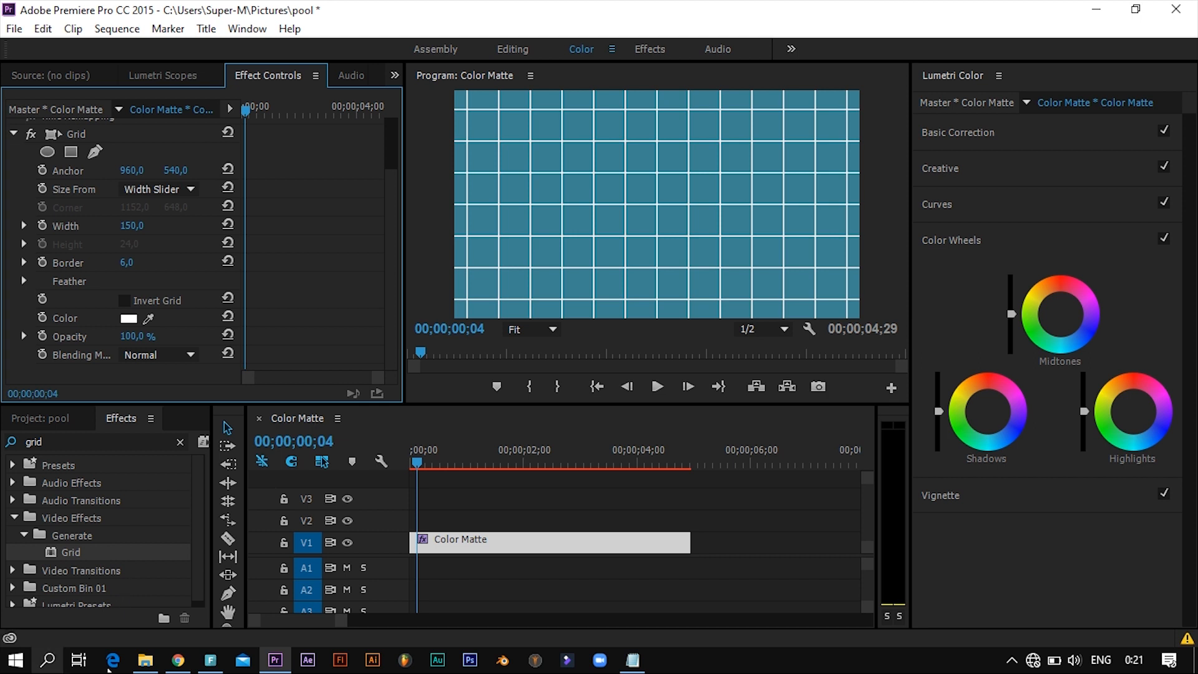
Step: Search the effects for "ligh" and apply Lighting Effects to the Color Matte clip
{"action": "left_click_drag", "start_coordinate": [87, 440], "coordinate": [25, 442]}
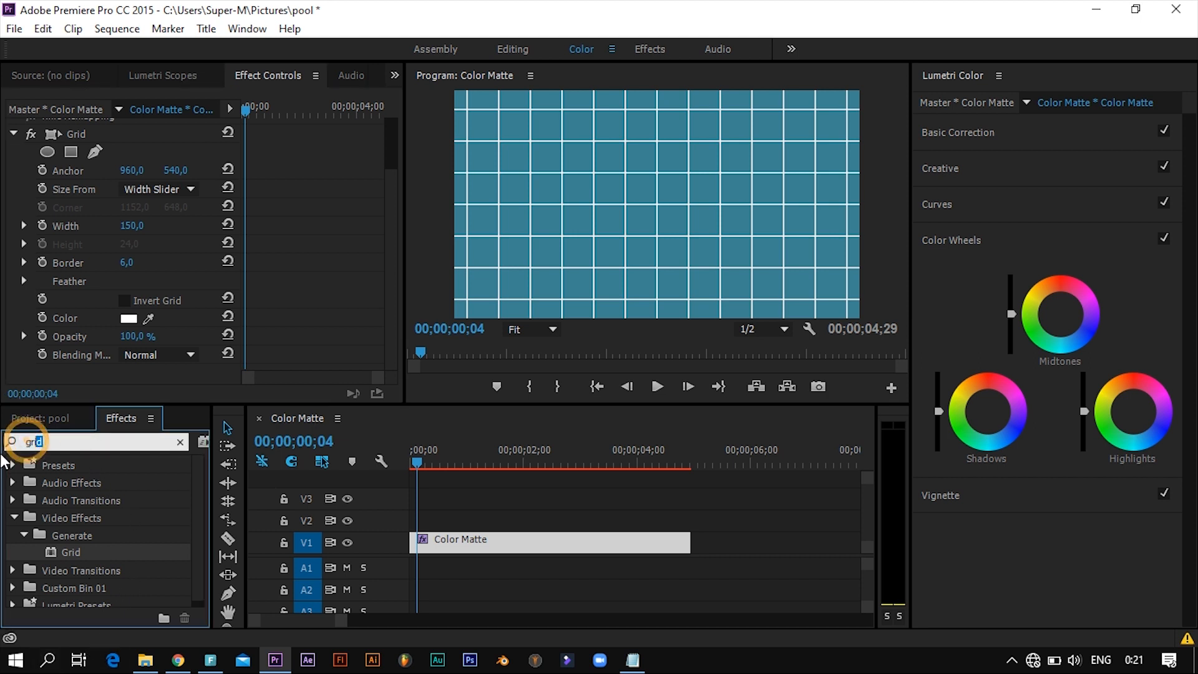
{"action": "type", "text": "gr"}
{"action": "key", "text": "BackSpace"}
{"action": "key", "text": "BackSpace"}
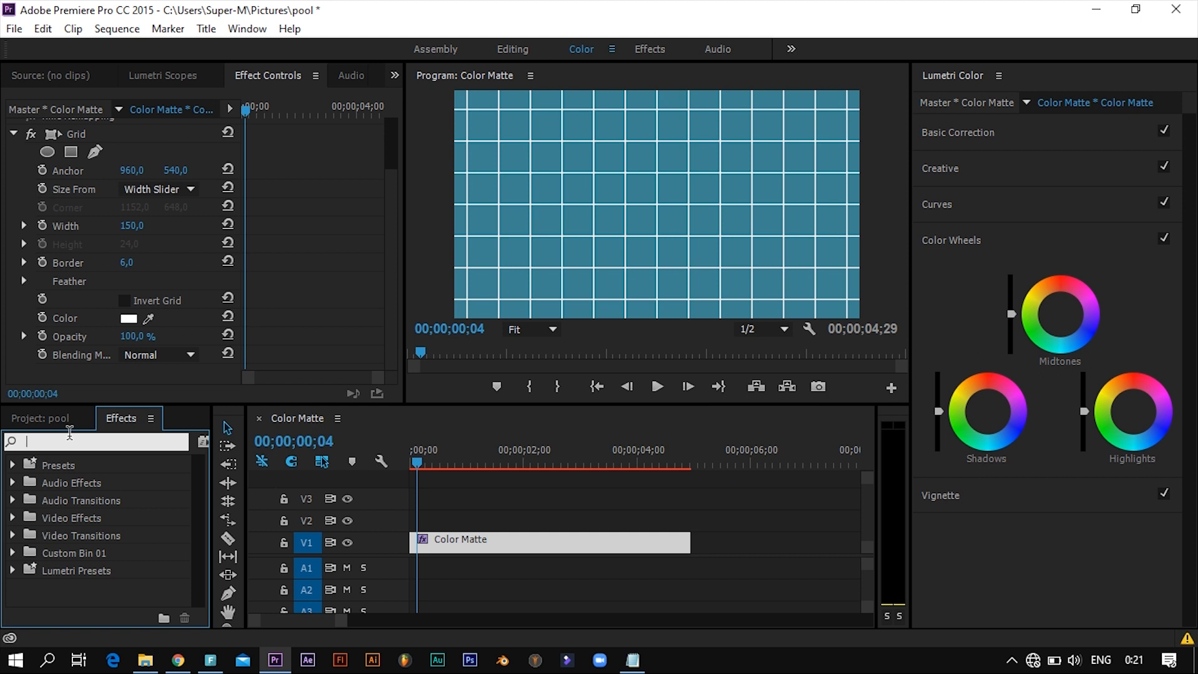
{"action": "type", "text": "ligh"}
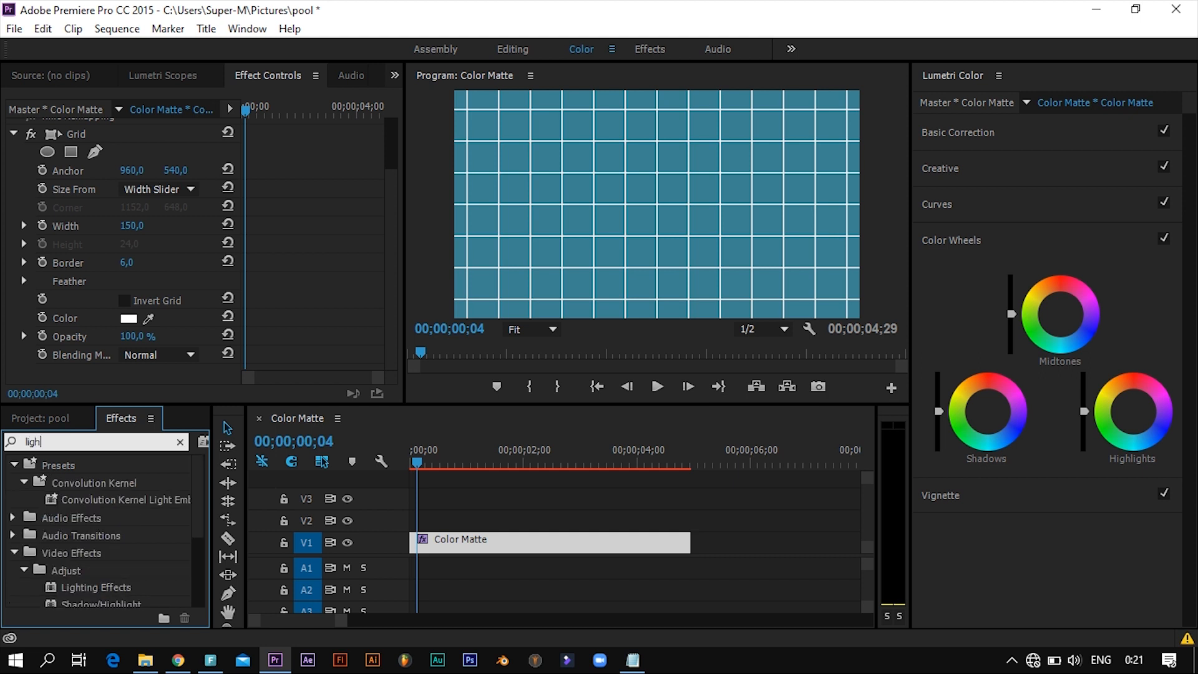
{"action": "left_click_drag", "start_coordinate": [91, 583], "coordinate": [440, 542]}
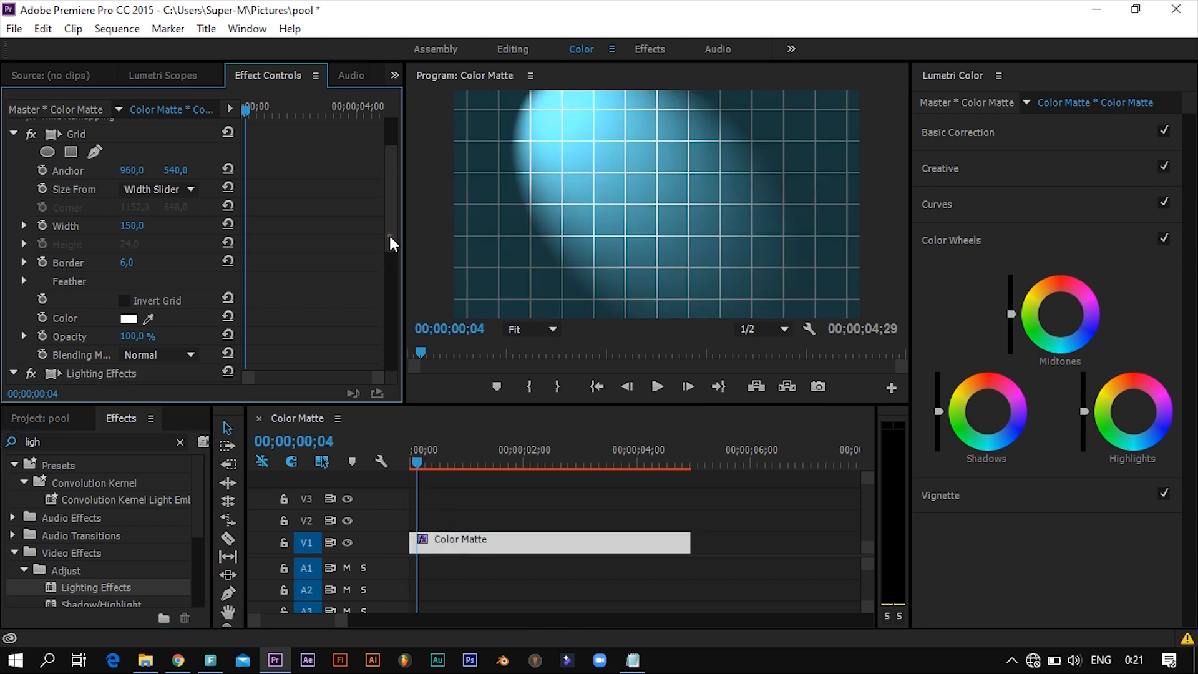
Step: Set Light 1's major radius to 55 and its minor radius to 54 in Lighting Effects
{"action": "scroll", "coordinate": [390, 236], "scroll_direction": "down", "scroll_amount": 3}
{"action": "scroll", "coordinate": [393, 290], "scroll_direction": "down", "scroll_amount": 3}
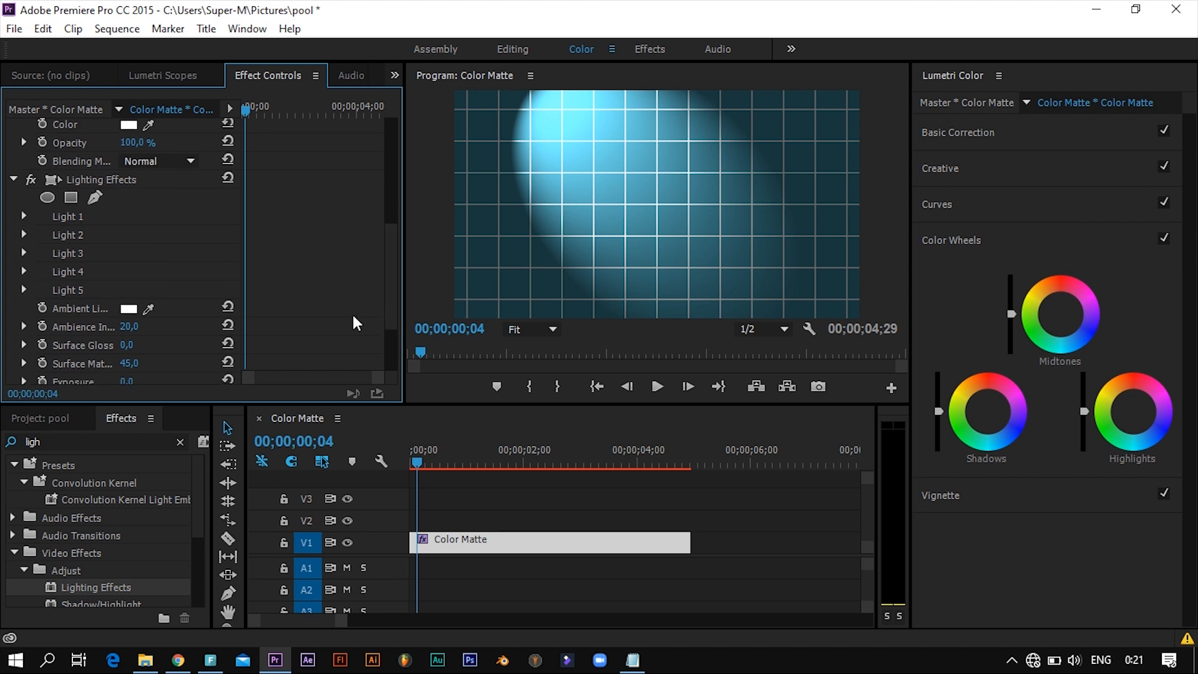
{"action": "left_click", "coordinate": [22, 215]}
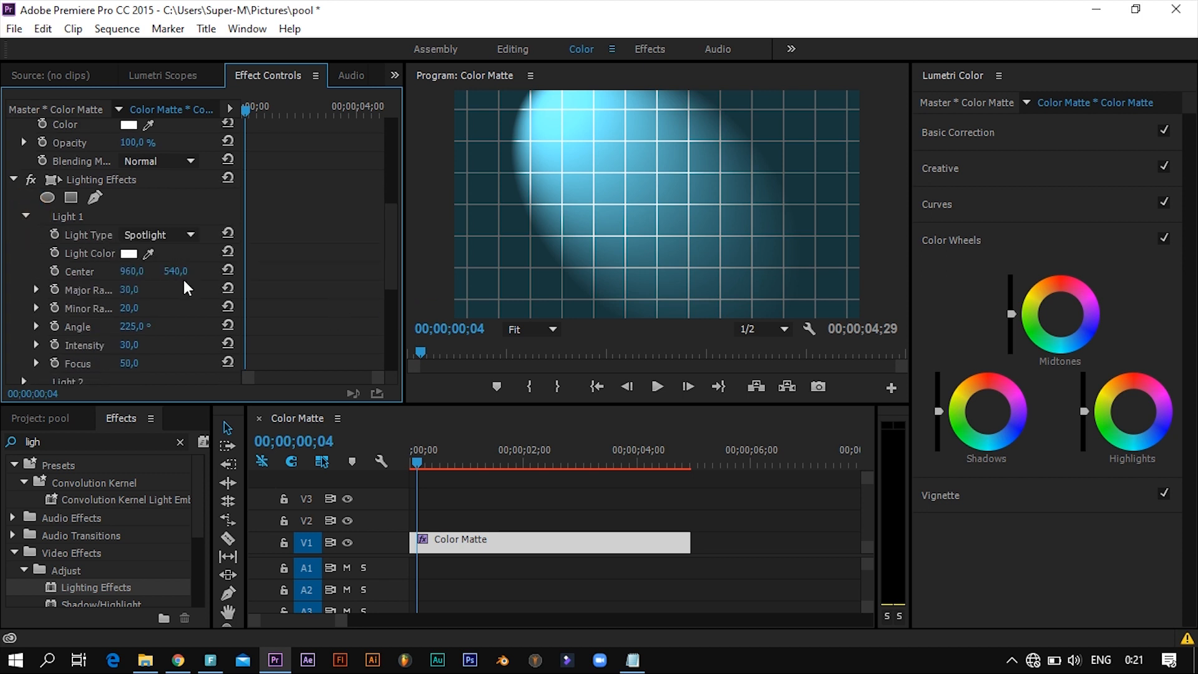
{"action": "left_click", "coordinate": [130, 292]}
{"action": "type", "text": "55"}
{"action": "left_click", "coordinate": [173, 294]}
{"action": "left_click", "coordinate": [134, 308]}
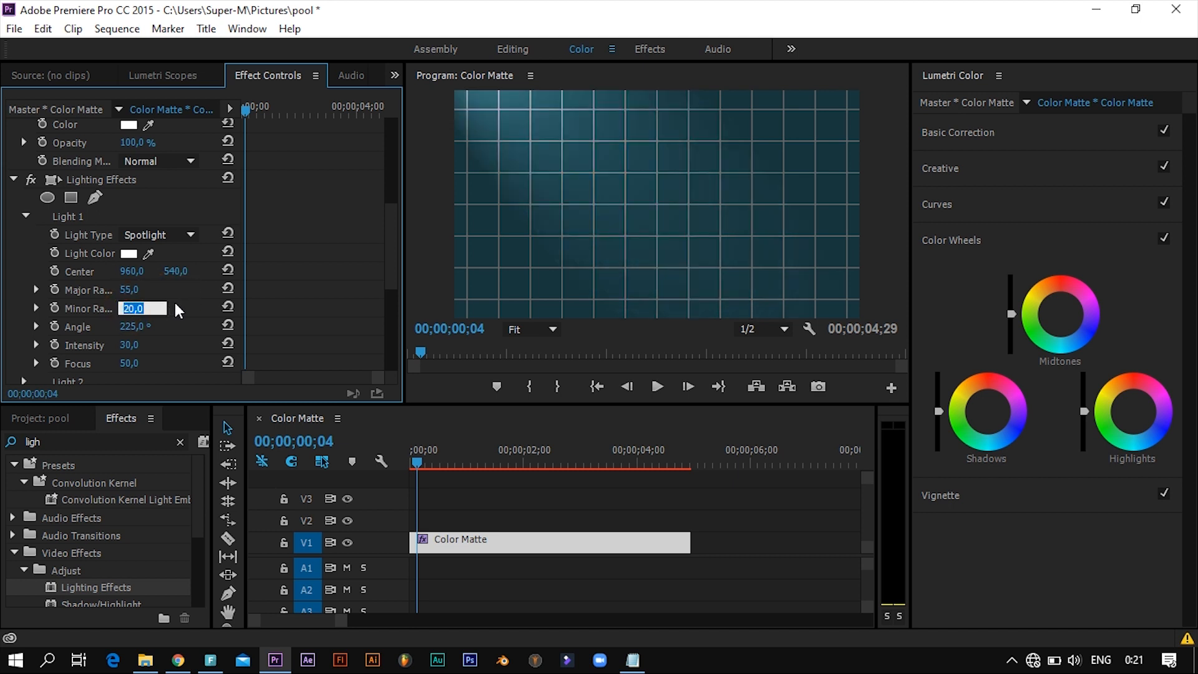
{"action": "type", "text": "54"}
{"action": "left_click", "coordinate": [188, 296]}
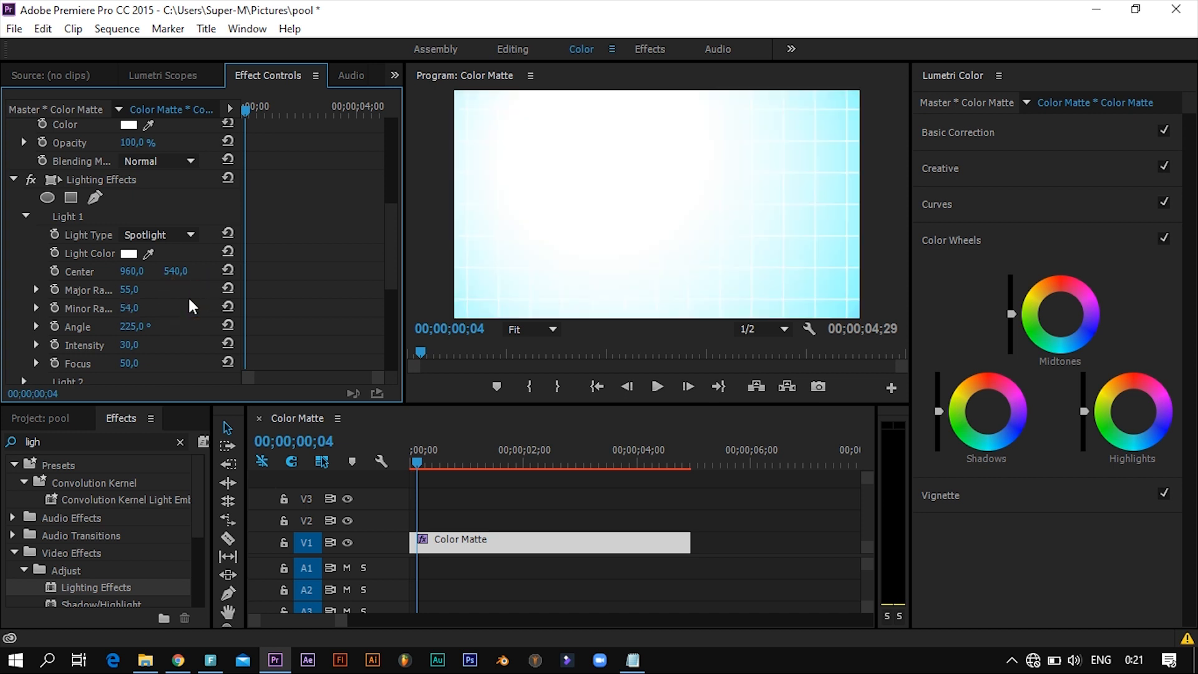
Step: Set Light 1's intensity to 7 and its focus to 0 in Lighting Effects, and check the shading along the clip
{"action": "left_click", "coordinate": [133, 346]}
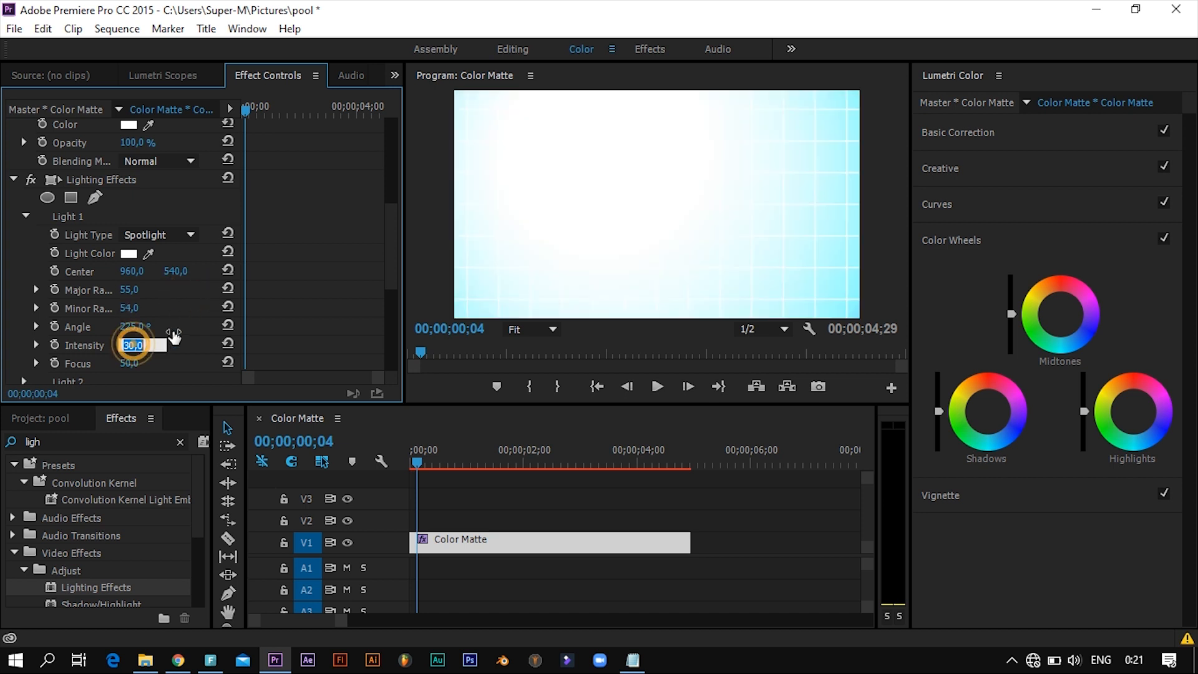
{"action": "type", "text": "7"}
{"action": "left_click", "coordinate": [195, 349]}
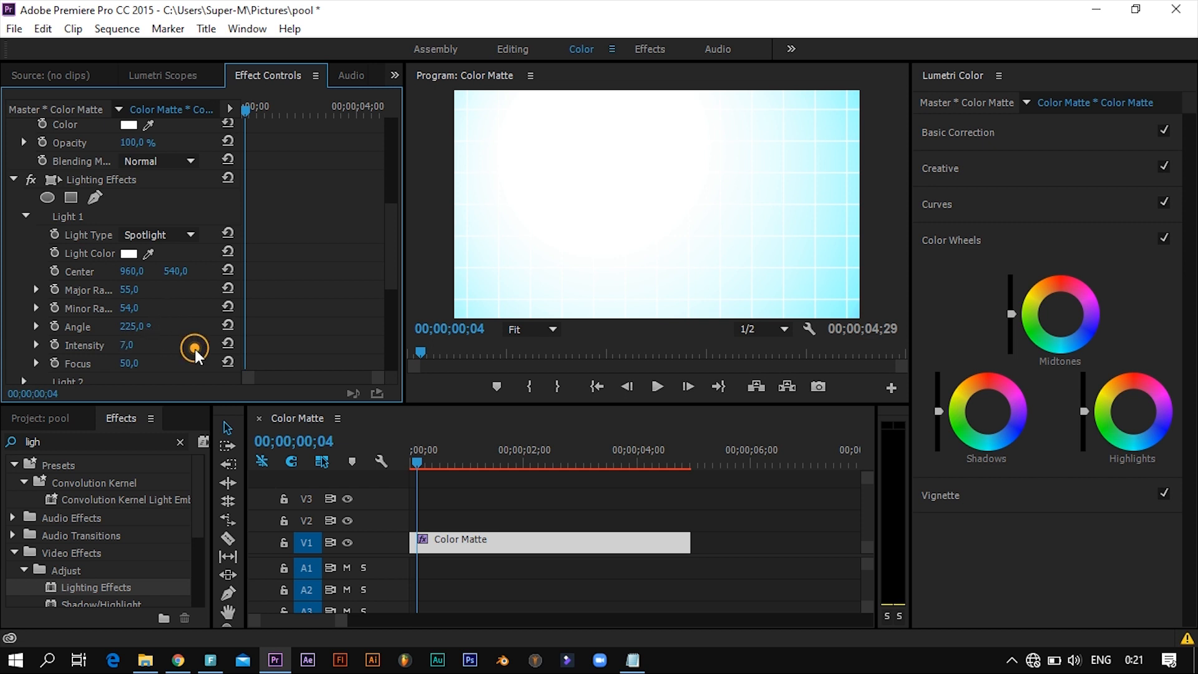
{"action": "left_click", "coordinate": [129, 363]}
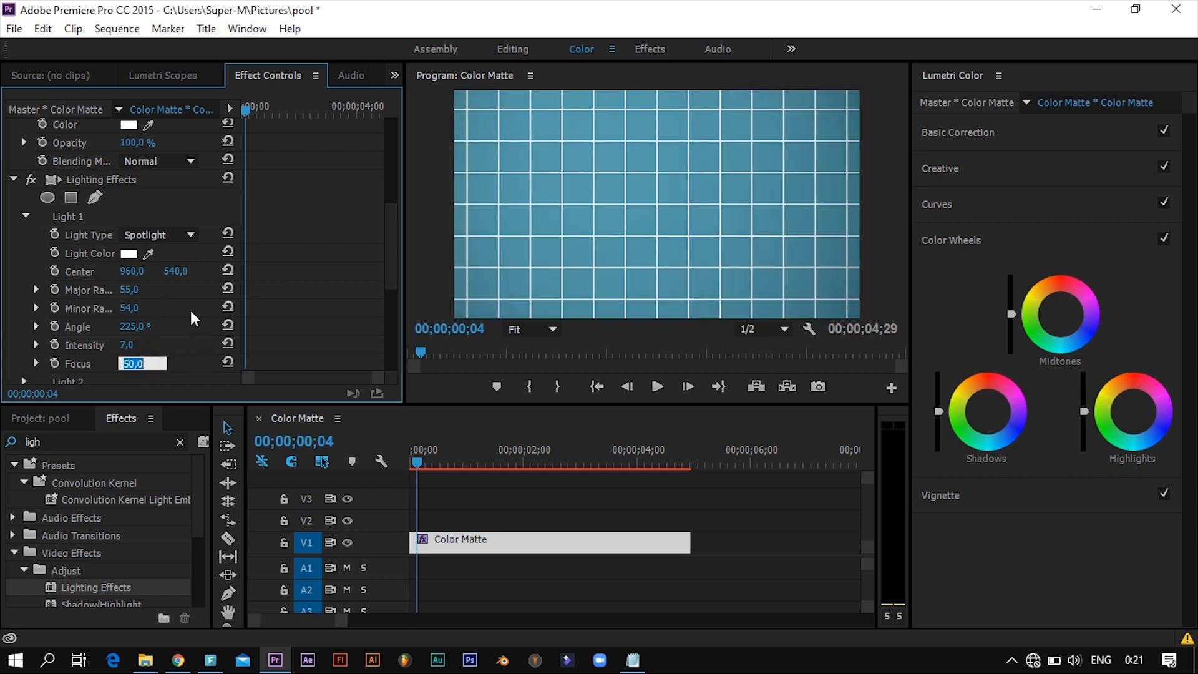
{"action": "type", "text": "0"}
{"action": "left_click", "coordinate": [202, 358]}
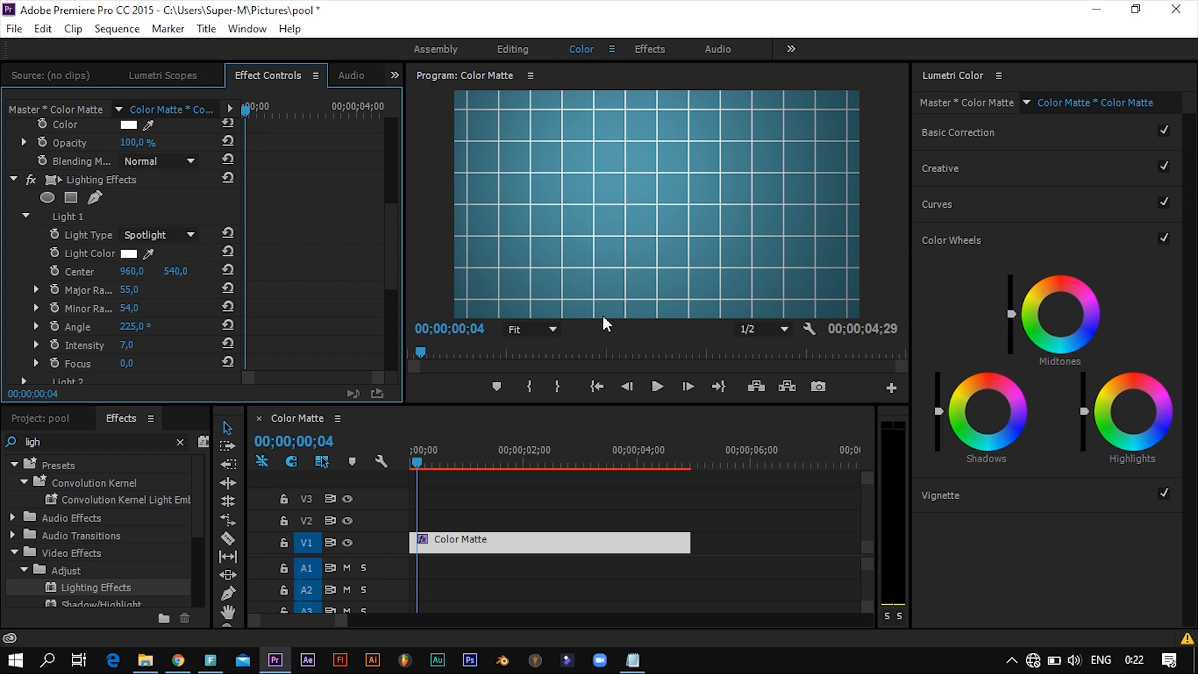
{"action": "left_click", "coordinate": [500, 458]}
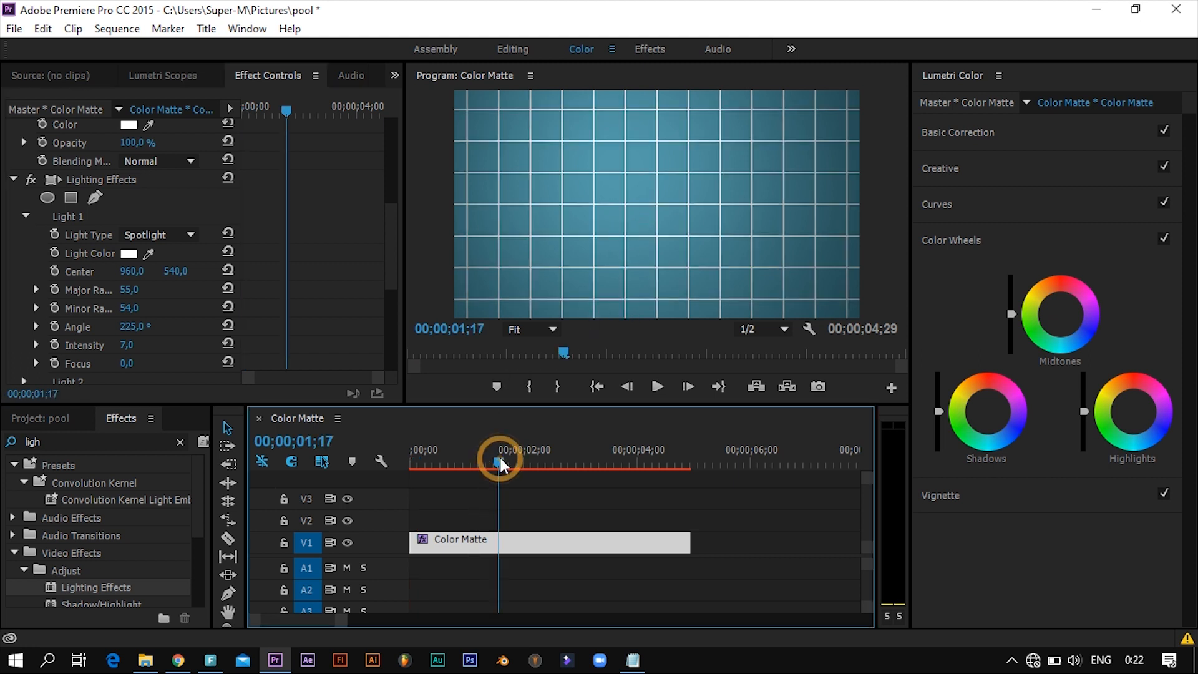
{"action": "left_click_drag", "start_coordinate": [500, 458], "coordinate": [445, 461]}
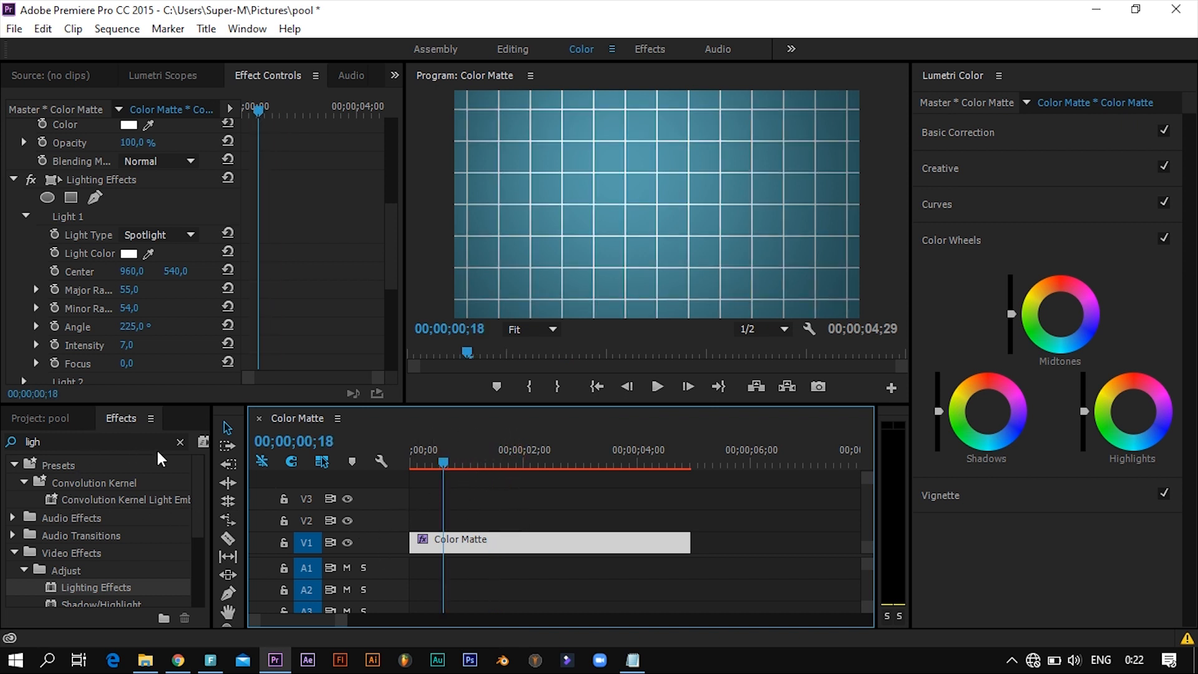
Step: Search the effects for "tur" and apply Turbulent Displace to the Color Matte clip
{"action": "left_click", "coordinate": [177, 441]}
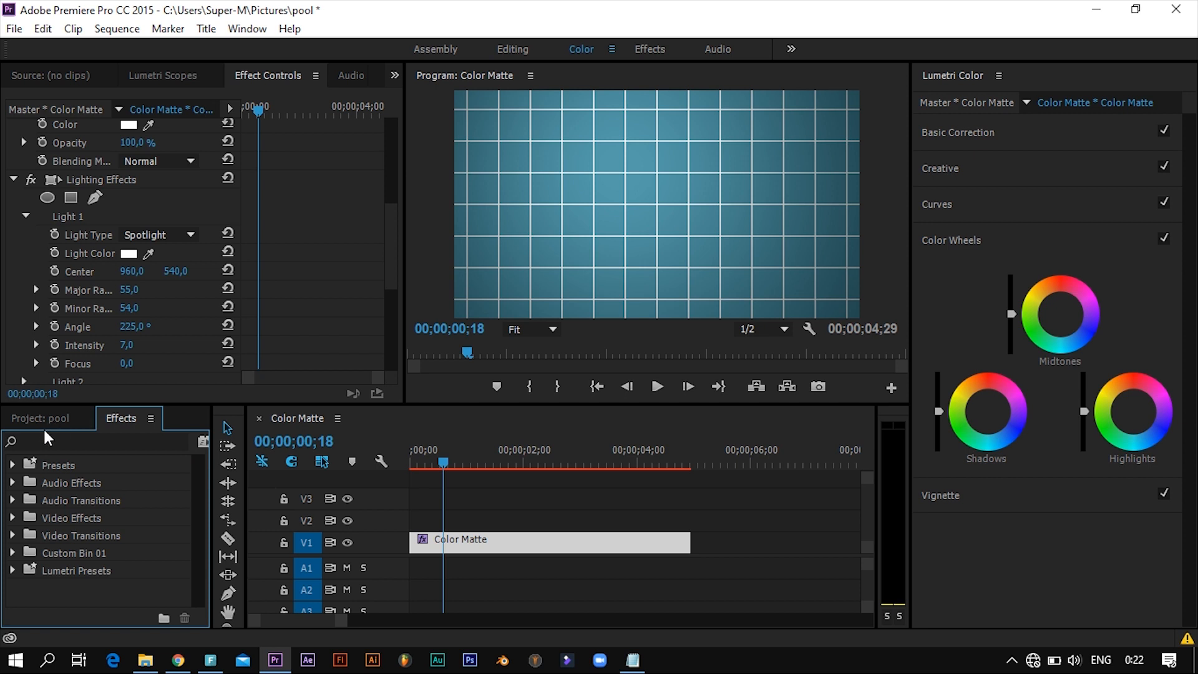
{"action": "left_click", "coordinate": [60, 438]}
{"action": "type", "text": "t"}
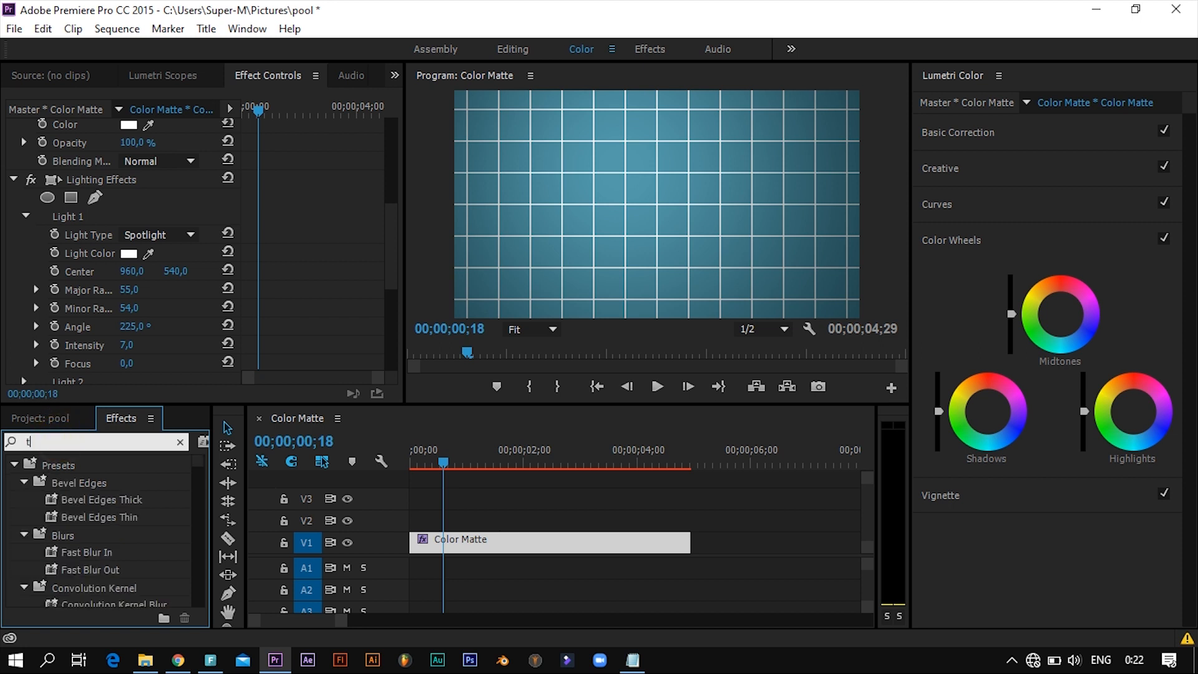
{"action": "type", "text": "ur"}
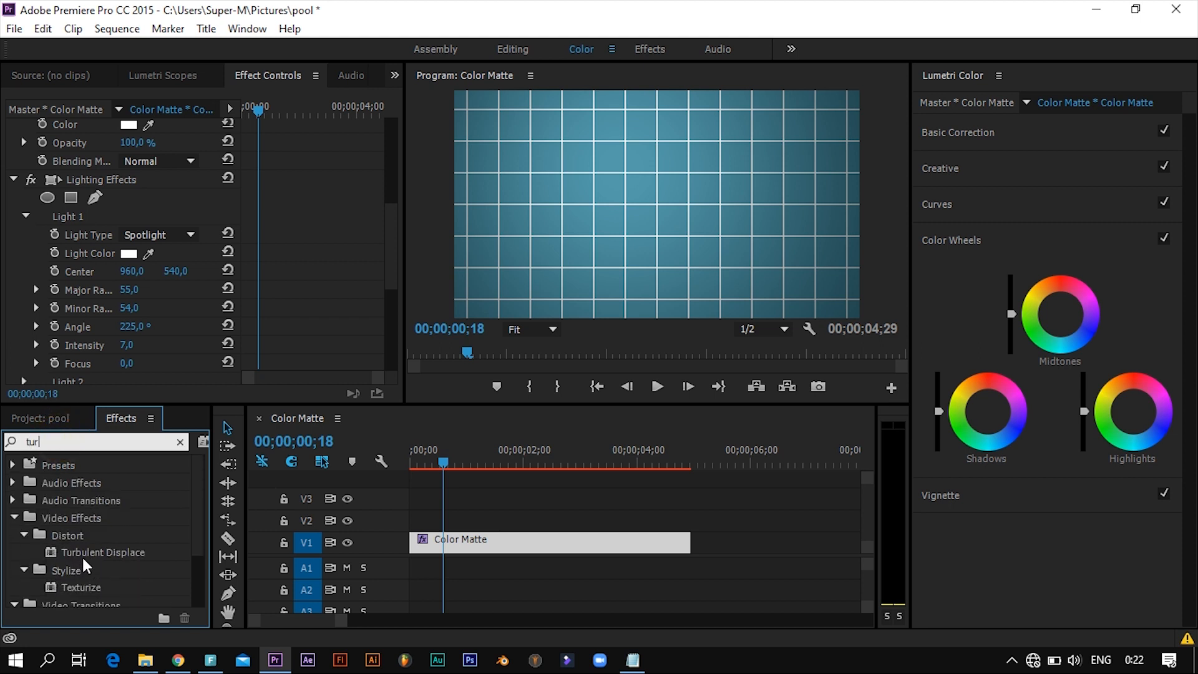
{"action": "left_click", "coordinate": [88, 553]}
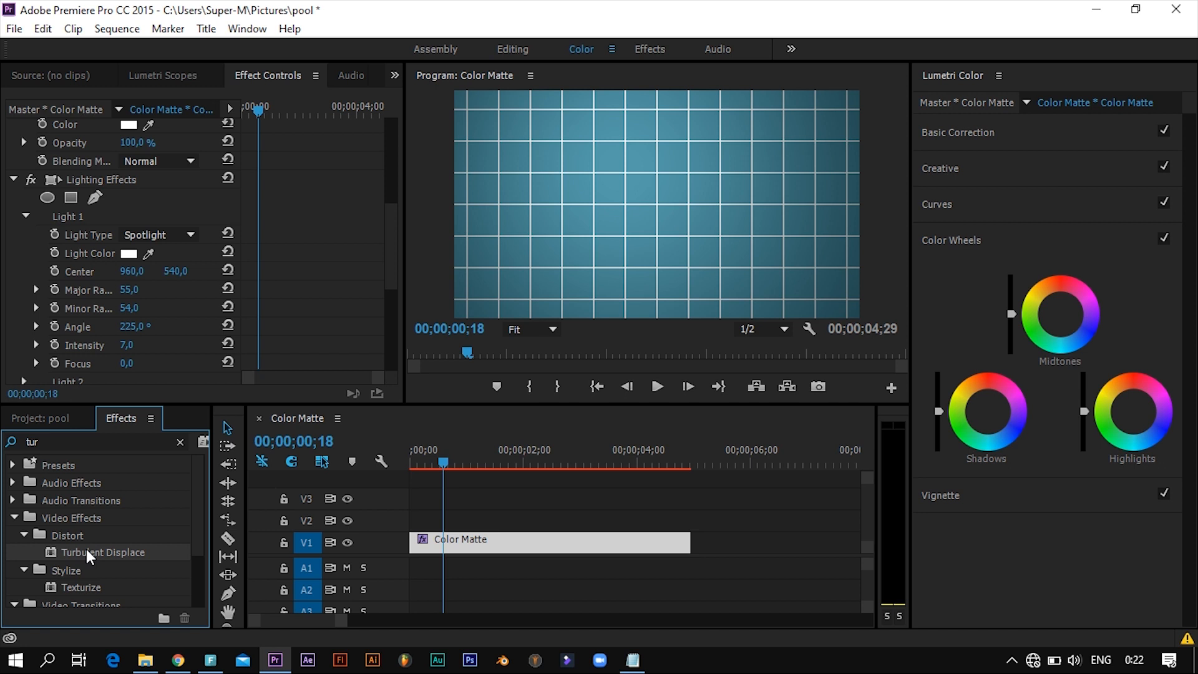
{"action": "left_click_drag", "start_coordinate": [84, 551], "coordinate": [467, 544]}
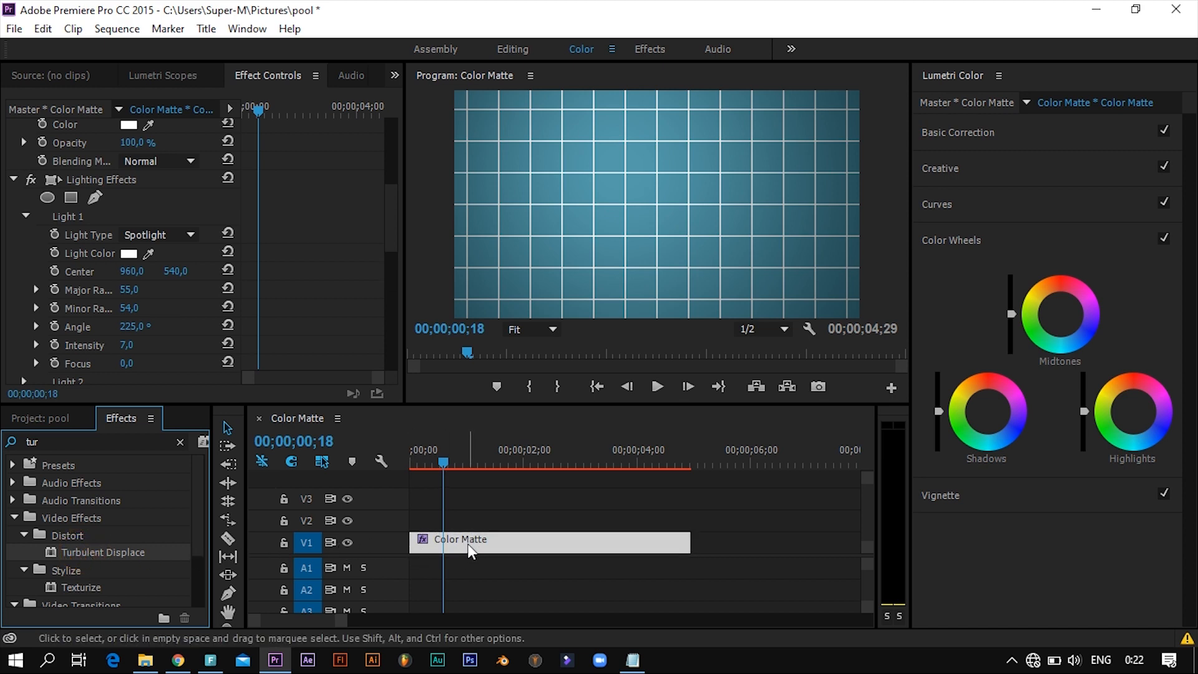
Step: Set the Turbulent Displace size to 75 and its complexity to 1,5
{"action": "left_click_drag", "start_coordinate": [393, 237], "coordinate": [373, 353]}
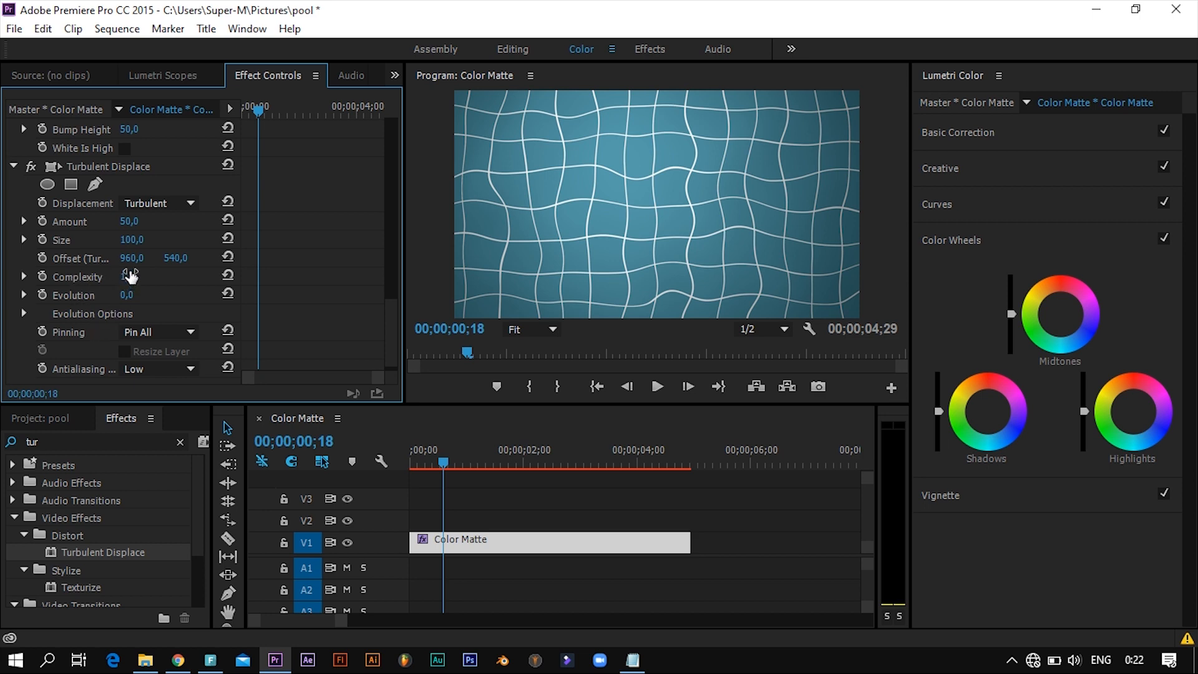
{"action": "left_click", "coordinate": [133, 239]}
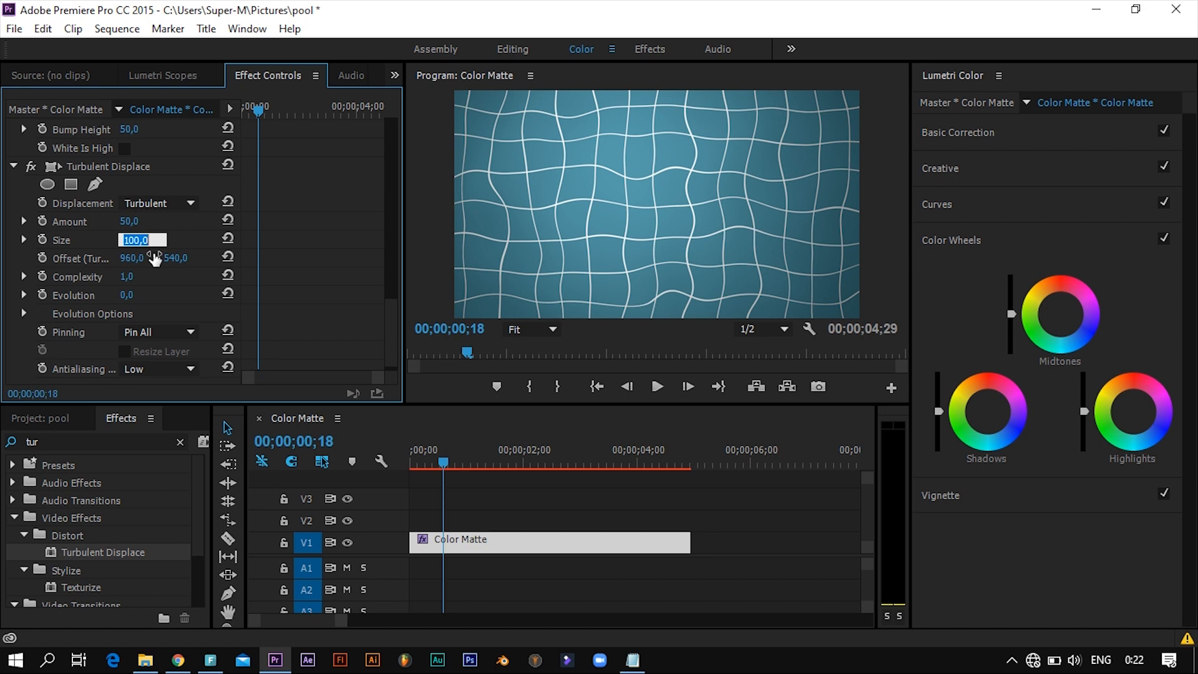
{"action": "type", "text": "75"}
{"action": "key", "text": "Return"}
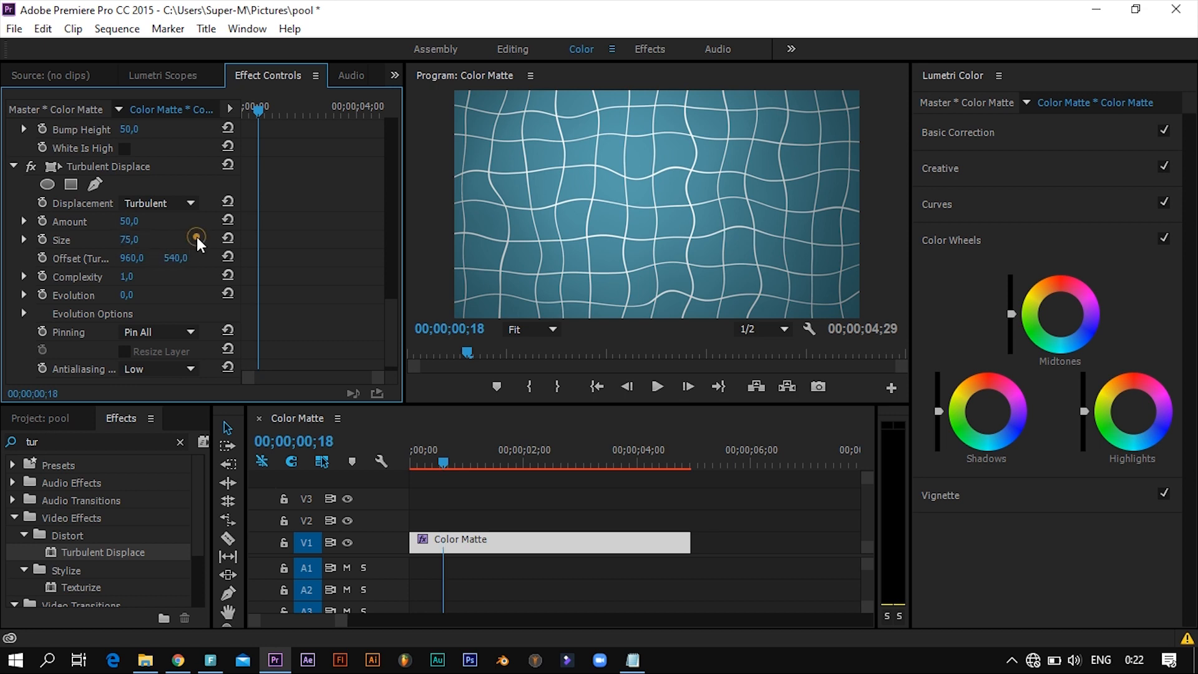
{"action": "left_click", "coordinate": [133, 279]}
{"action": "type", "text": "1,5"}
{"action": "left_click", "coordinate": [193, 272]}
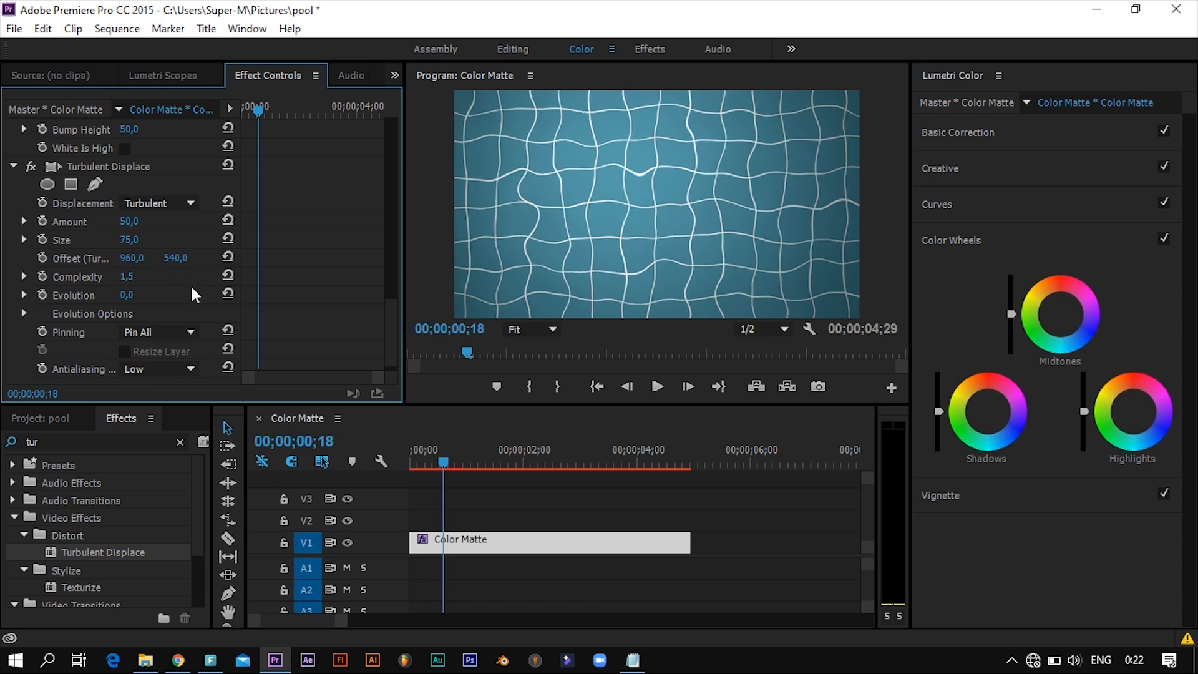
Step: Lower the program monitor's playback resolution to 1/4 and preview the clip from its start
{"action": "left_click_drag", "start_coordinate": [259, 117], "coordinate": [199, 133]}
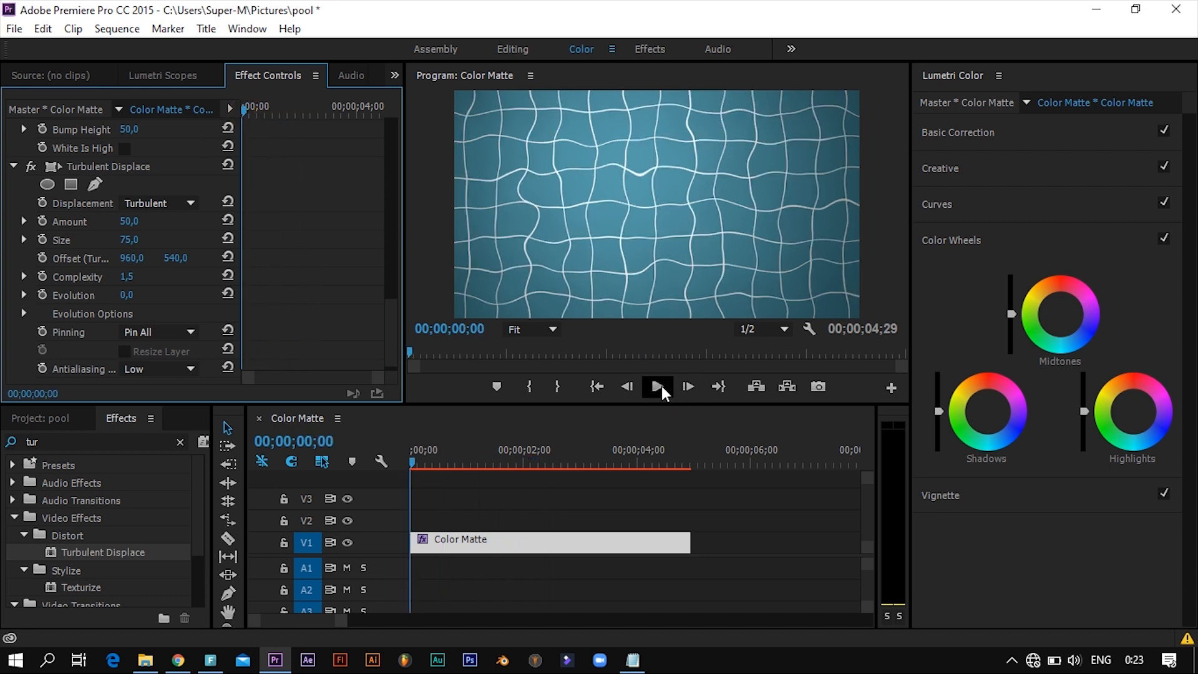
{"action": "left_click", "coordinate": [754, 327]}
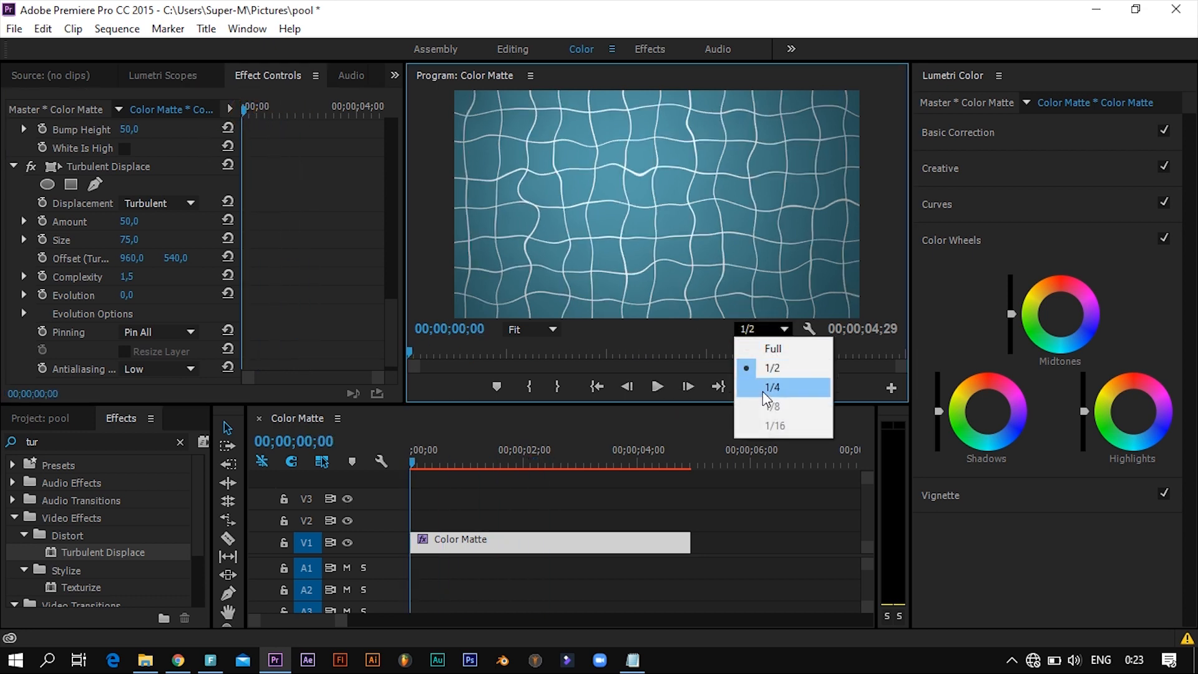
{"action": "left_click", "coordinate": [763, 390]}
{"action": "left_click", "coordinate": [656, 392]}
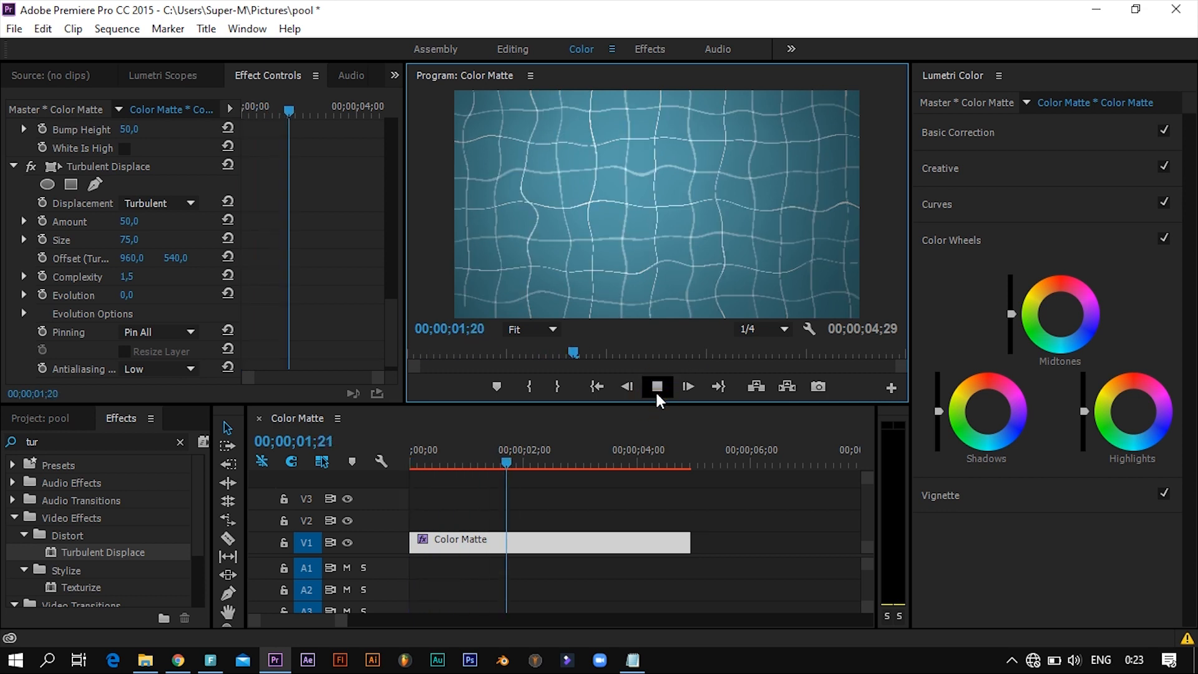
{"action": "left_click", "coordinate": [656, 387]}
{"action": "left_click_drag", "start_coordinate": [535, 463], "coordinate": [443, 480]}
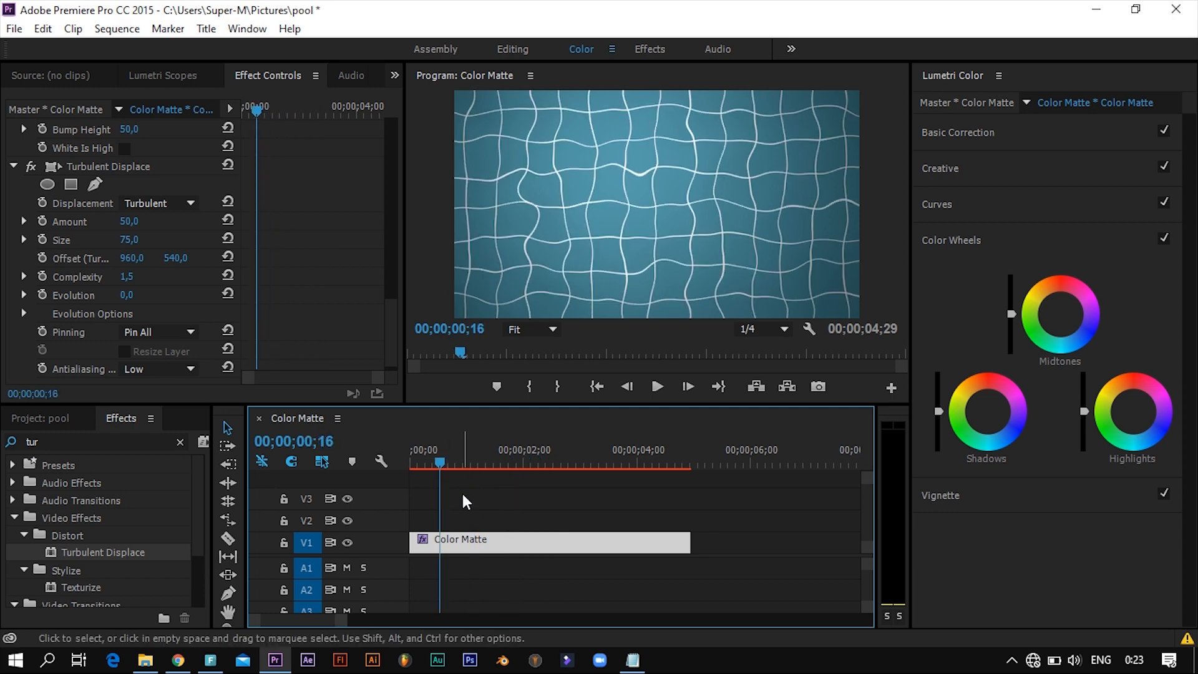
Step: Enable keyframing for the Turbulent Displace evolution at the start of the clip, 00;00;00;00
{"action": "left_click", "coordinate": [383, 320]}
{"action": "scroll", "coordinate": [375, 281], "scroll_direction": "down", "scroll_amount": 1}
{"action": "mouse_move", "coordinate": [259, 109]}
{"action": "left_mouse_down"}
{"action": "mouse_move", "coordinate": [272, 115]}
{"action": "mouse_move", "coordinate": [244, 104]}
{"action": "left_mouse_up"}
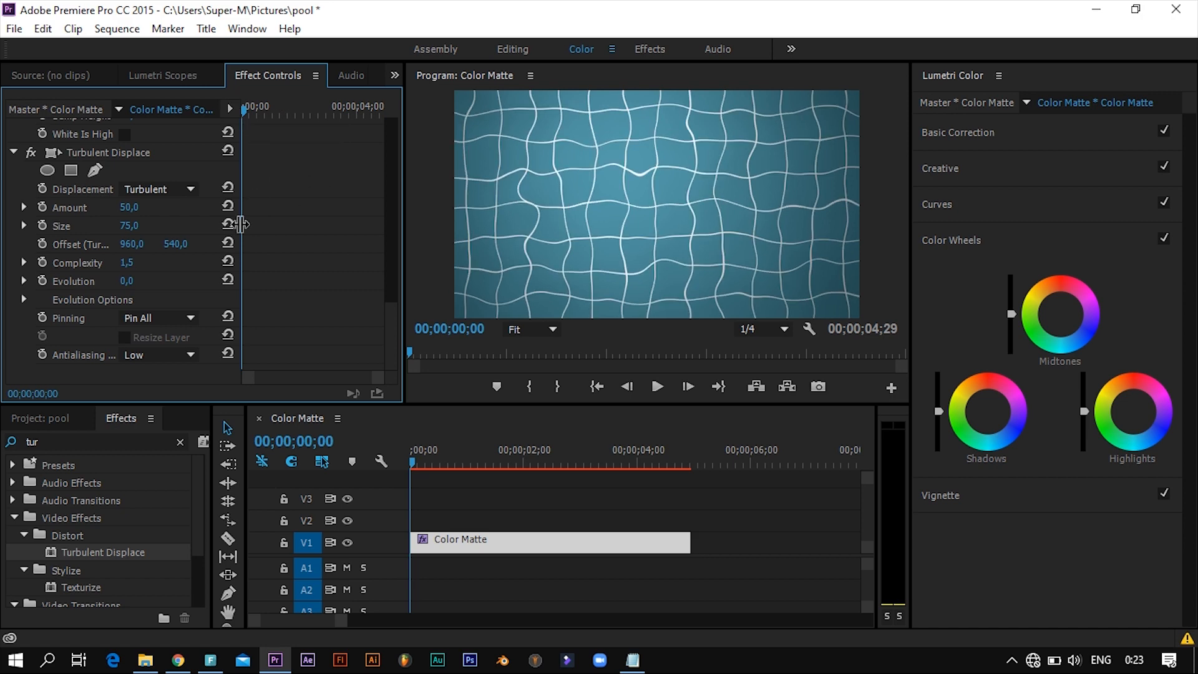
{"action": "left_click", "coordinate": [40, 279]}
Step: Add an evolution keyframe of 5x0,0° near the clip's end at 00;00;04;26
{"action": "left_click_drag", "start_coordinate": [243, 110], "coordinate": [392, 172]}
{"action": "left_click_drag", "start_coordinate": [382, 112], "coordinate": [378, 109]}
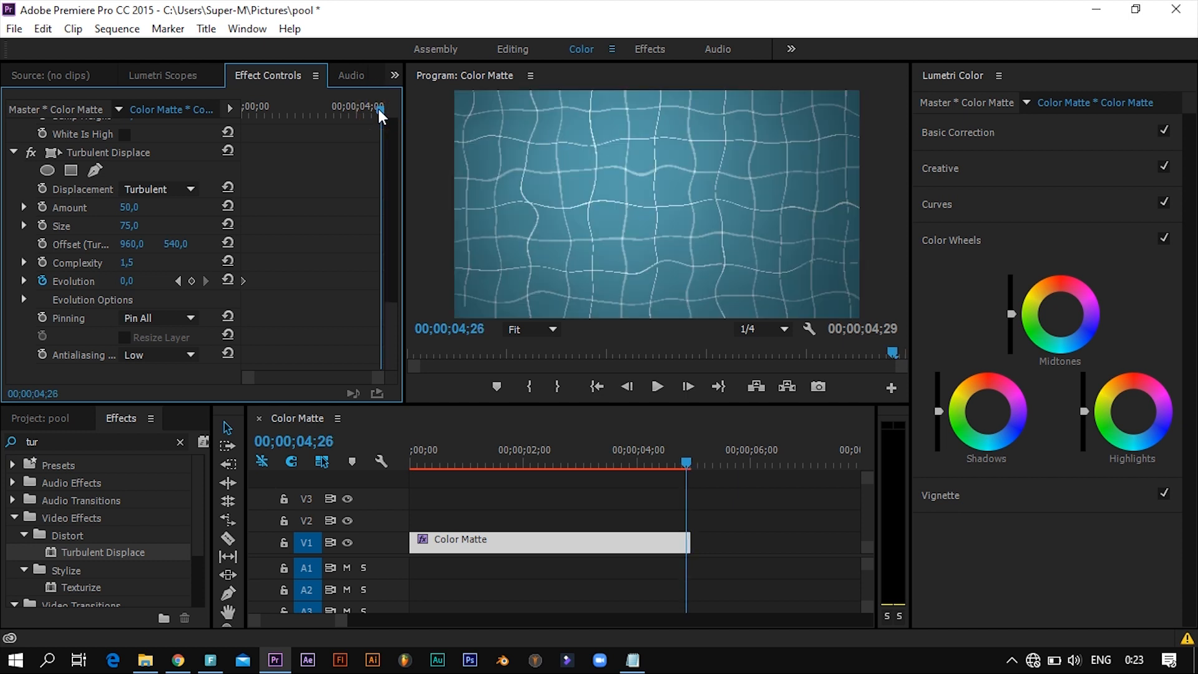
{"action": "left_click", "coordinate": [130, 282]}
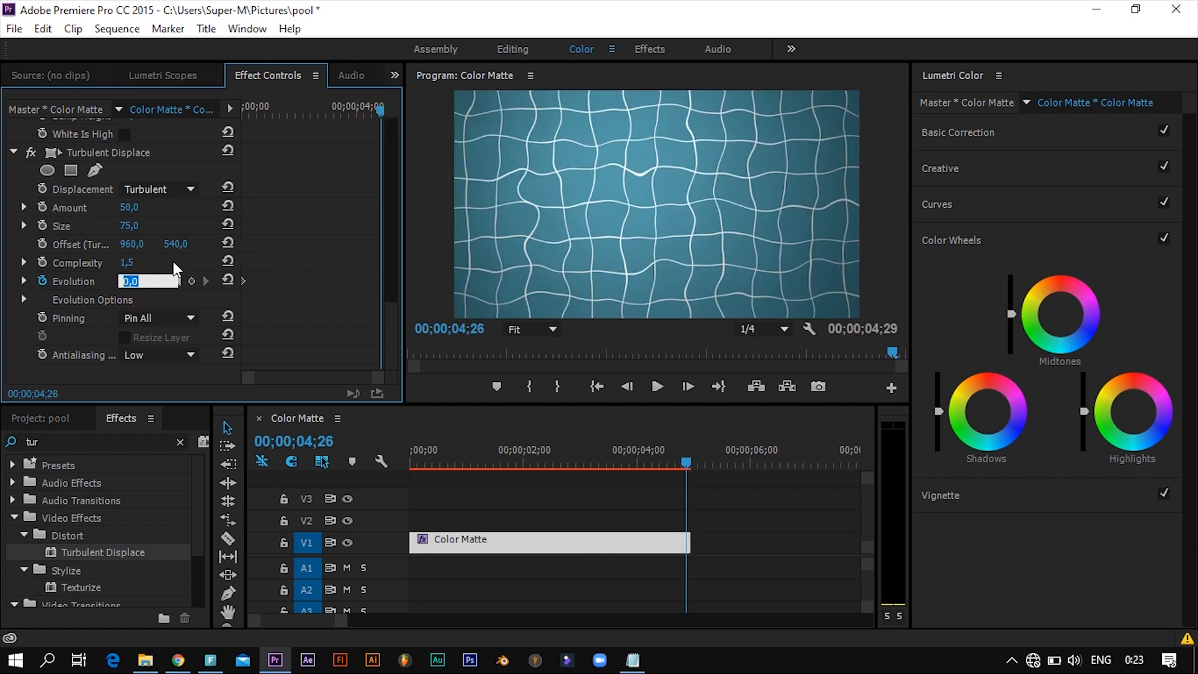
{"action": "type", "text": "5x"}
{"action": "key", "text": "Return"}
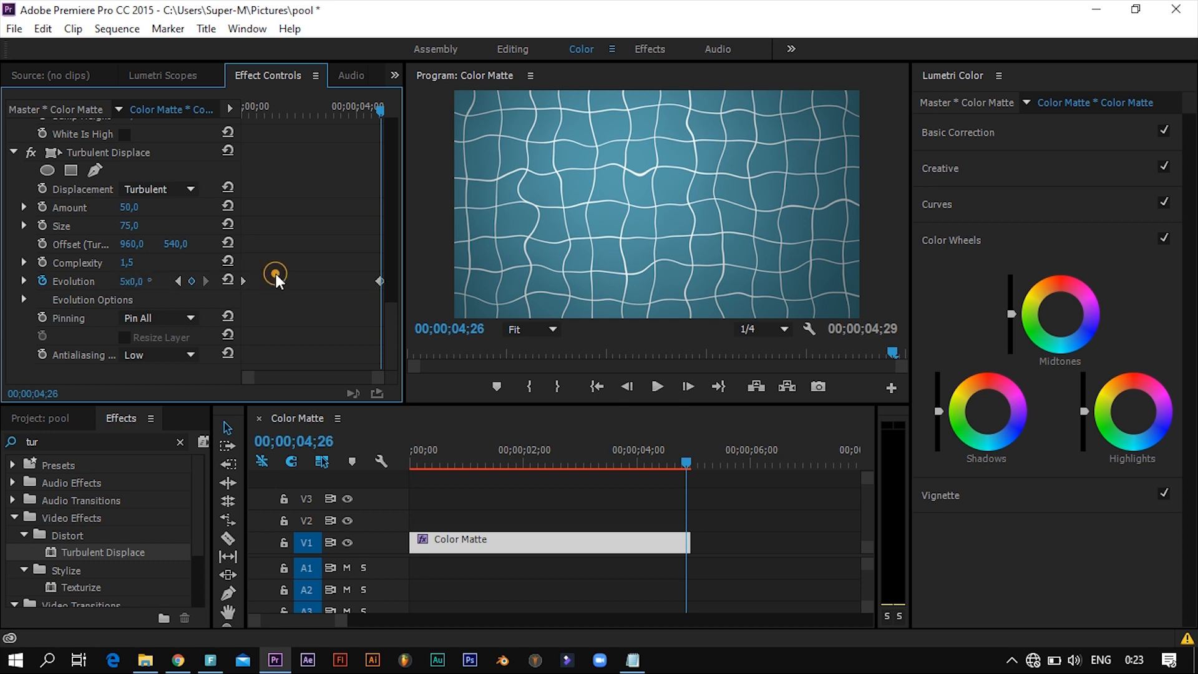
Step: Play and scrub through the clip from its start to check the rippling water motion
{"action": "left_click_drag", "start_coordinate": [684, 472], "coordinate": [335, 482]}
{"action": "key", "text": "space"}
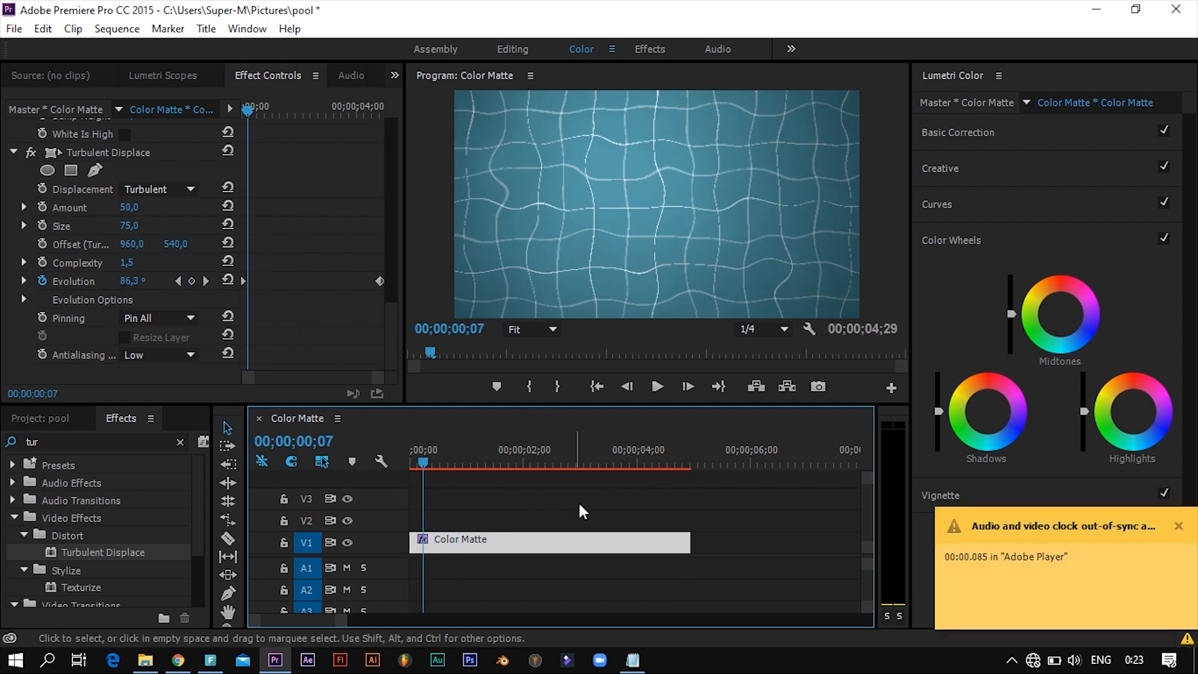
{"action": "left_click_drag", "start_coordinate": [467, 456], "coordinate": [400, 467]}
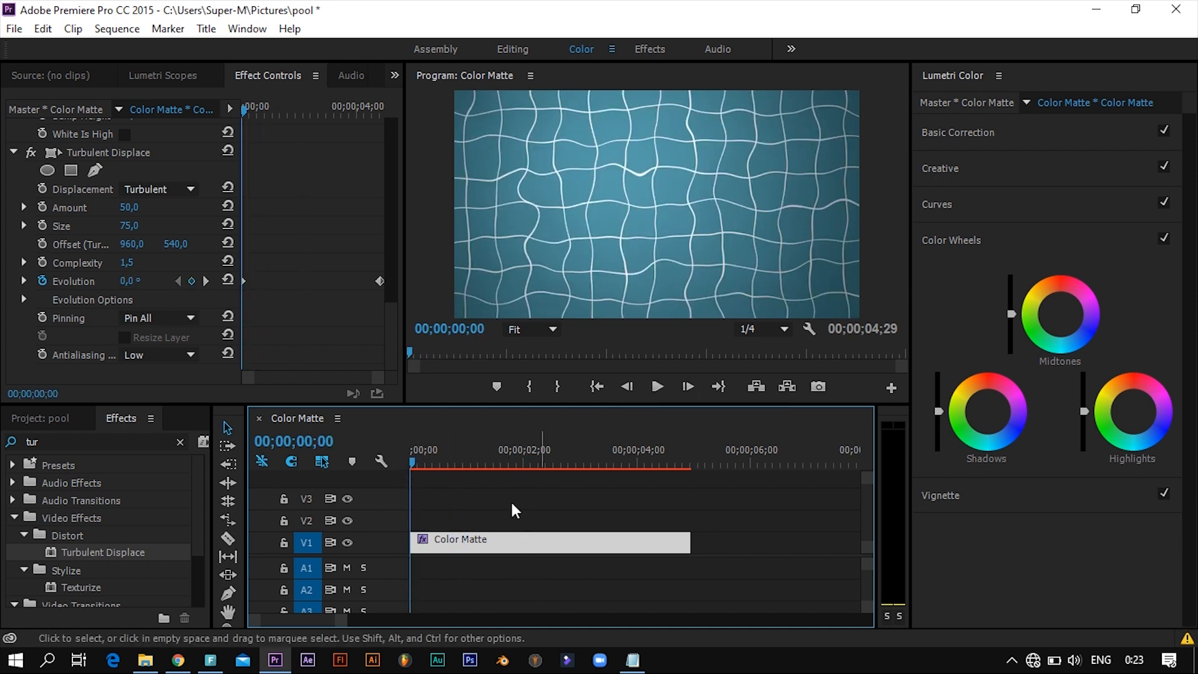
{"action": "left_click", "coordinate": [661, 396]}
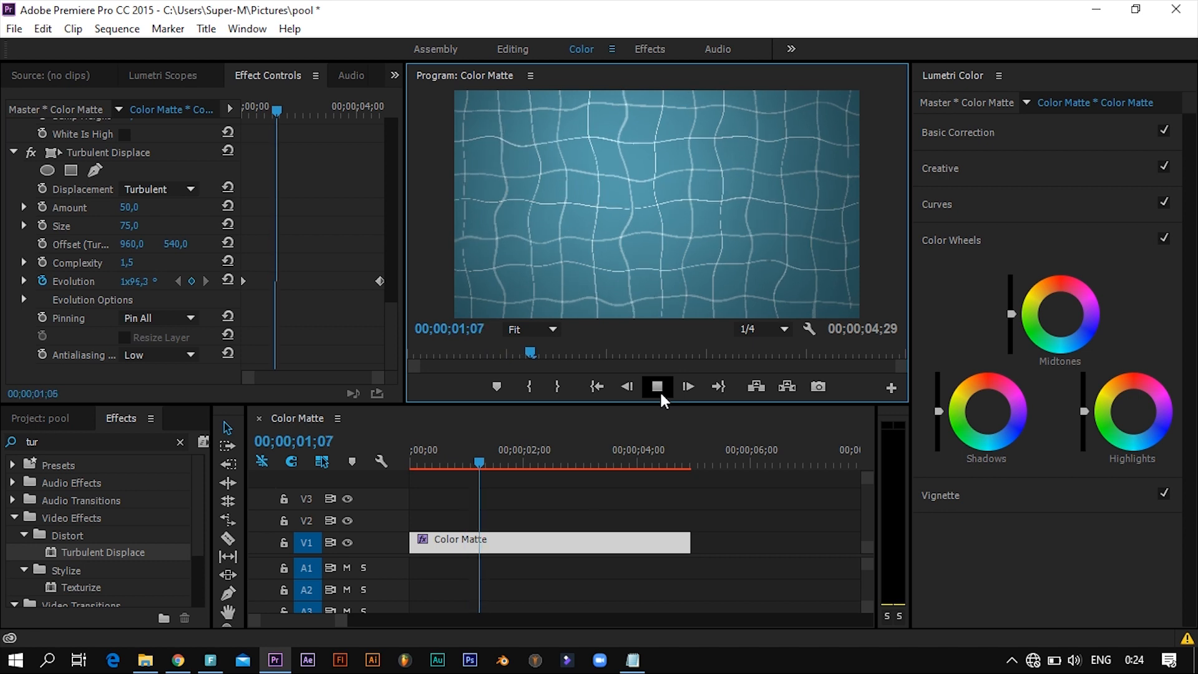
{"action": "left_click", "coordinate": [660, 391]}
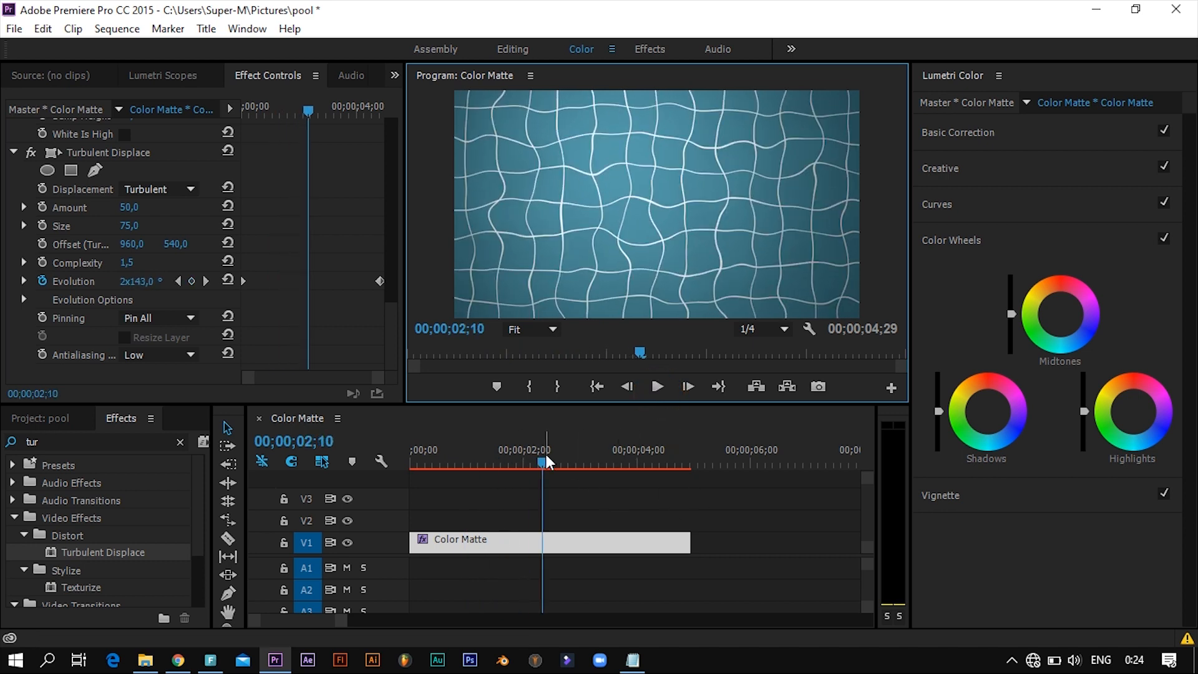
{"action": "left_click_drag", "start_coordinate": [538, 462], "coordinate": [489, 474]}
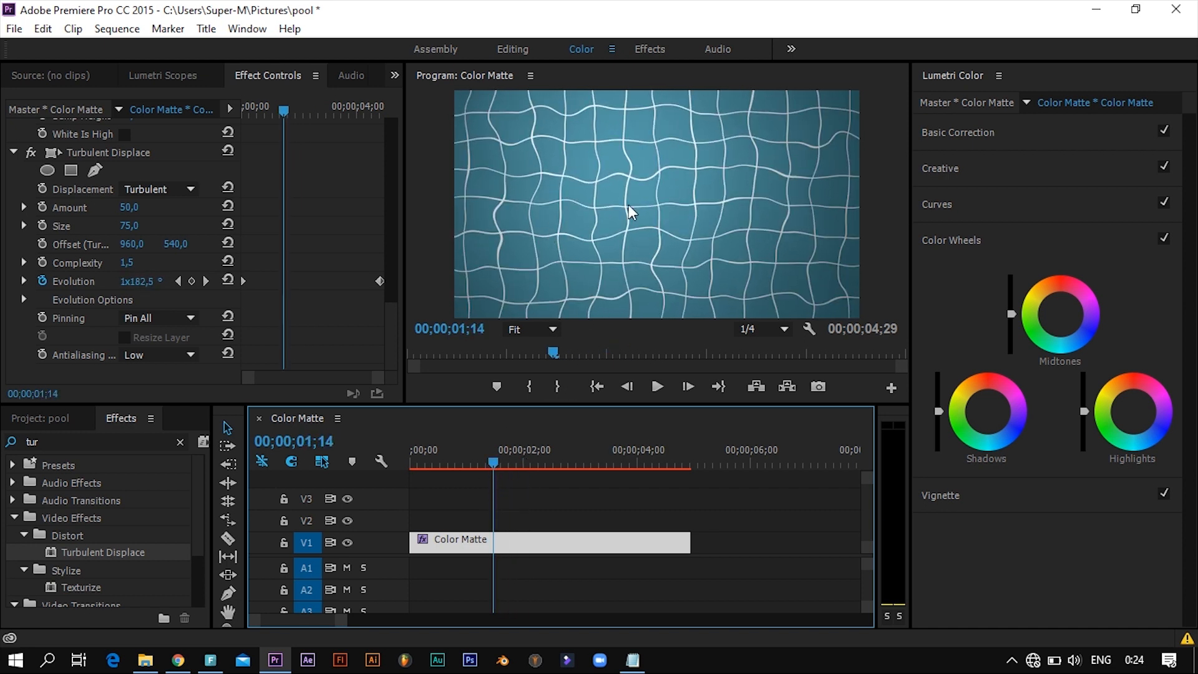
{"action": "left_click_drag", "start_coordinate": [506, 445], "coordinate": [464, 467]}
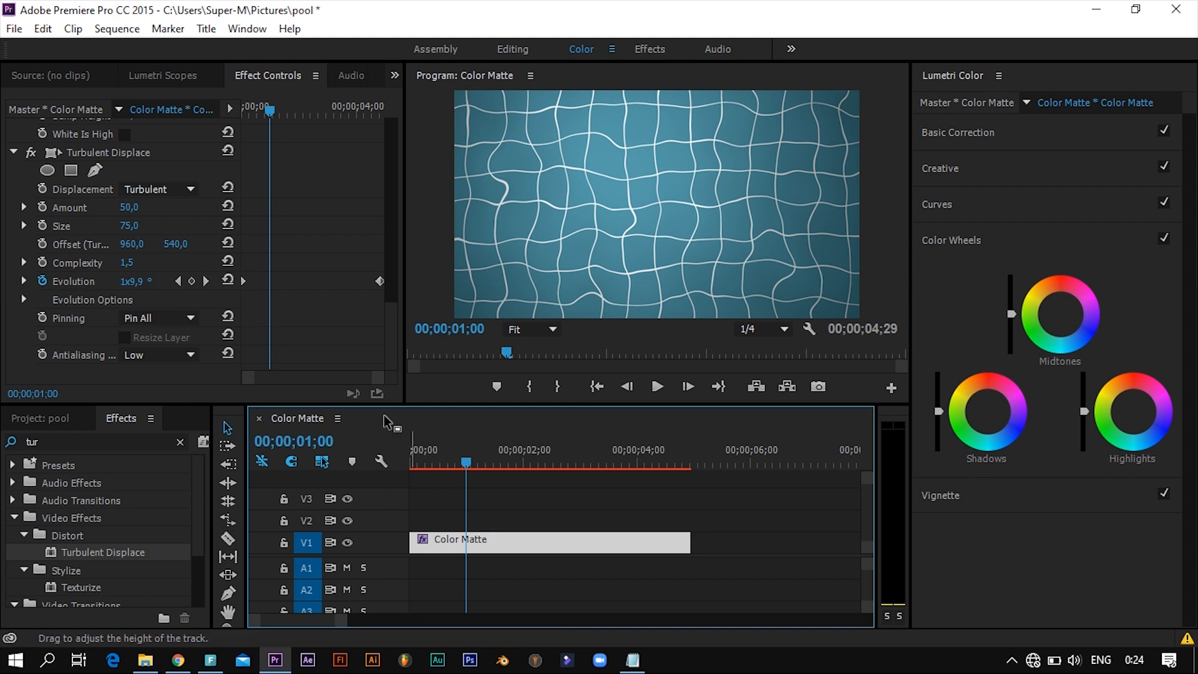
Step: Save the project and clear the effects search
{"action": "key", "text": "ctrl+s"}
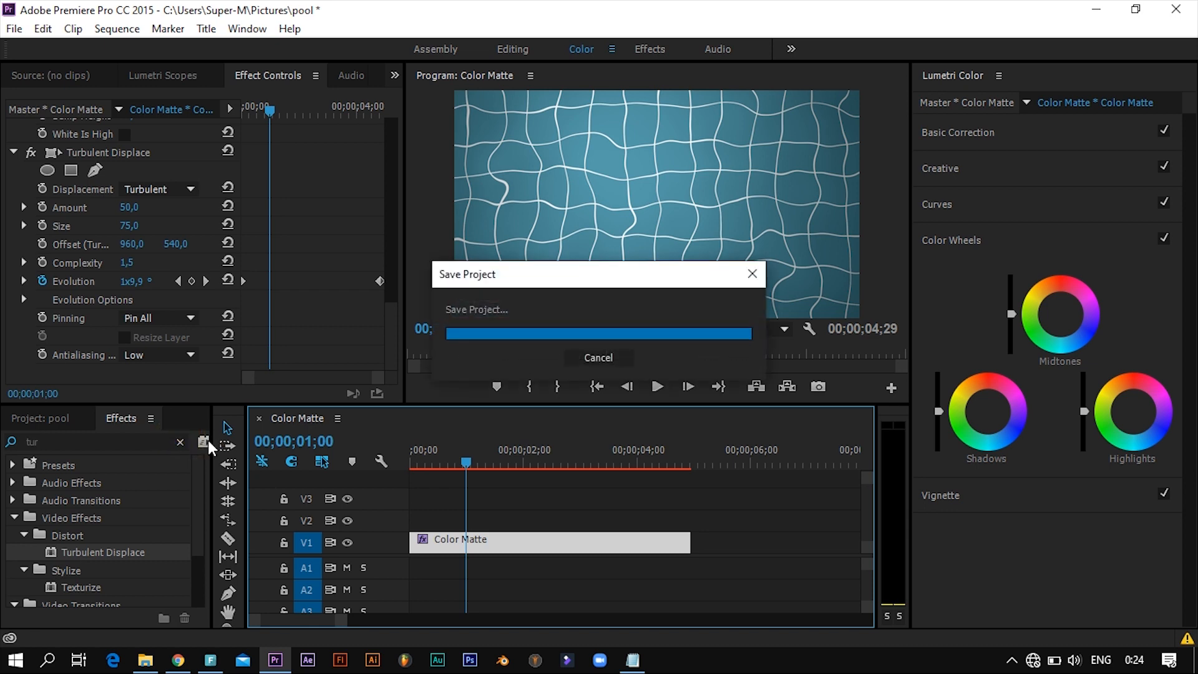
{"action": "left_click", "coordinate": [180, 439]}
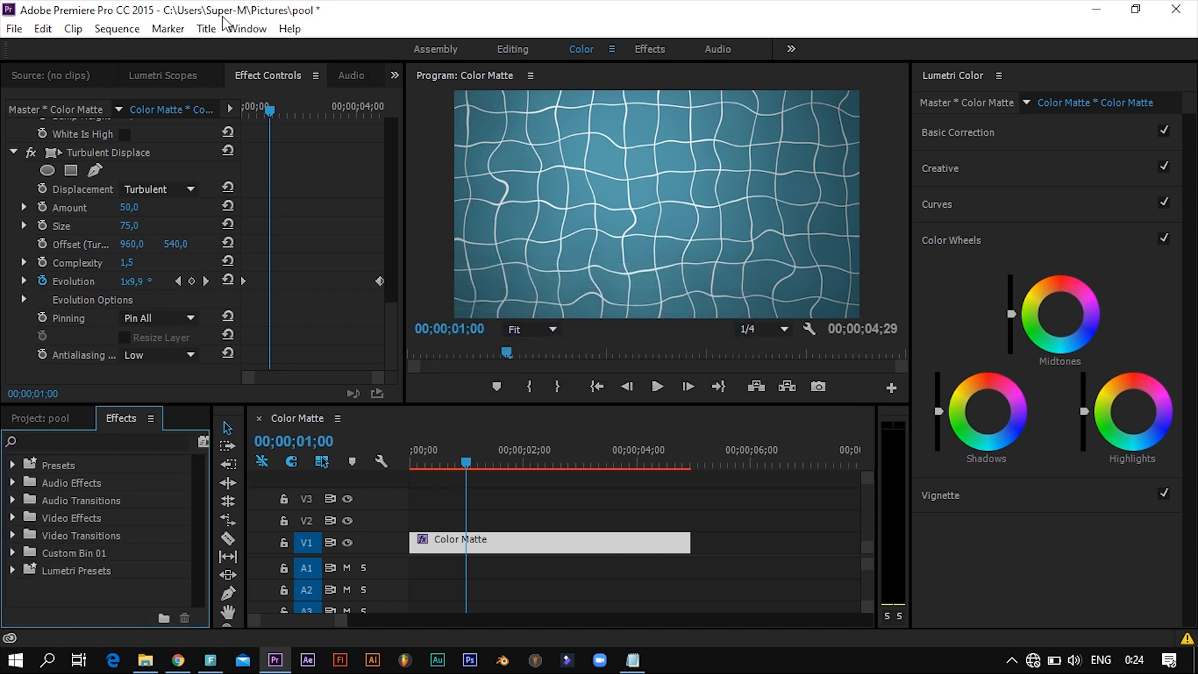
Step: Create a default still title, Title 02, at 1920 x 1080 and enter the text POOL
{"action": "left_click", "coordinate": [206, 29]}
{"action": "mouse_move", "coordinate": [295, 77]}
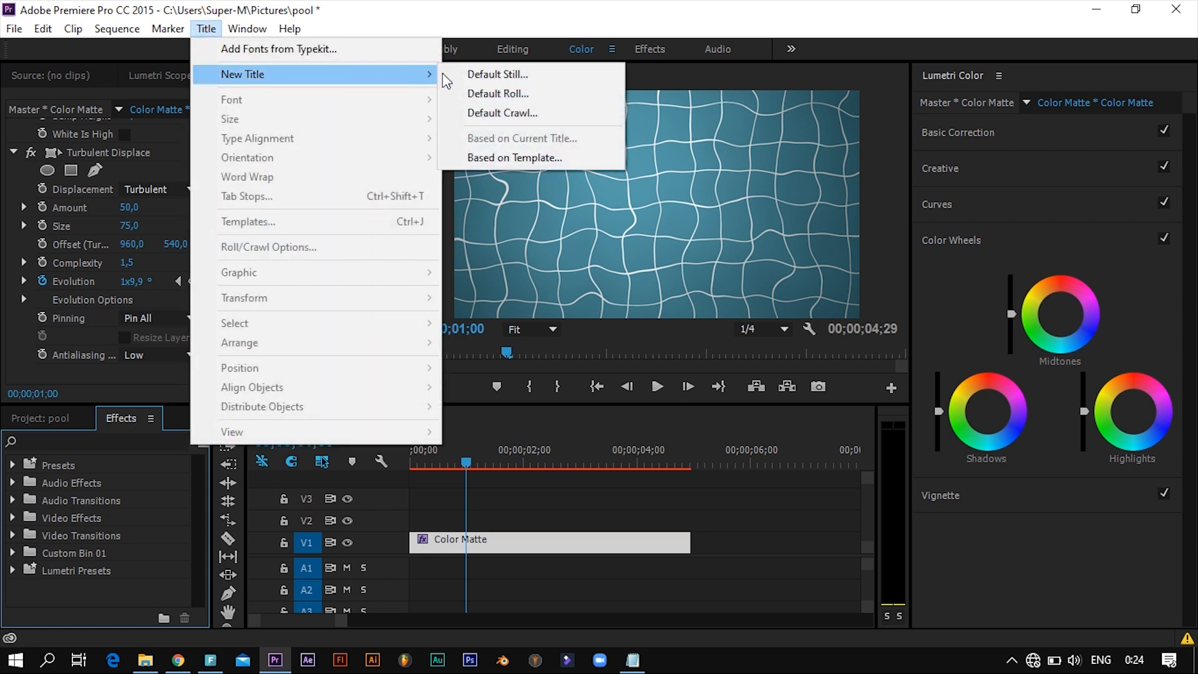
{"action": "left_click", "coordinate": [471, 74]}
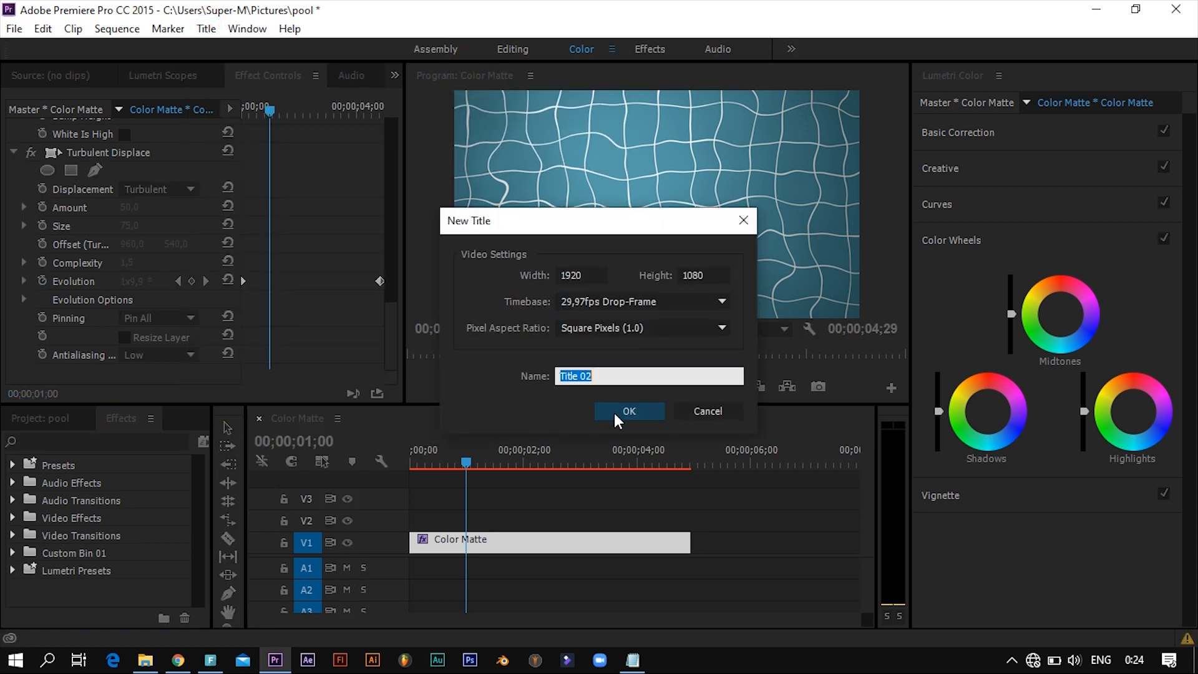
{"action": "left_click", "coordinate": [613, 410]}
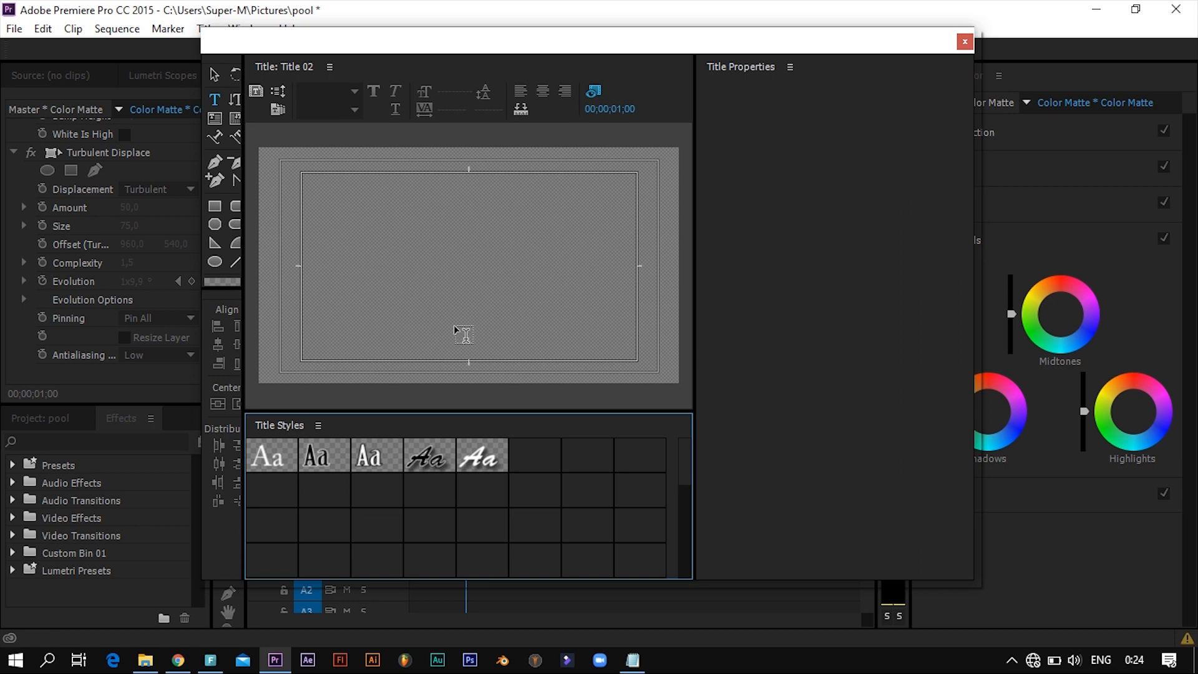
{"action": "left_click", "coordinate": [357, 259]}
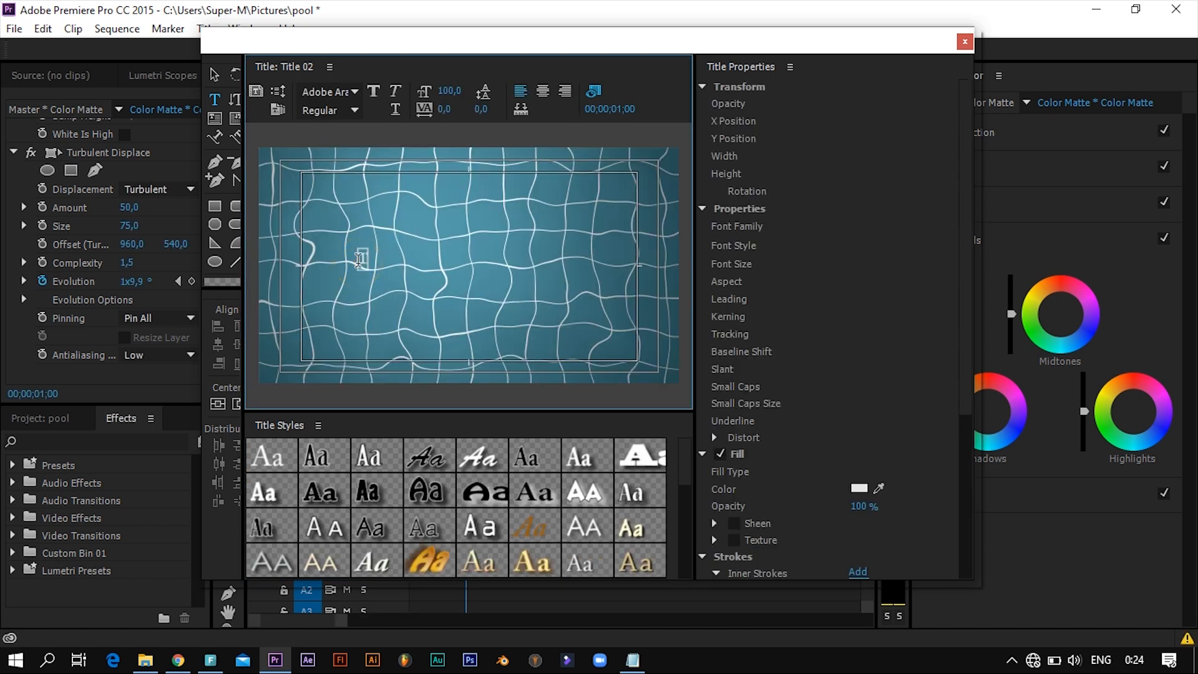
{"action": "type", "text": "POOL"}
Step: Set the POOL text to Myriad Hebrew Bold with a font size of 556
{"action": "key", "text": "ctrl+a"}
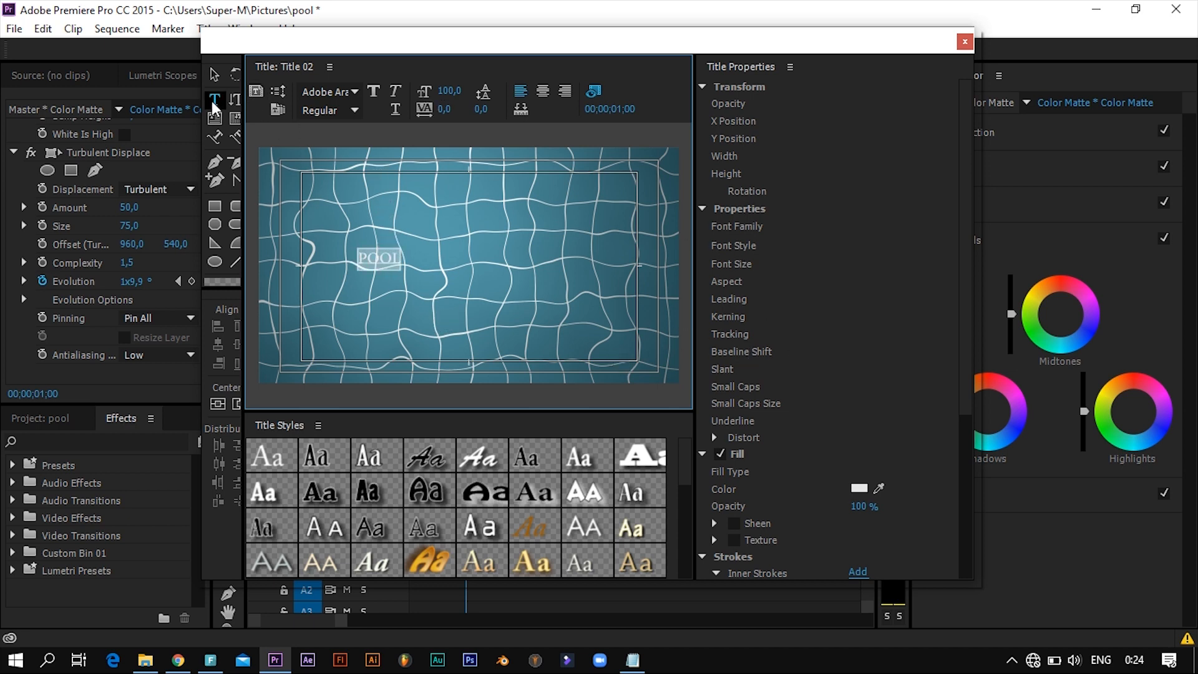
{"action": "left_click", "coordinate": [213, 75]}
{"action": "double_click", "coordinate": [381, 258]}
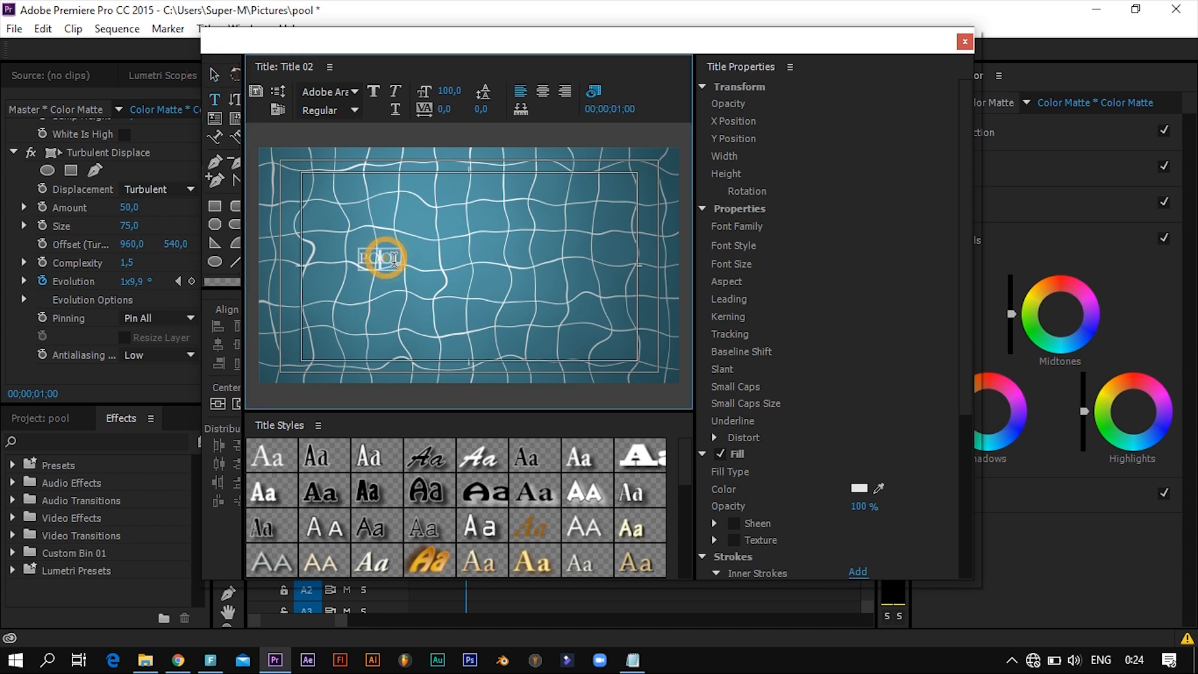
{"action": "left_click", "coordinate": [731, 227]}
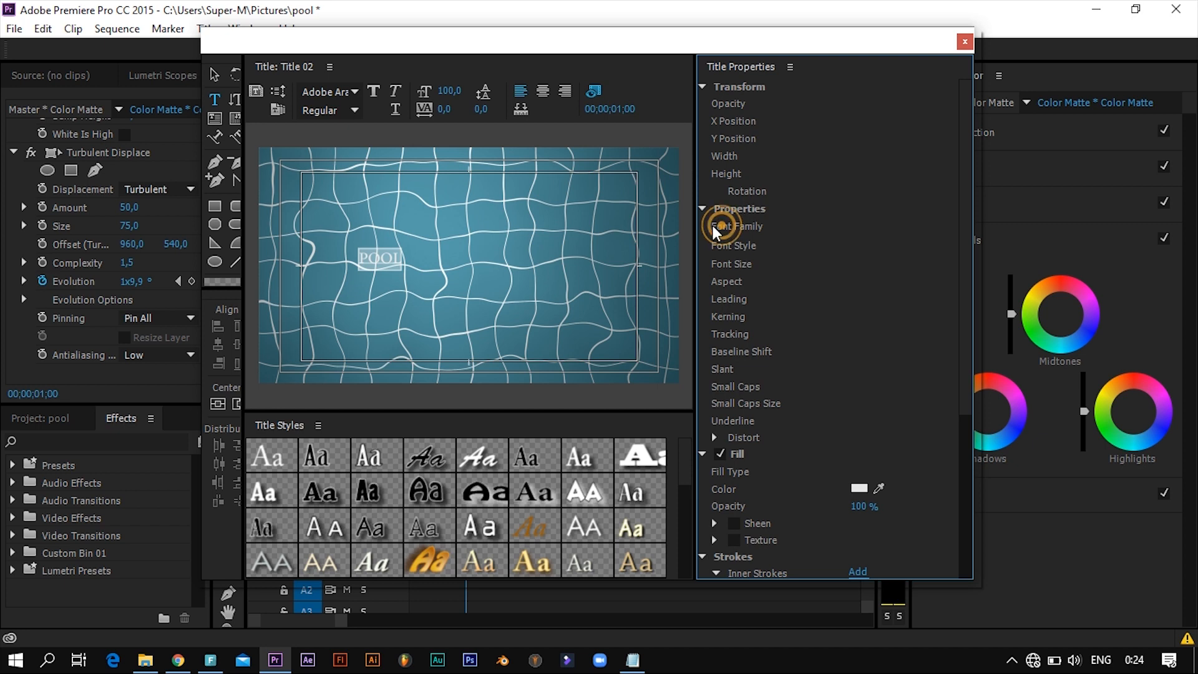
{"action": "left_click", "coordinate": [704, 208]}
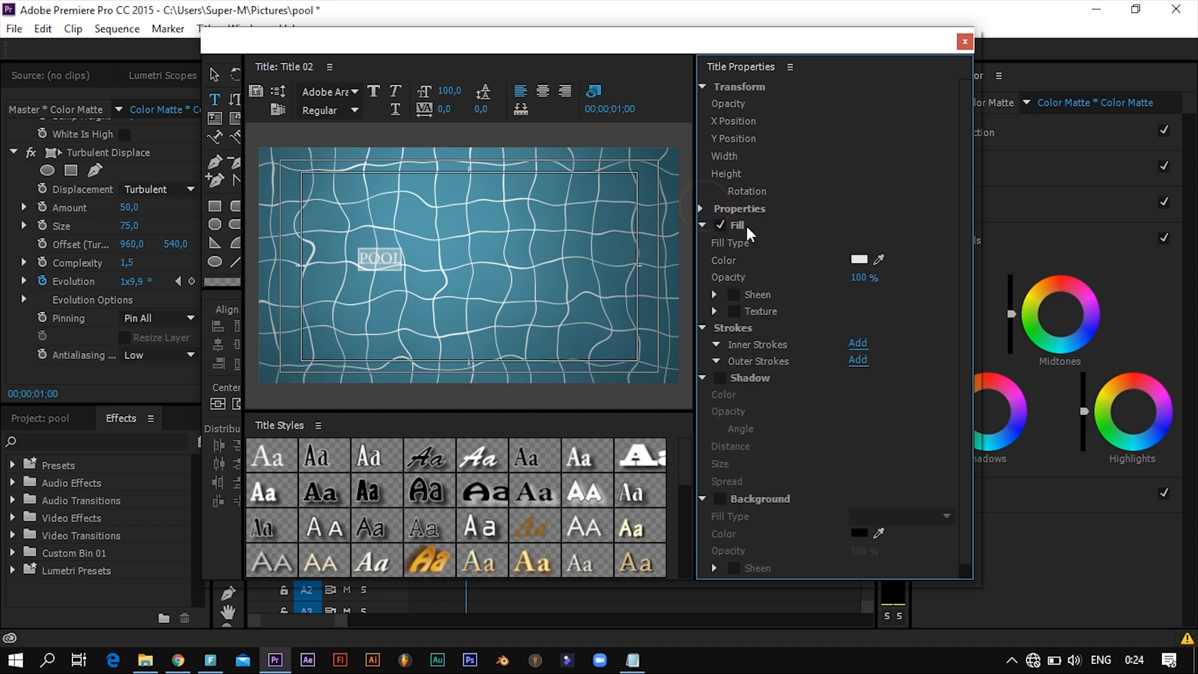
{"action": "left_click", "coordinate": [703, 206]}
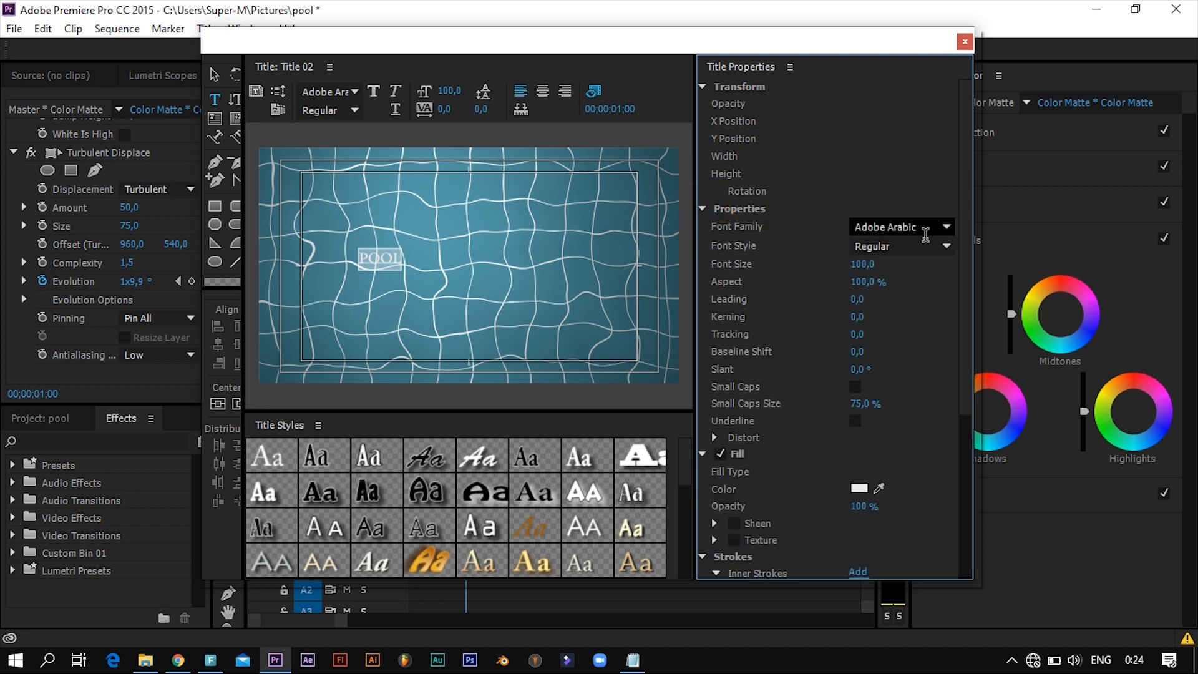
{"action": "left_click", "coordinate": [947, 227]}
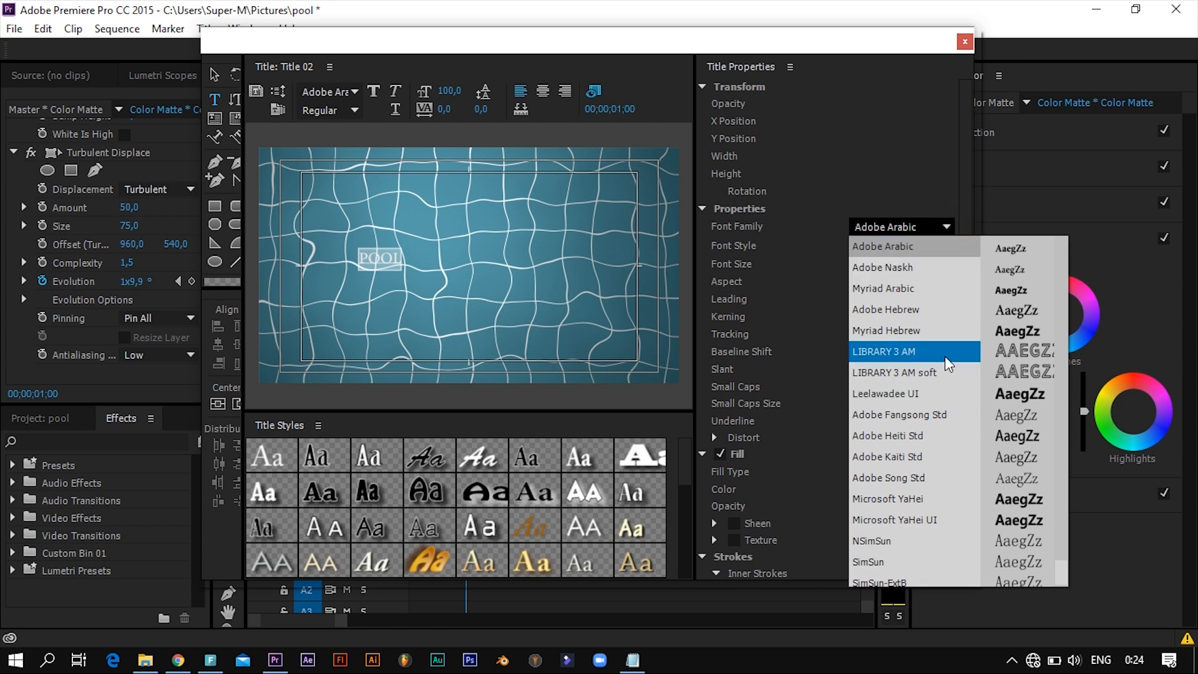
{"action": "left_click", "coordinate": [934, 333]}
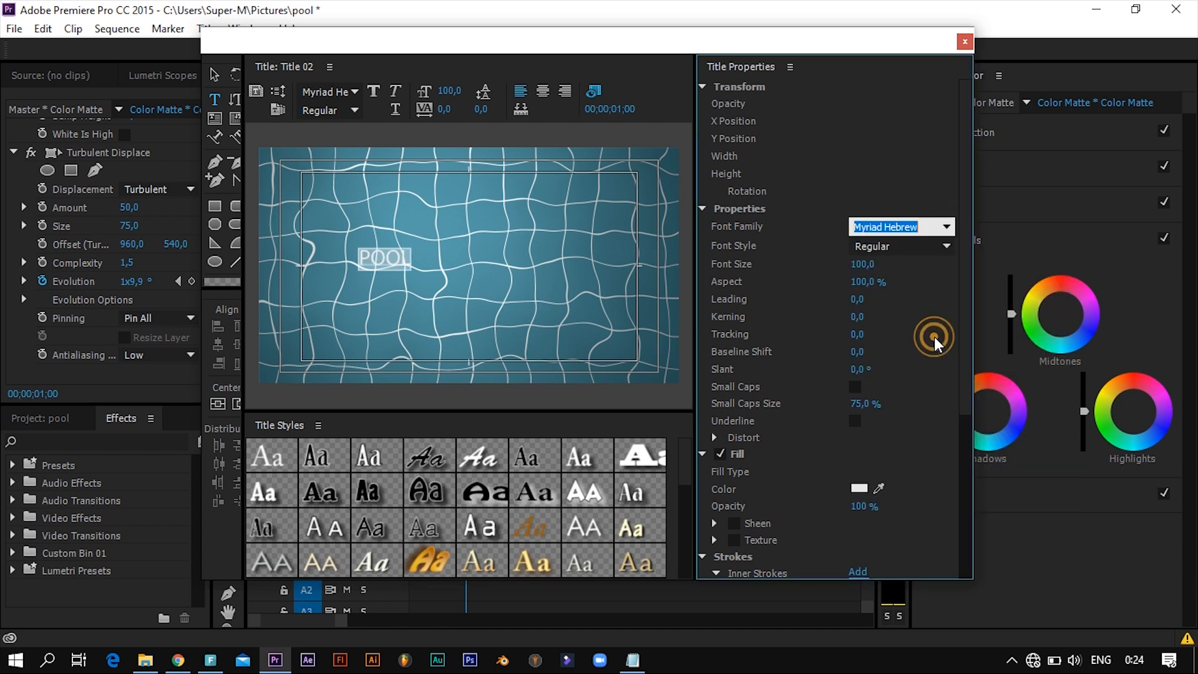
{"action": "left_click", "coordinate": [945, 247]}
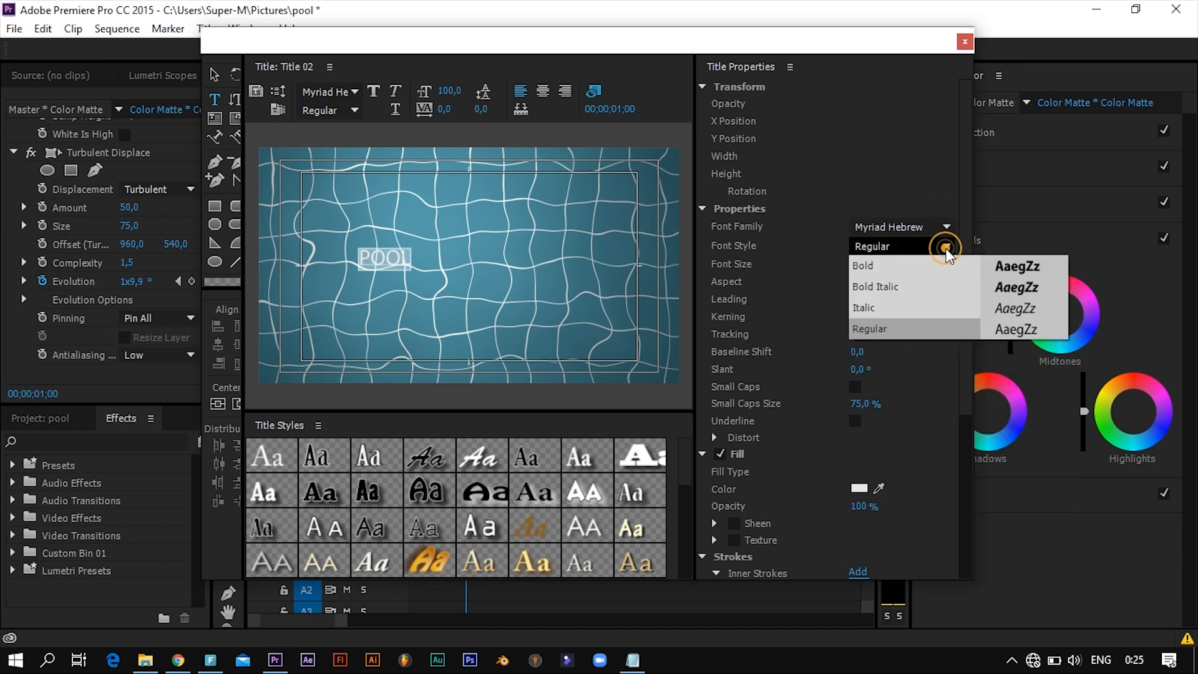
{"action": "left_click", "coordinate": [935, 280]}
{"action": "left_click_drag", "start_coordinate": [861, 264], "coordinate": [1070, 268]}
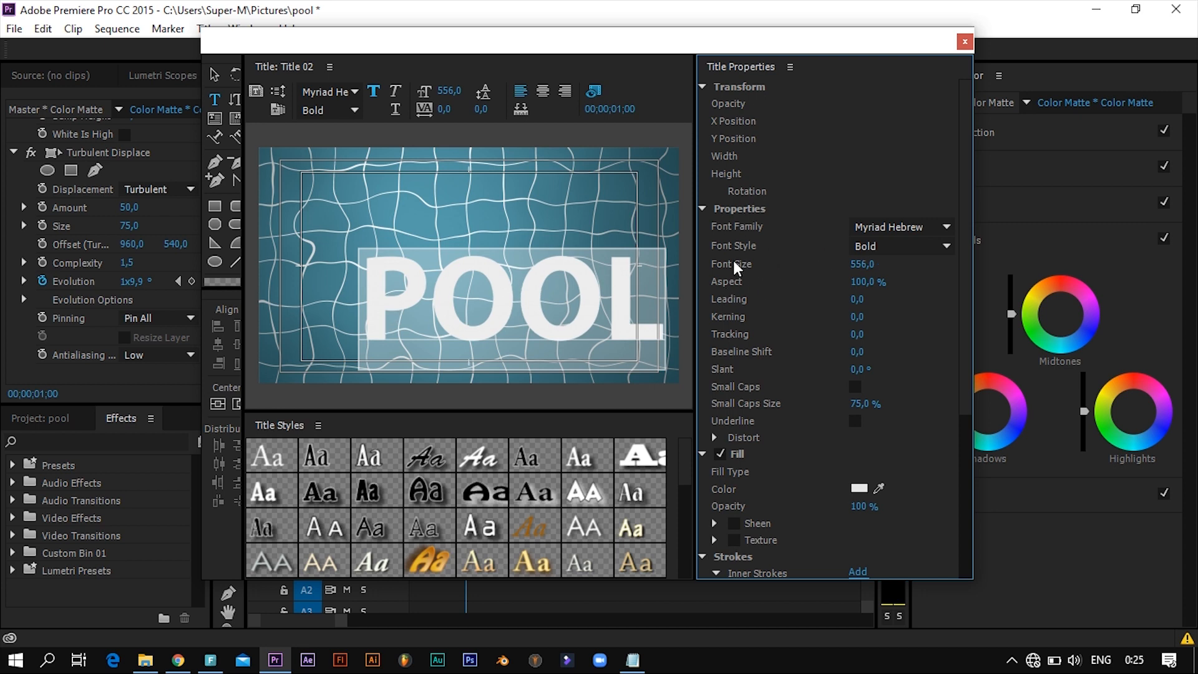
Step: Center the POOL text vertically and horizontally in the title frame
{"action": "left_click_drag", "start_coordinate": [243, 366], "coordinate": [279, 378]}
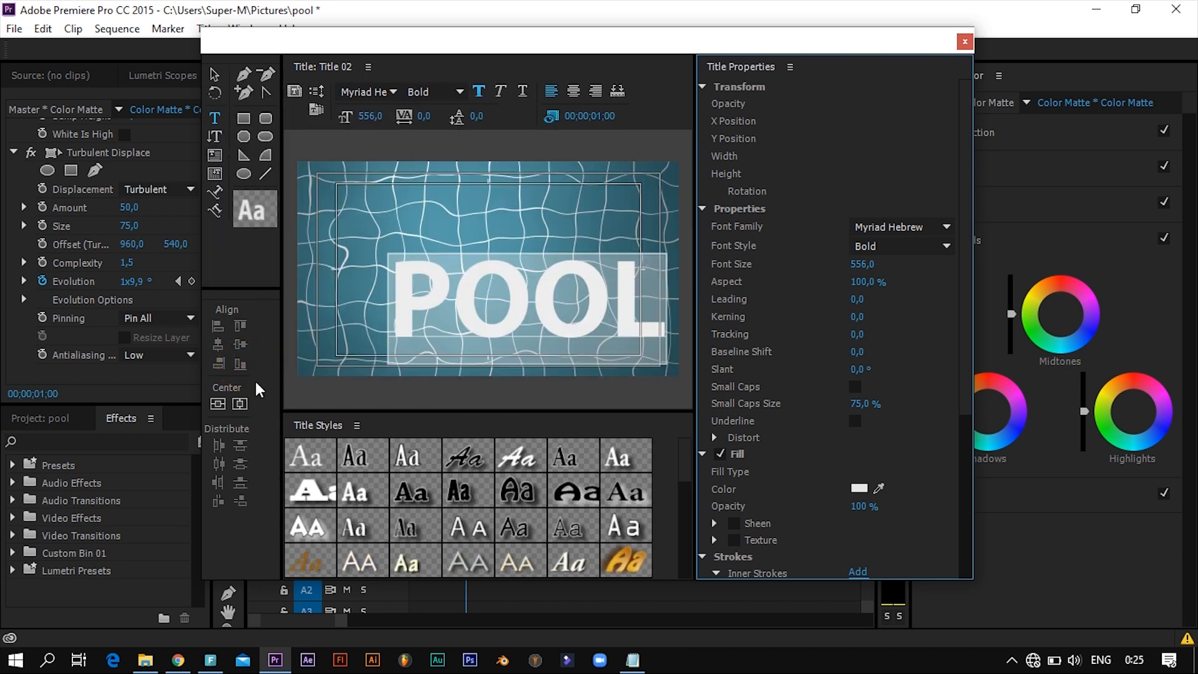
{"action": "left_click", "coordinate": [218, 404]}
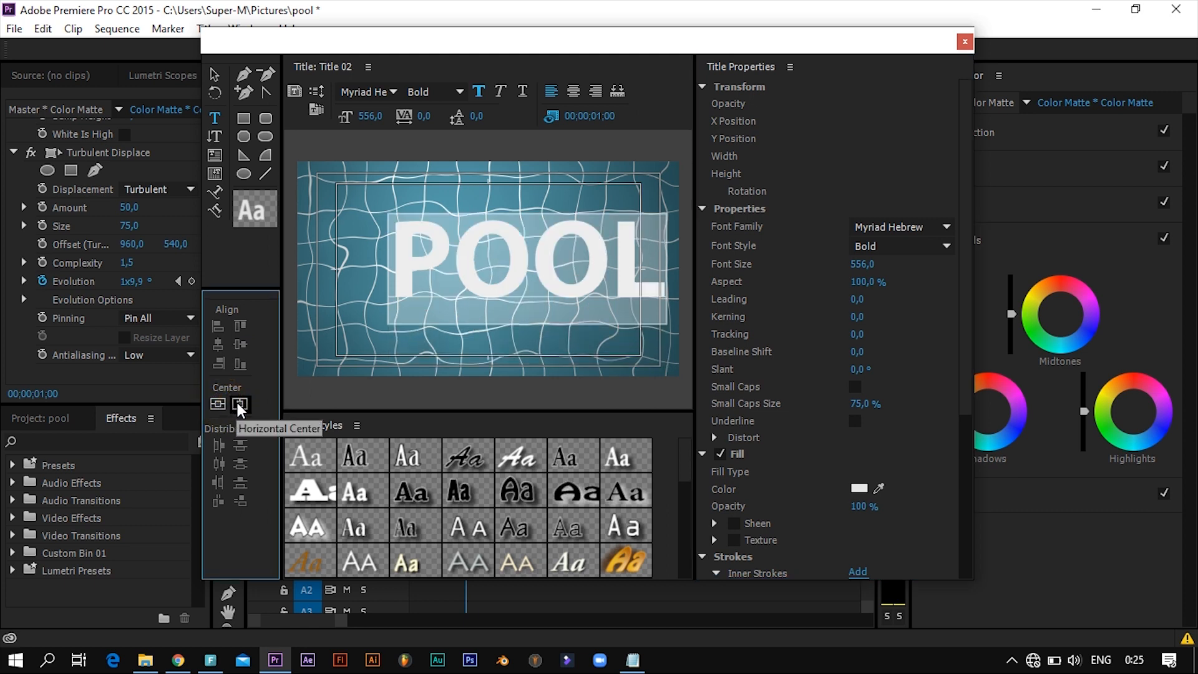
{"action": "left_click", "coordinate": [239, 405]}
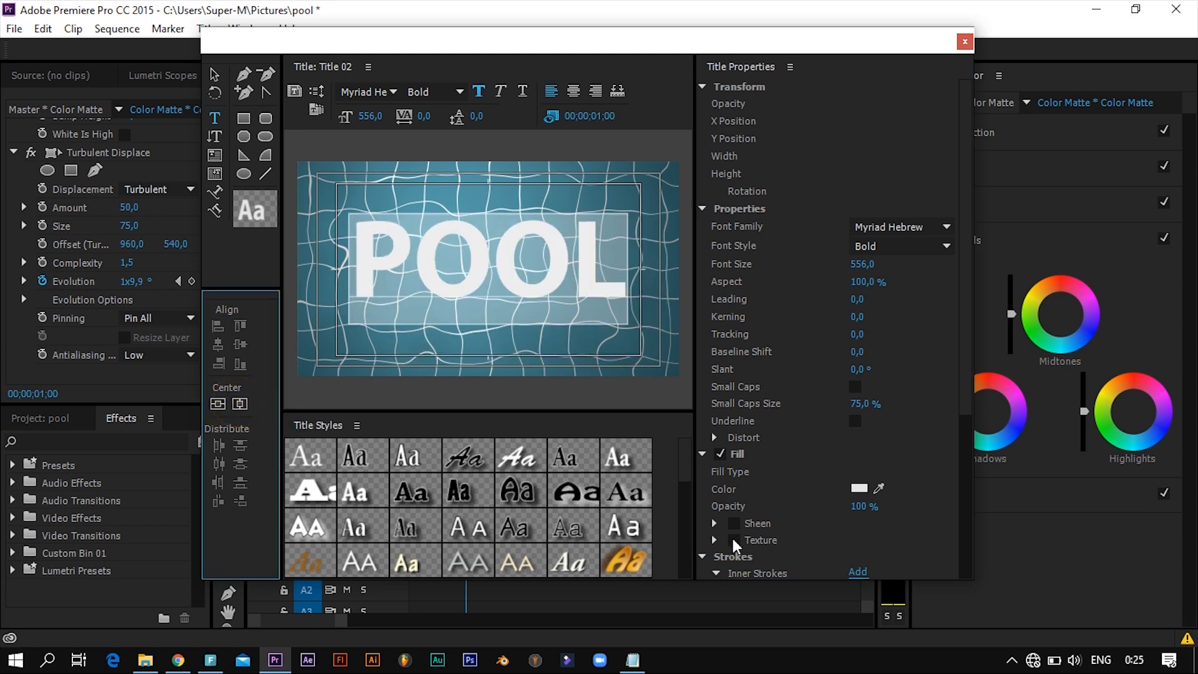
Step: Change the fill color of the POOL text to red, C30C0C
{"action": "left_click", "coordinate": [859, 488]}
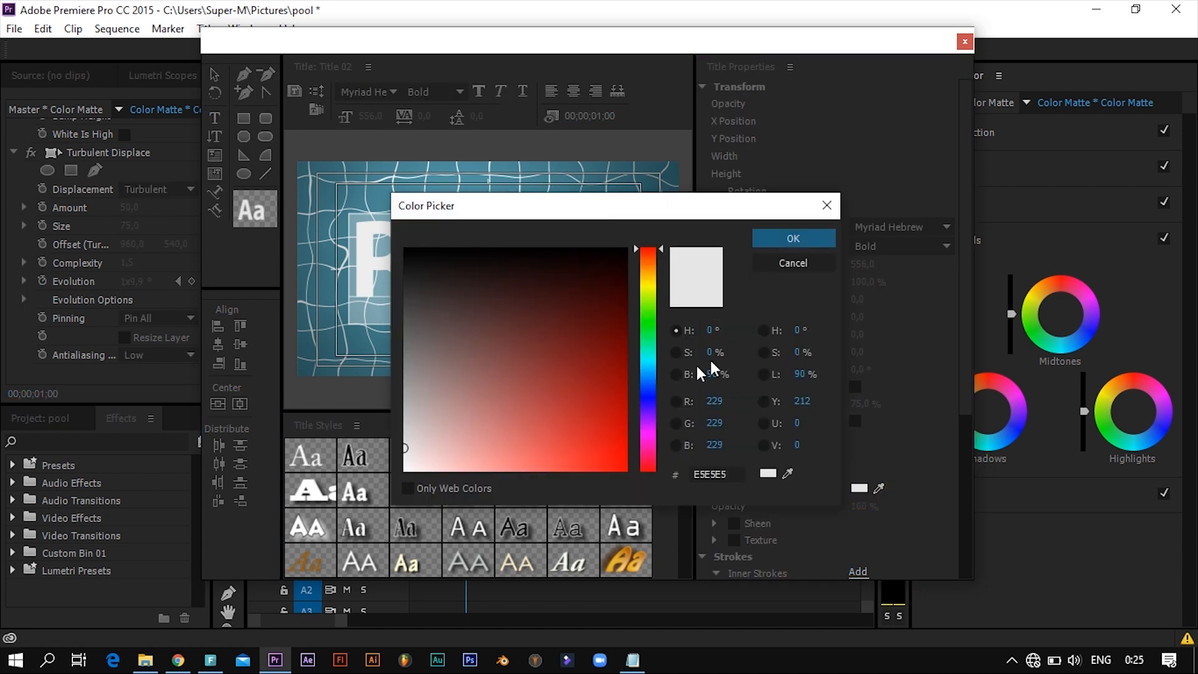
{"action": "left_click", "coordinate": [610, 411]}
{"action": "mouse_move", "coordinate": [602, 435]}
{"action": "left_mouse_down"}
{"action": "mouse_move", "coordinate": [613, 390]}
{"action": "mouse_move", "coordinate": [613, 418]}
{"action": "left_mouse_up"}
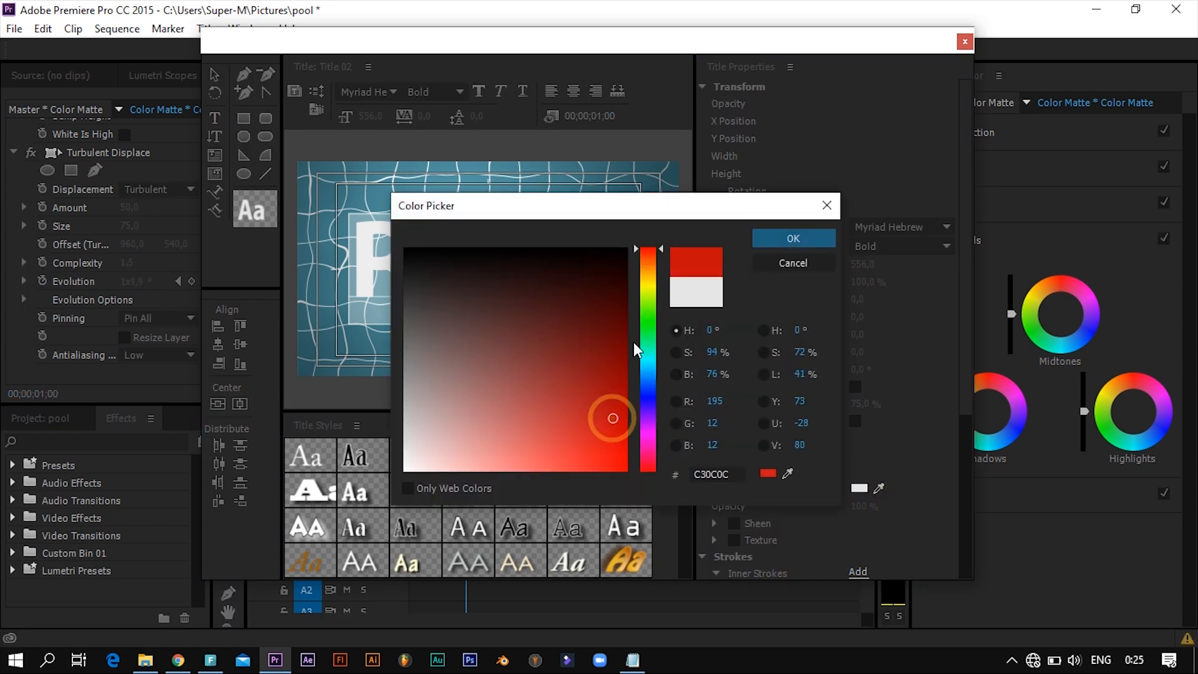
{"action": "left_click", "coordinate": [777, 238]}
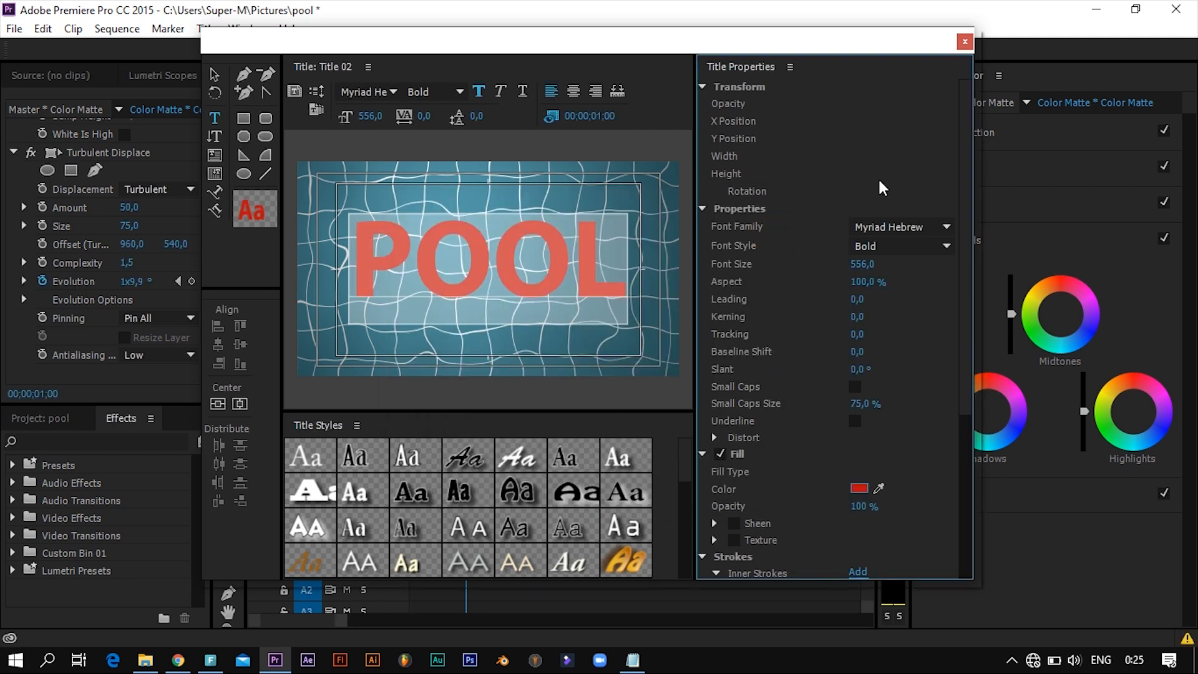
Step: Close the title editor and place Title 02 on track V2 above the color matte, starting at the sequence start
{"action": "left_click", "coordinate": [966, 41]}
{"action": "left_click", "coordinate": [58, 418]}
{"action": "left_click", "coordinate": [110, 555]}
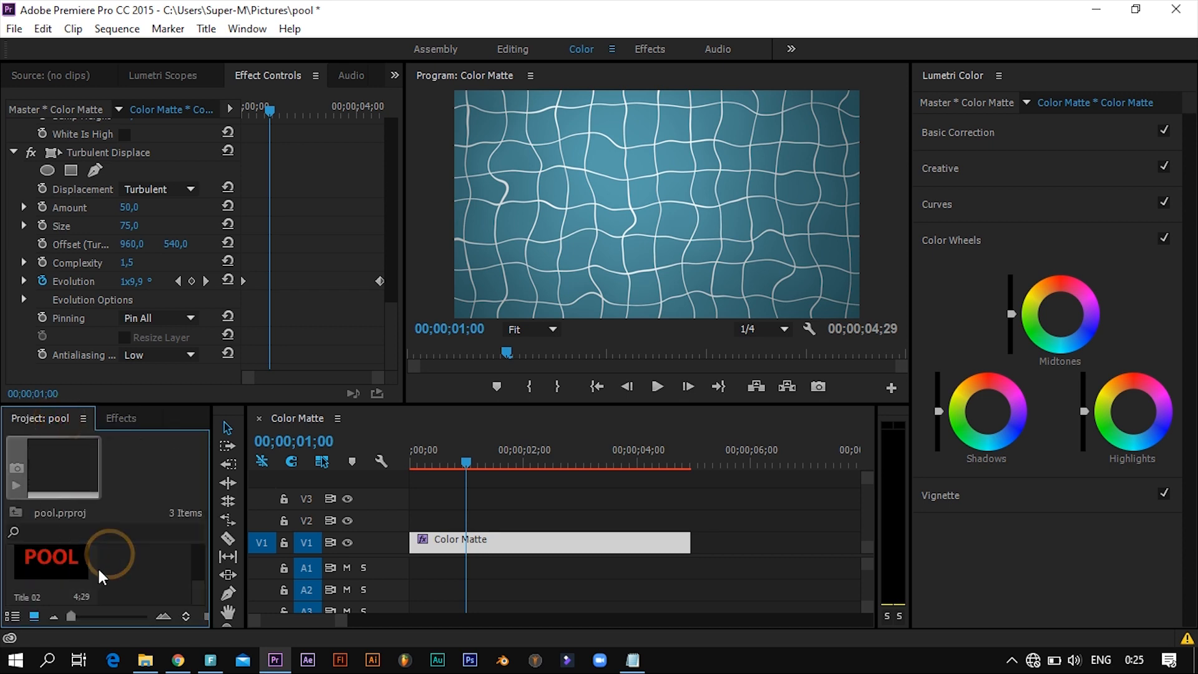
{"action": "left_click", "coordinate": [73, 558]}
{"action": "left_click_drag", "start_coordinate": [62, 563], "coordinate": [434, 500]}
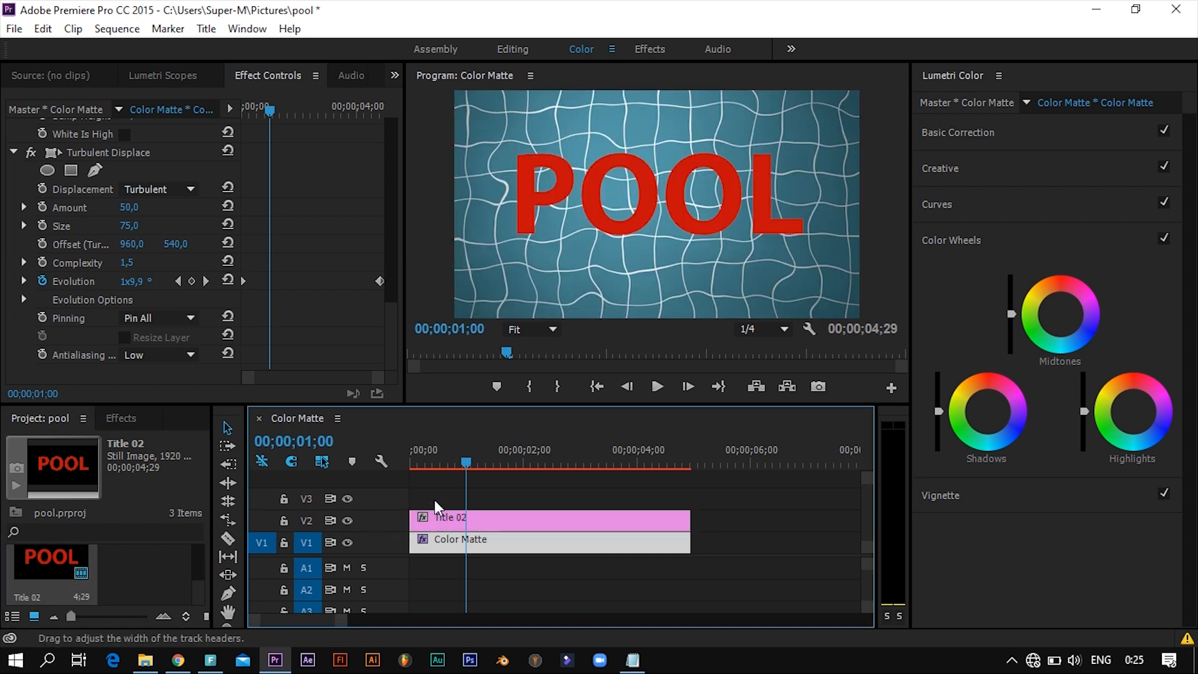
Step: Play the sequence from its start and scrub through it to check the title over the rippling water
{"action": "left_click_drag", "start_coordinate": [466, 455], "coordinate": [387, 472]}
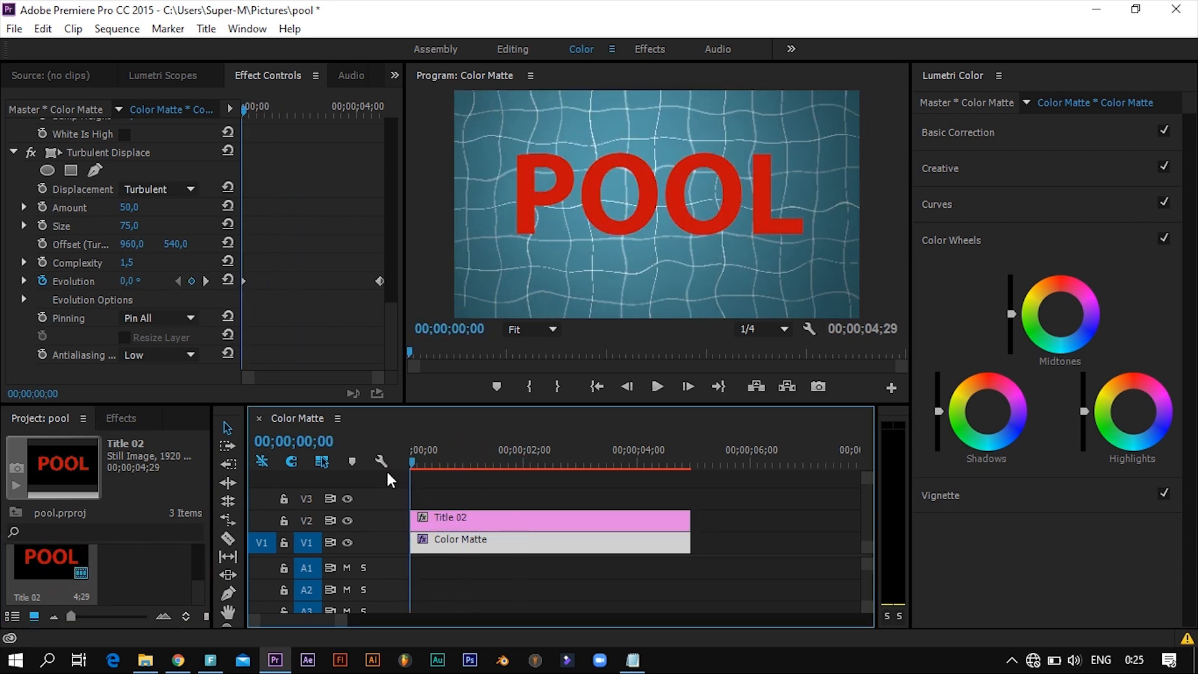
{"action": "left_click", "coordinate": [656, 385]}
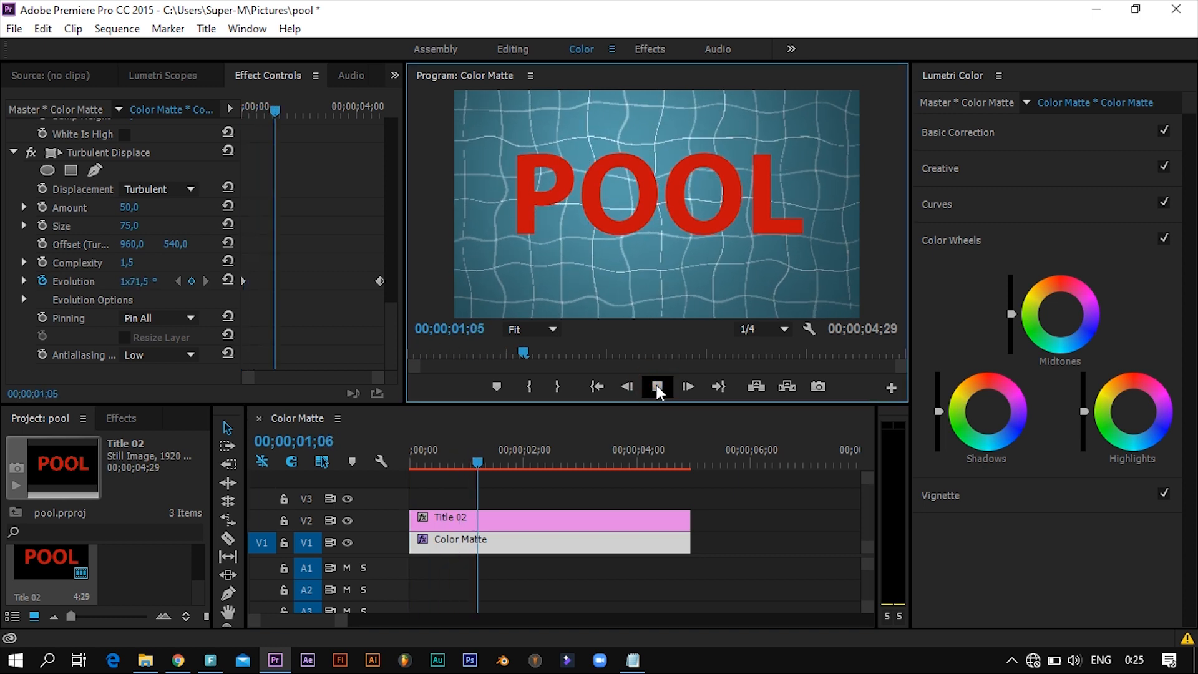
{"action": "left_click", "coordinate": [656, 385]}
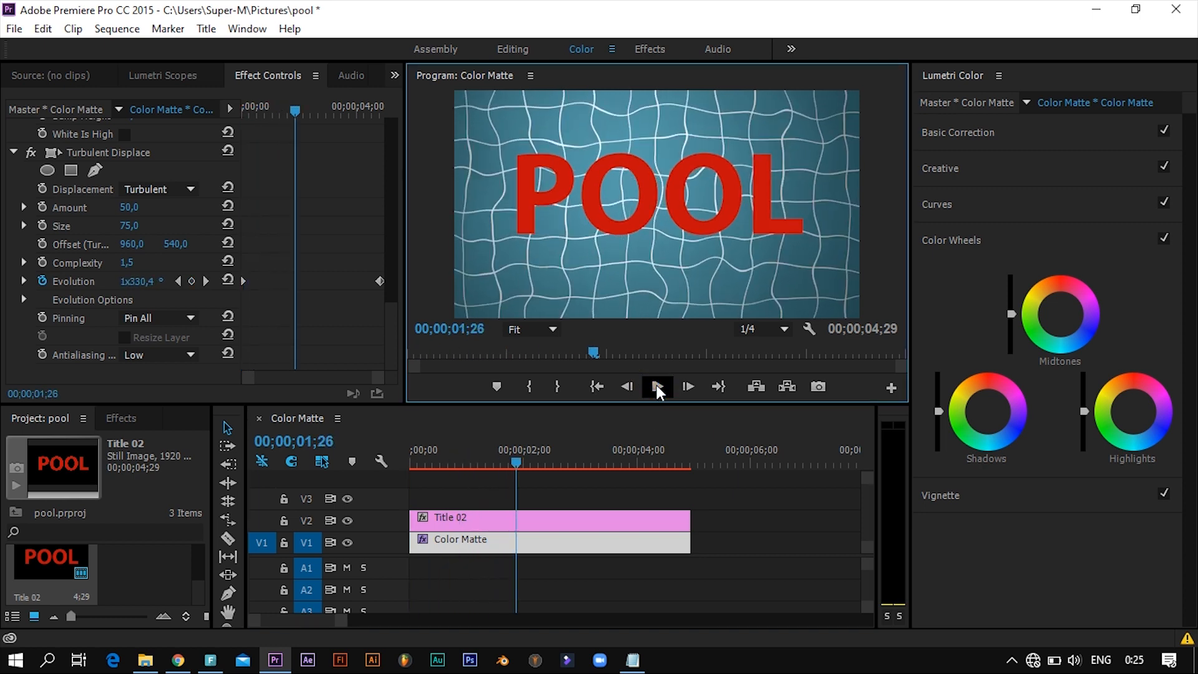
{"action": "mouse_move", "coordinate": [519, 461]}
{"action": "left_mouse_down"}
{"action": "mouse_move", "coordinate": [583, 468]}
{"action": "mouse_move", "coordinate": [514, 465]}
{"action": "left_mouse_up"}
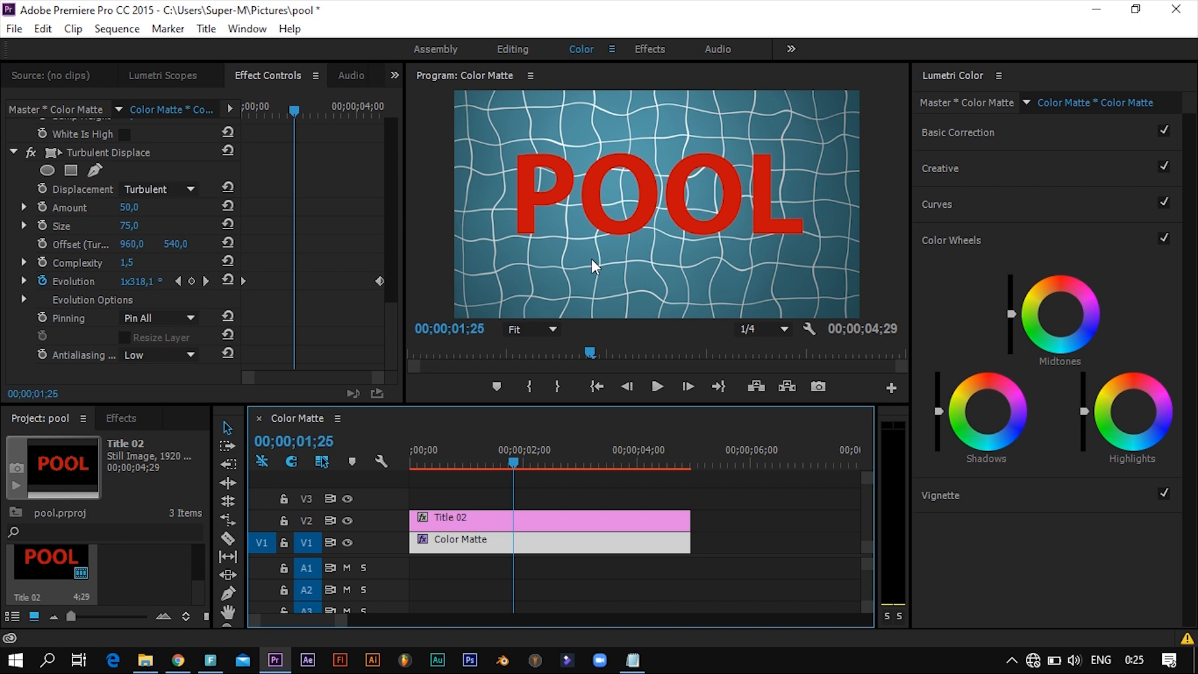
{"action": "left_click_drag", "start_coordinate": [515, 461], "coordinate": [467, 463]}
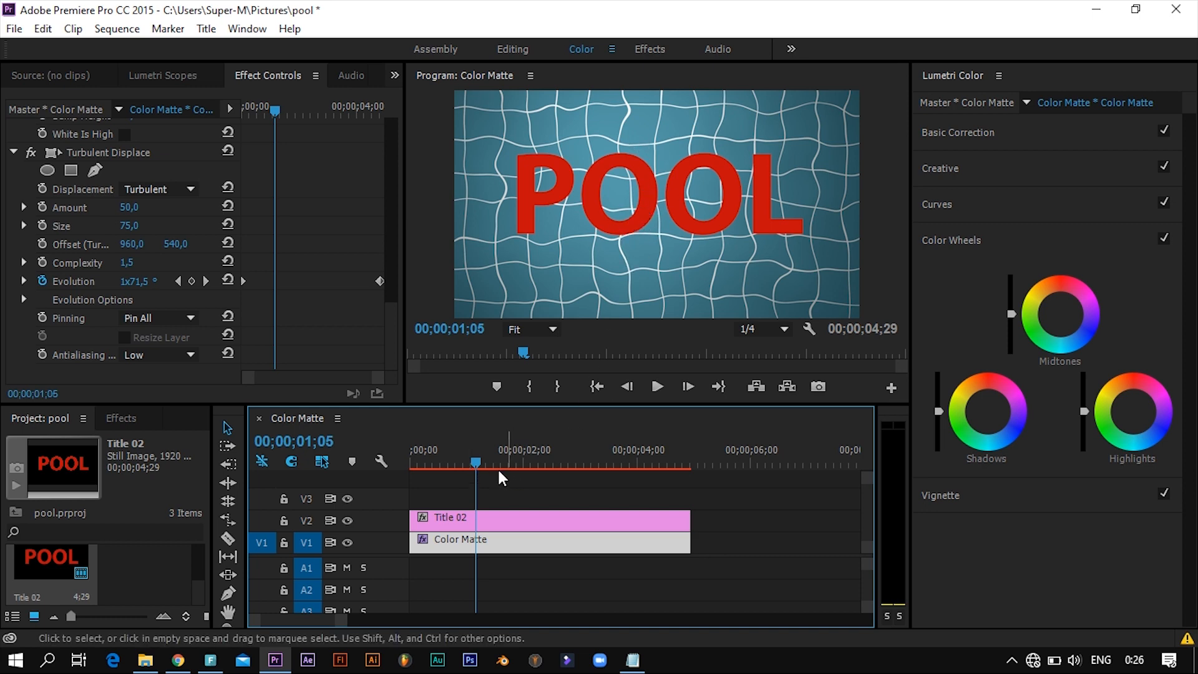
{"action": "left_click_drag", "start_coordinate": [482, 460], "coordinate": [443, 462]}
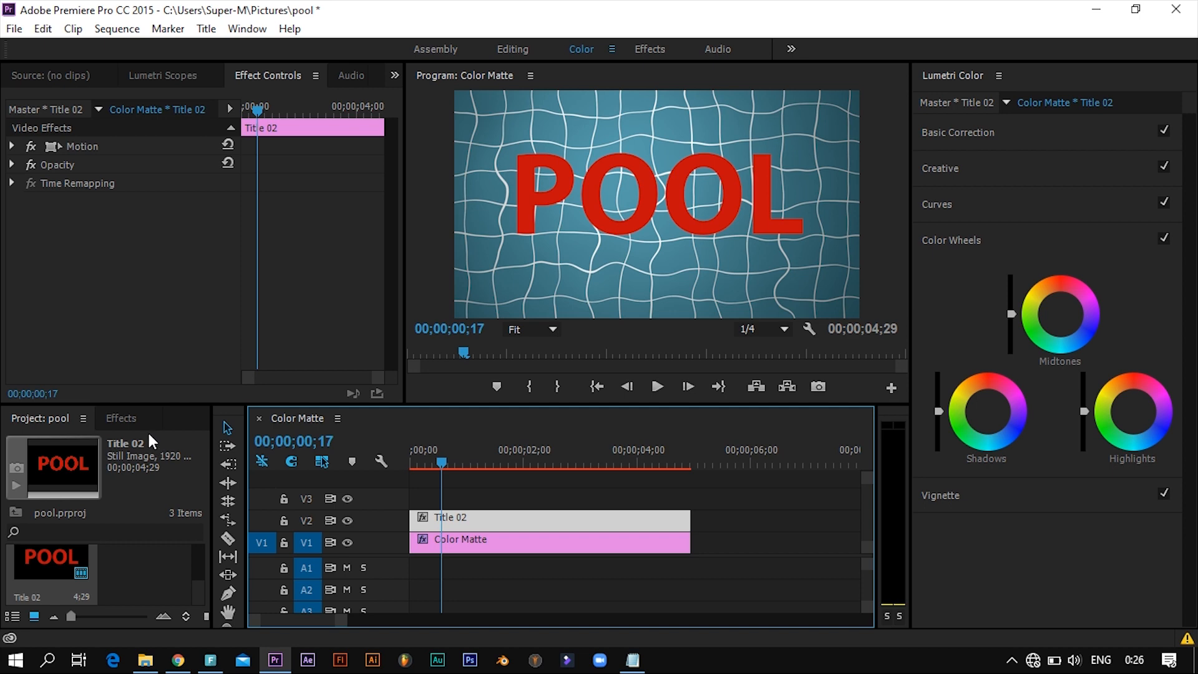
Step: Apply Bevel Alpha to the Title 02 clip with an edge thickness of 11,90 and a light intensity of 0,80
{"action": "left_click", "coordinate": [124, 425]}
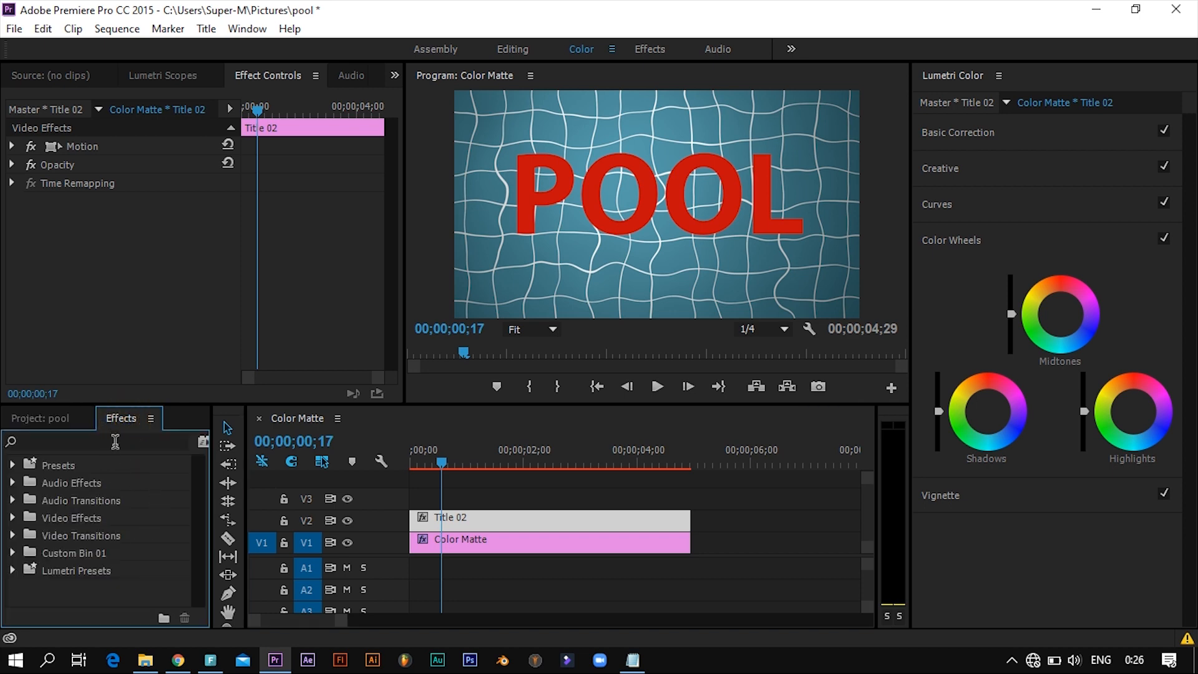
{"action": "left_click", "coordinate": [116, 441]}
{"action": "type", "text": "bev"}
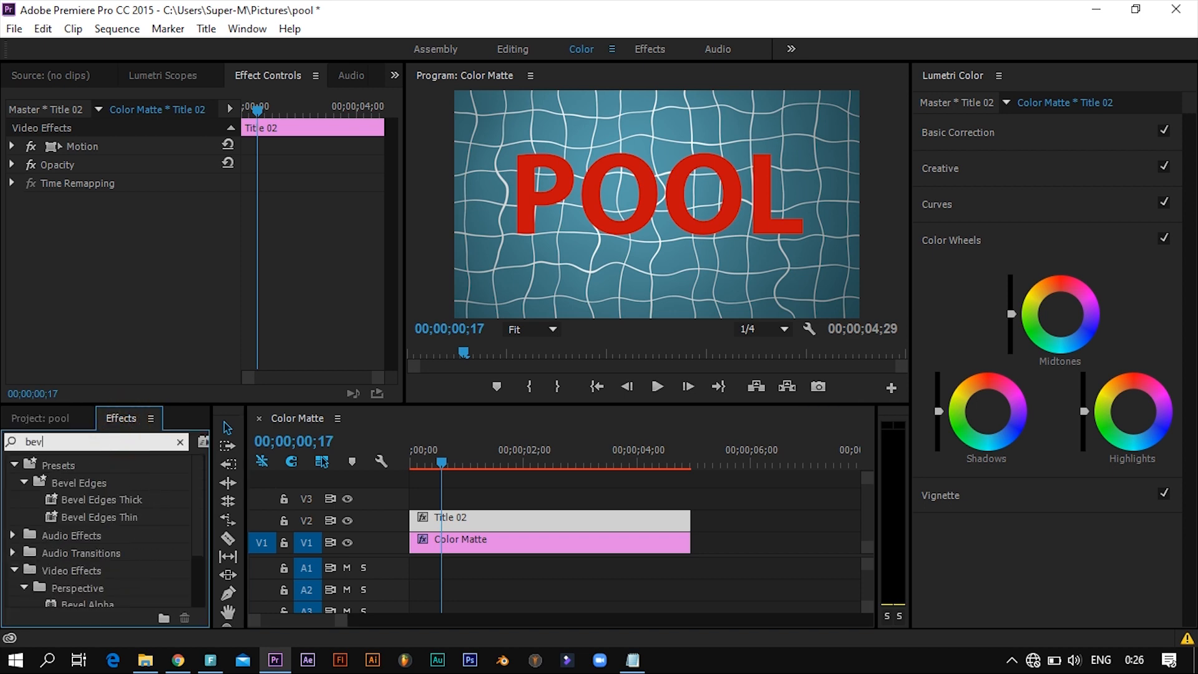
{"action": "type", "text": "e"}
{"action": "left_click_drag", "start_coordinate": [195, 516], "coordinate": [197, 540]}
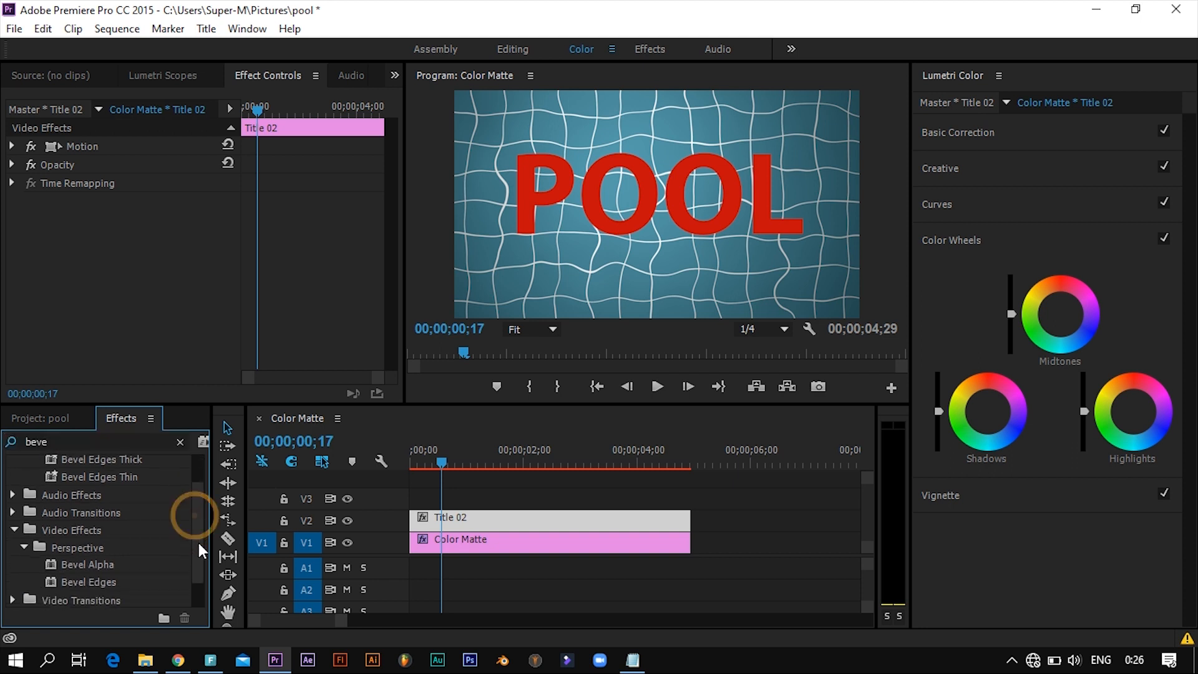
{"action": "left_click_drag", "start_coordinate": [107, 566], "coordinate": [440, 523]}
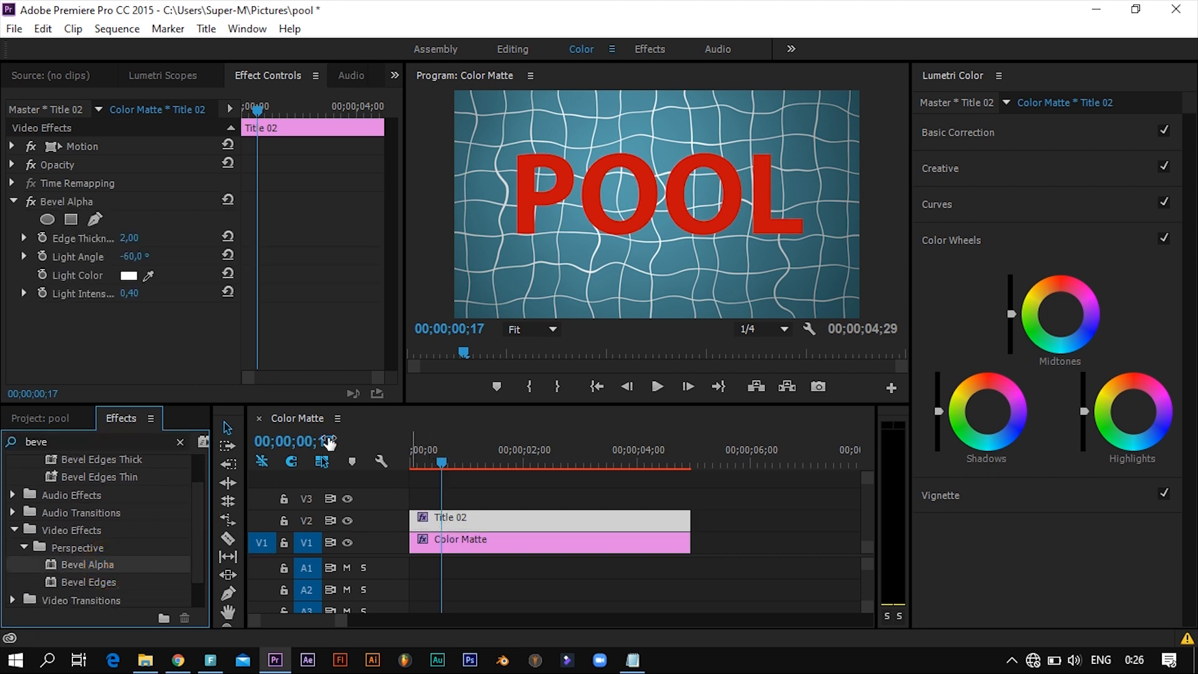
{"action": "left_click_drag", "start_coordinate": [131, 246], "coordinate": [197, 246]}
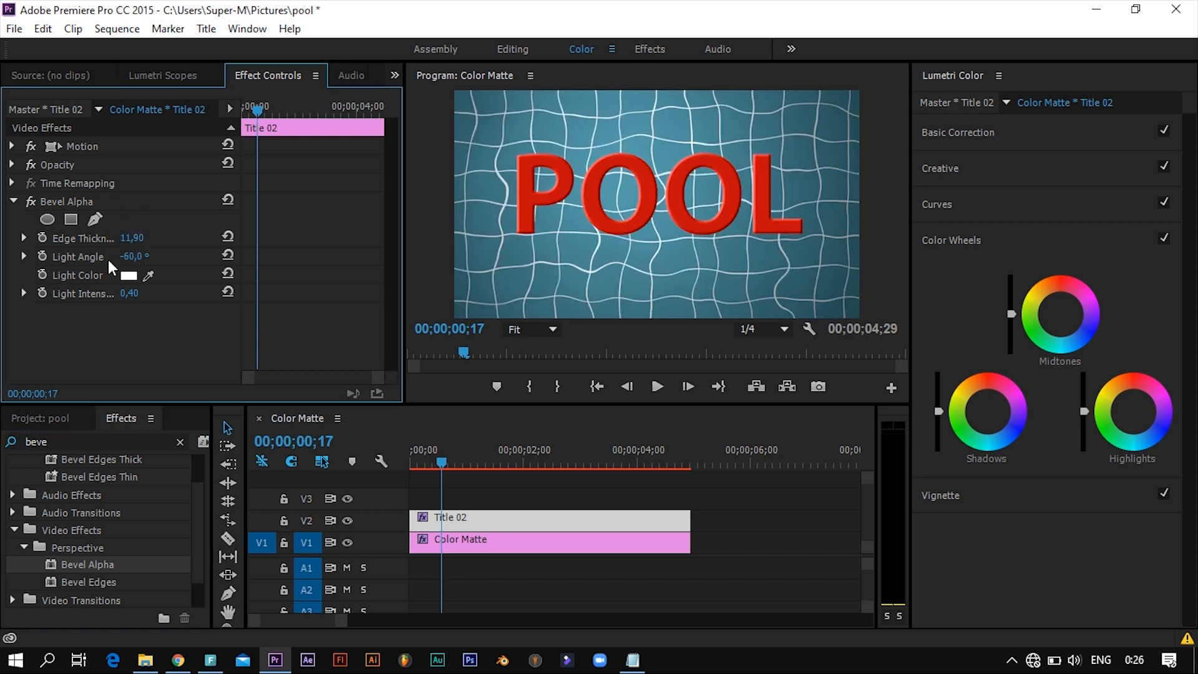
{"action": "left_click_drag", "start_coordinate": [127, 291], "coordinate": [142, 291]}
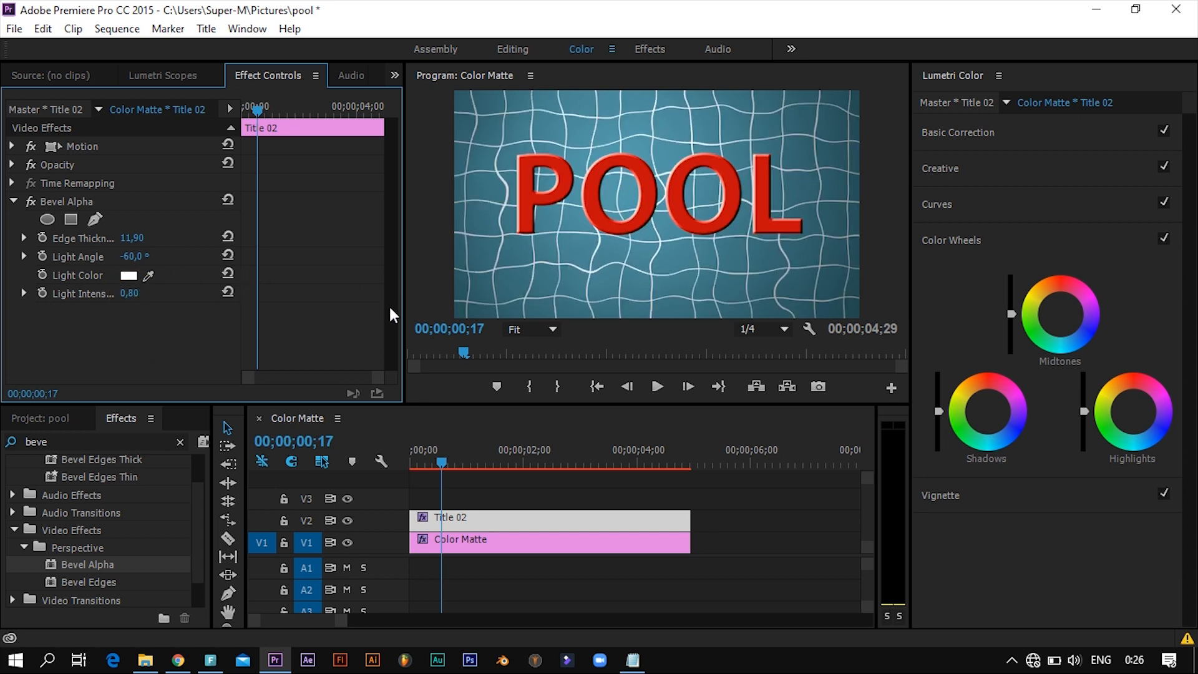
Step: Find the Drop Shadow effect and apply it to the Title 02 clip
{"action": "left_click", "coordinate": [12, 435]}
{"action": "type", "text": "drop"}
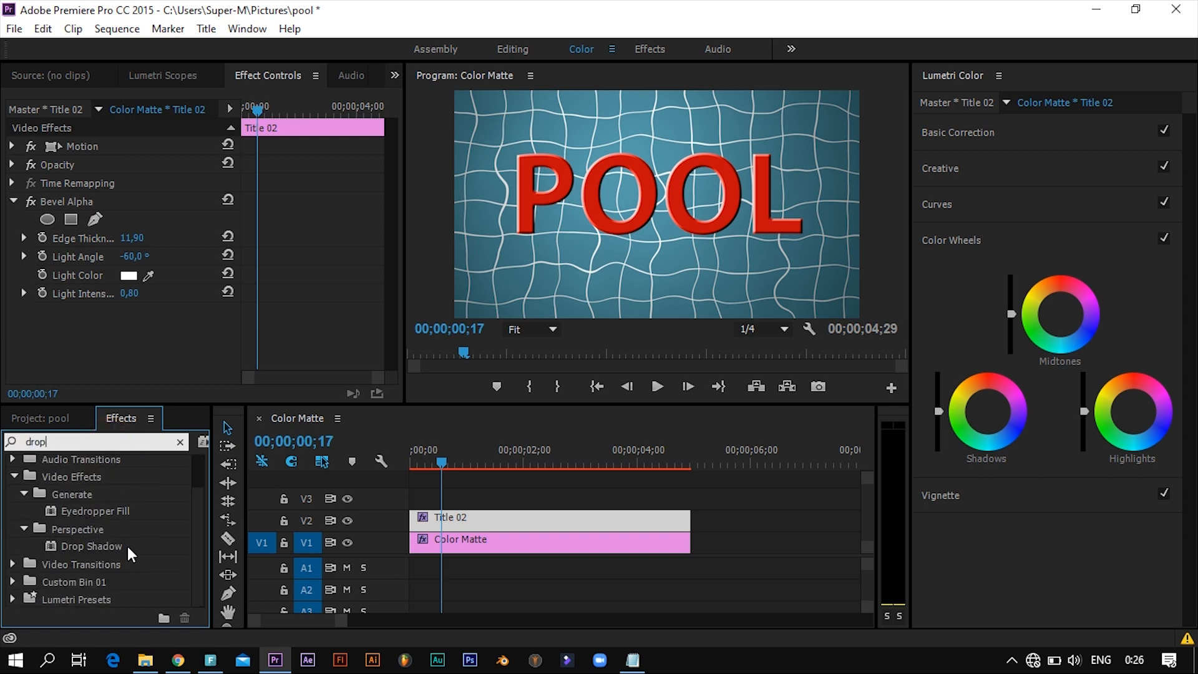
{"action": "left_click_drag", "start_coordinate": [103, 538], "coordinate": [442, 526]}
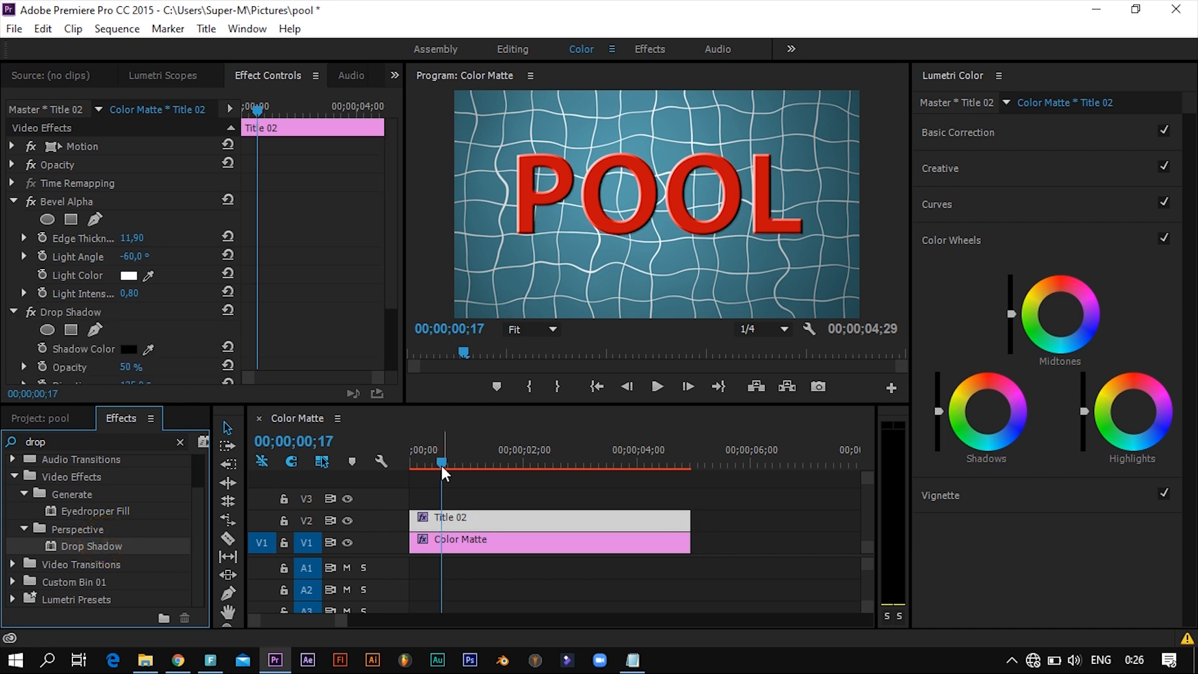
Step: Set the title's Drop Shadow distance to 29,0 and its opacity to 99 %
{"action": "left_click", "coordinate": [396, 255]}
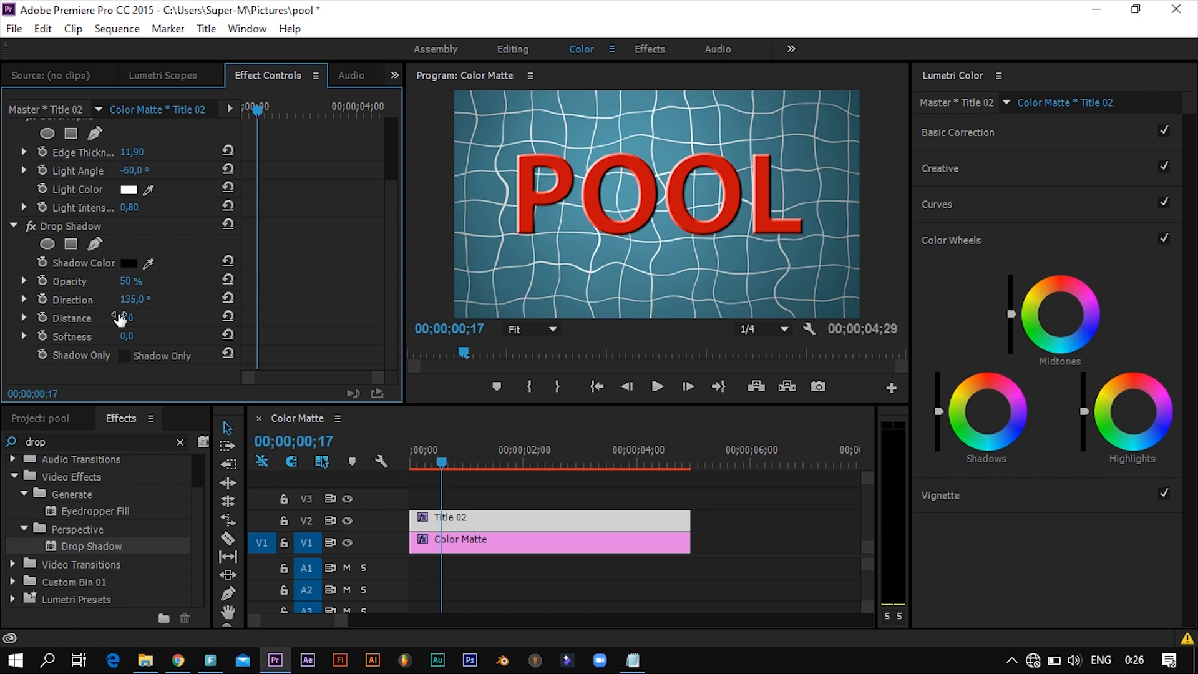
{"action": "left_click_drag", "start_coordinate": [125, 318], "coordinate": [139, 317]}
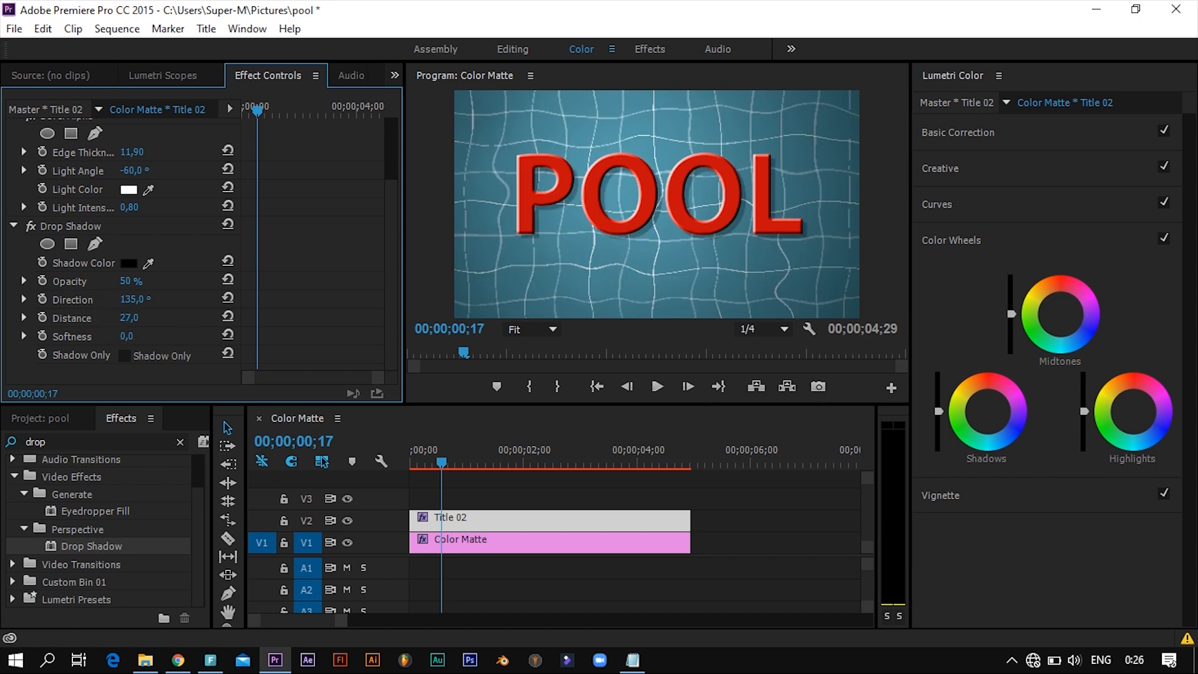
{"action": "left_click_drag", "start_coordinate": [128, 281], "coordinate": [144, 284]}
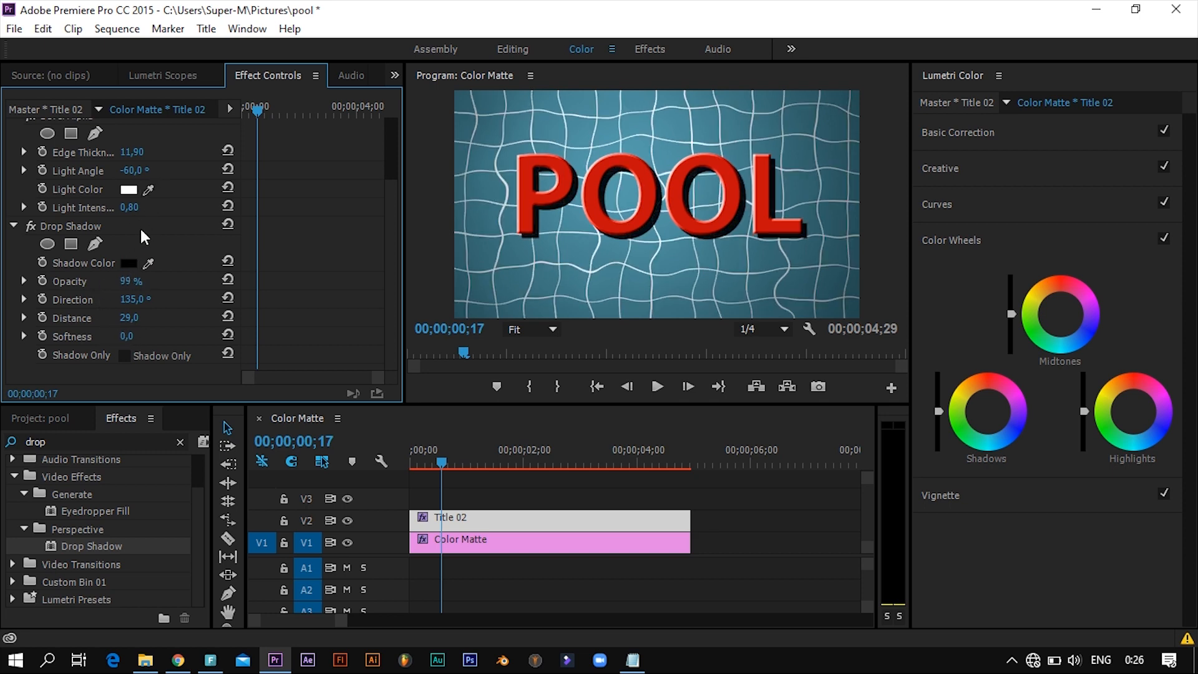
Step: Change the Drop Shadow color of the title from black to a muted dark red
{"action": "left_click", "coordinate": [128, 262]}
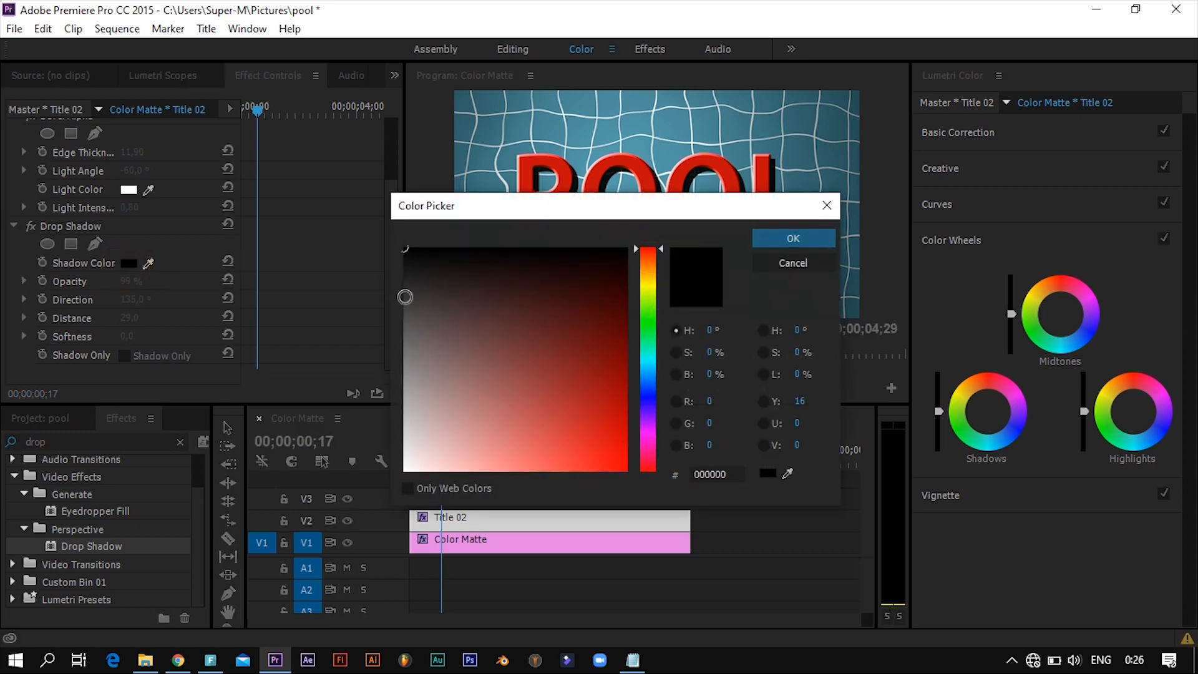
{"action": "left_click", "coordinate": [533, 403]}
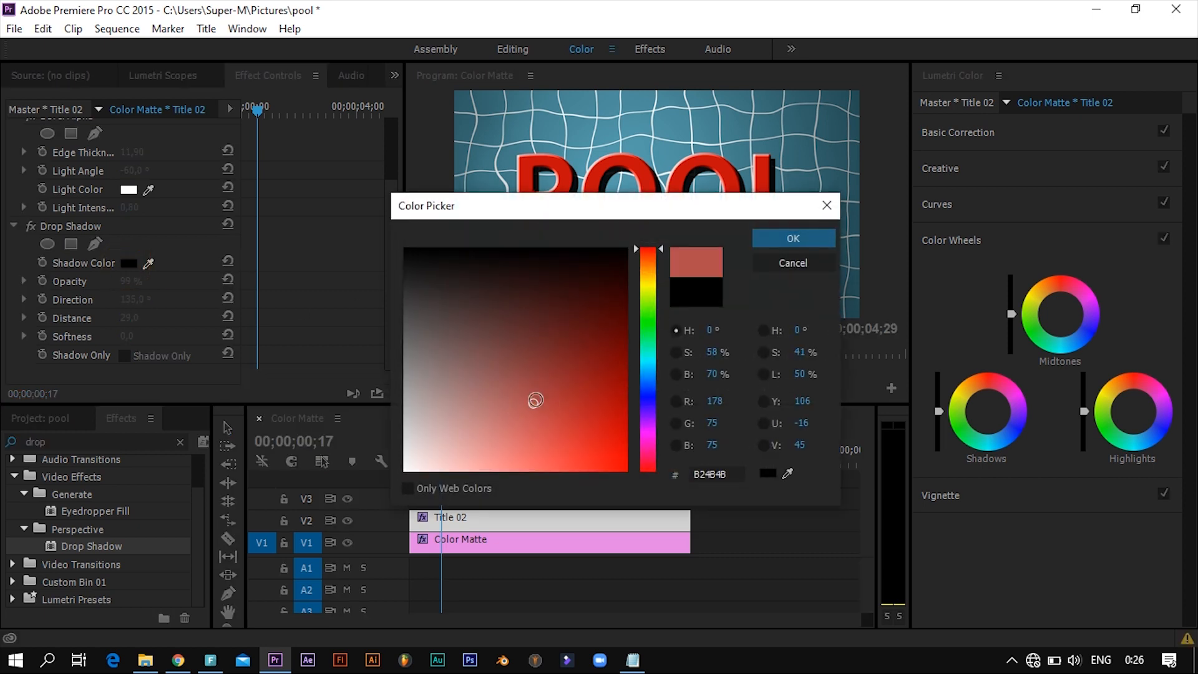
{"action": "left_click", "coordinate": [550, 393]}
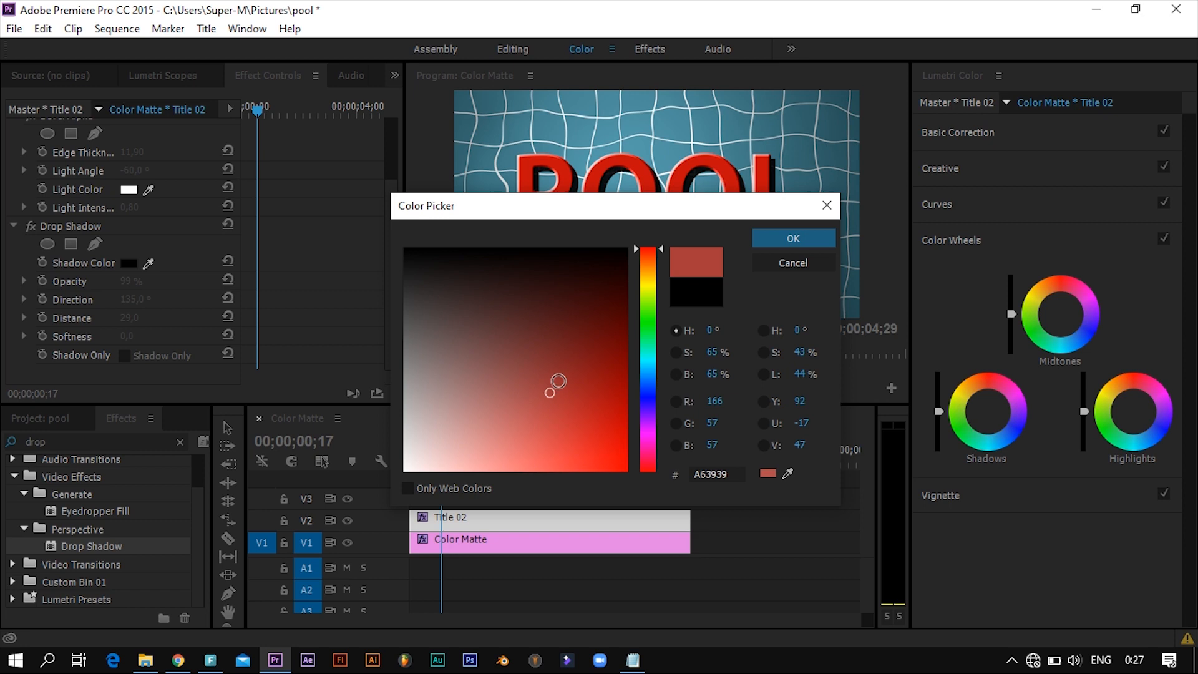
{"action": "left_click", "coordinate": [561, 380]}
{"action": "left_click", "coordinate": [551, 382]}
{"action": "left_click", "coordinate": [764, 238]}
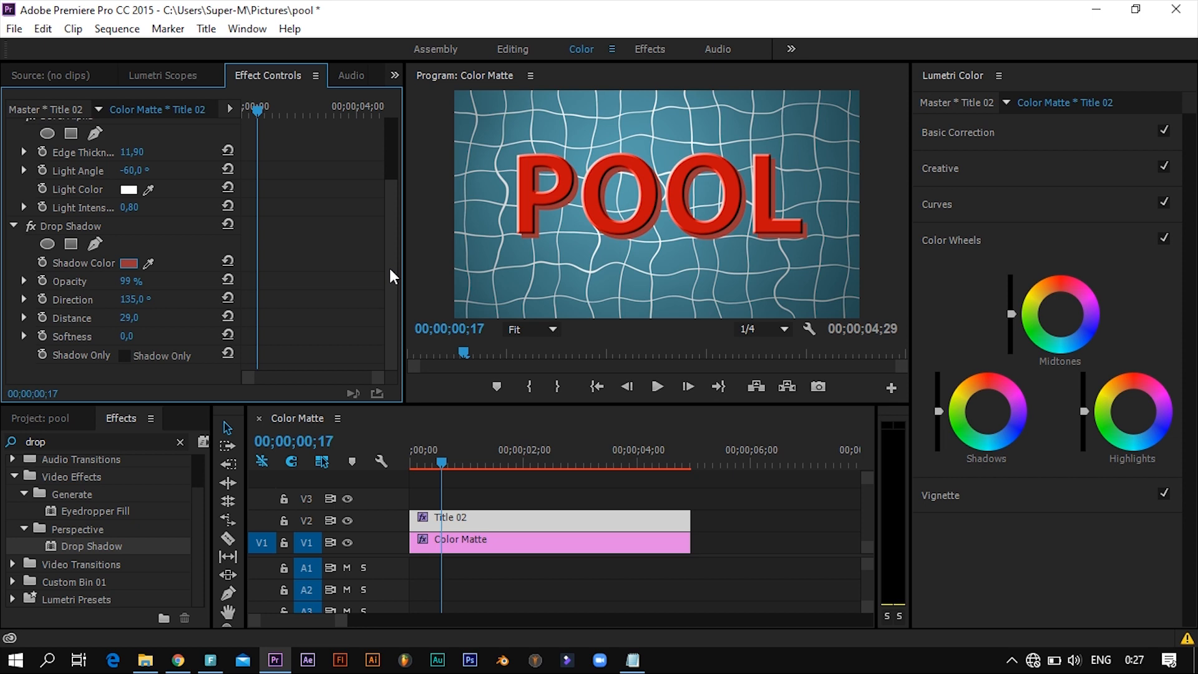
Step: Set the Bevel Alpha light intensity to 0,40 and the Drop Shadow to opacity 100 %, direction 101,0°, distance 26,0 and softness 0,0
{"action": "mouse_move", "coordinate": [129, 207]}
{"action": "left_mouse_down"}
{"action": "mouse_move", "coordinate": [81, 207]}
{"action": "mouse_move", "coordinate": [139, 207]}
{"action": "left_mouse_up"}
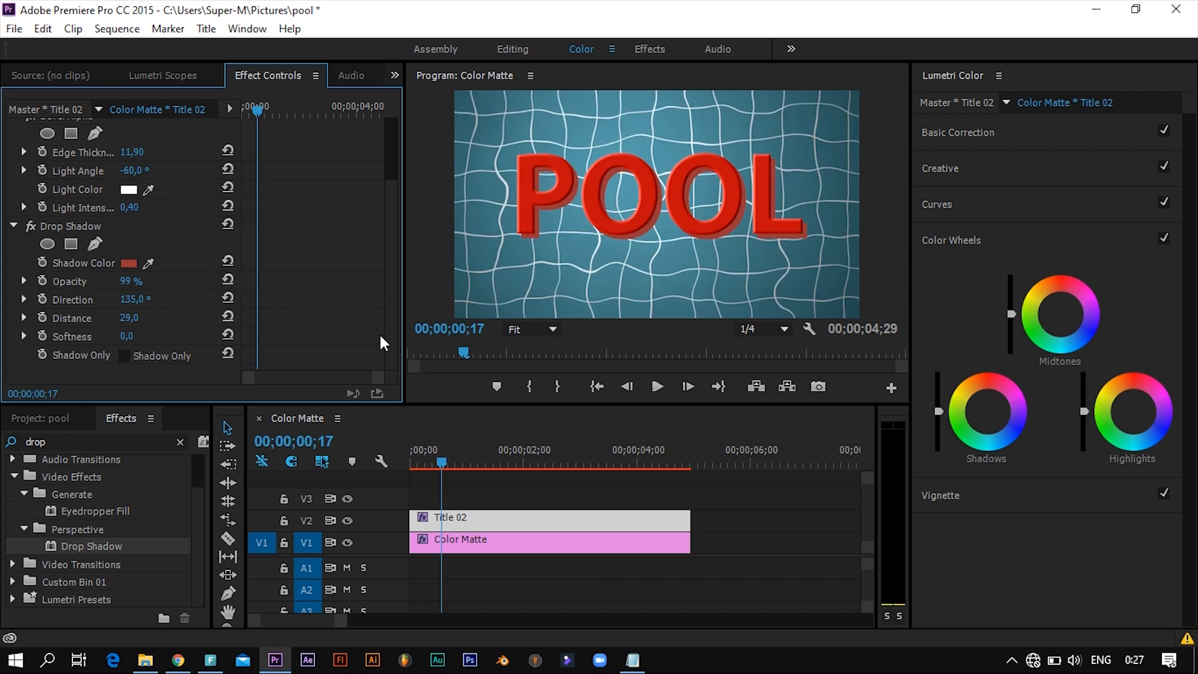
{"action": "left_click_drag", "start_coordinate": [386, 338], "coordinate": [386, 306]}
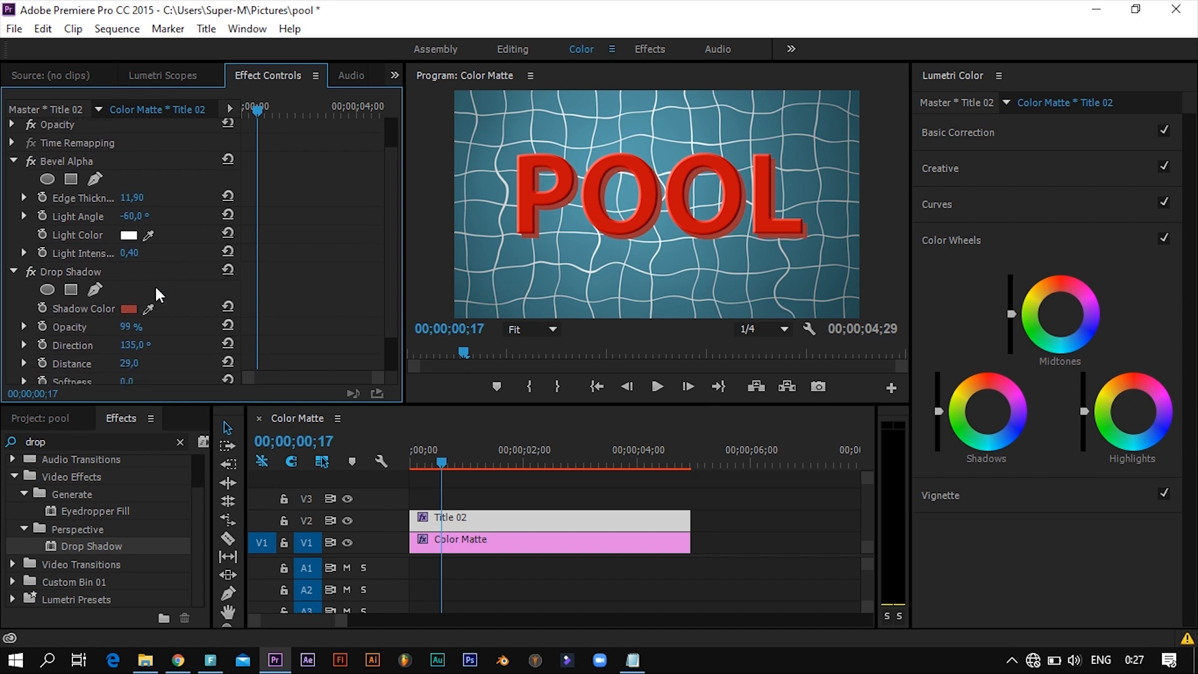
{"action": "left_click_drag", "start_coordinate": [128, 327], "coordinate": [145, 325]}
{"action": "left_click_drag", "start_coordinate": [389, 288], "coordinate": [389, 322]}
{"action": "mouse_move", "coordinate": [131, 340]}
{"action": "left_mouse_down"}
{"action": "mouse_move", "coordinate": [94, 337]}
{"action": "mouse_move", "coordinate": [147, 305]}
{"action": "mouse_move", "coordinate": [121, 305]}
{"action": "mouse_move", "coordinate": [172, 307]}
{"action": "mouse_move", "coordinate": [136, 319]}
{"action": "left_mouse_up"}
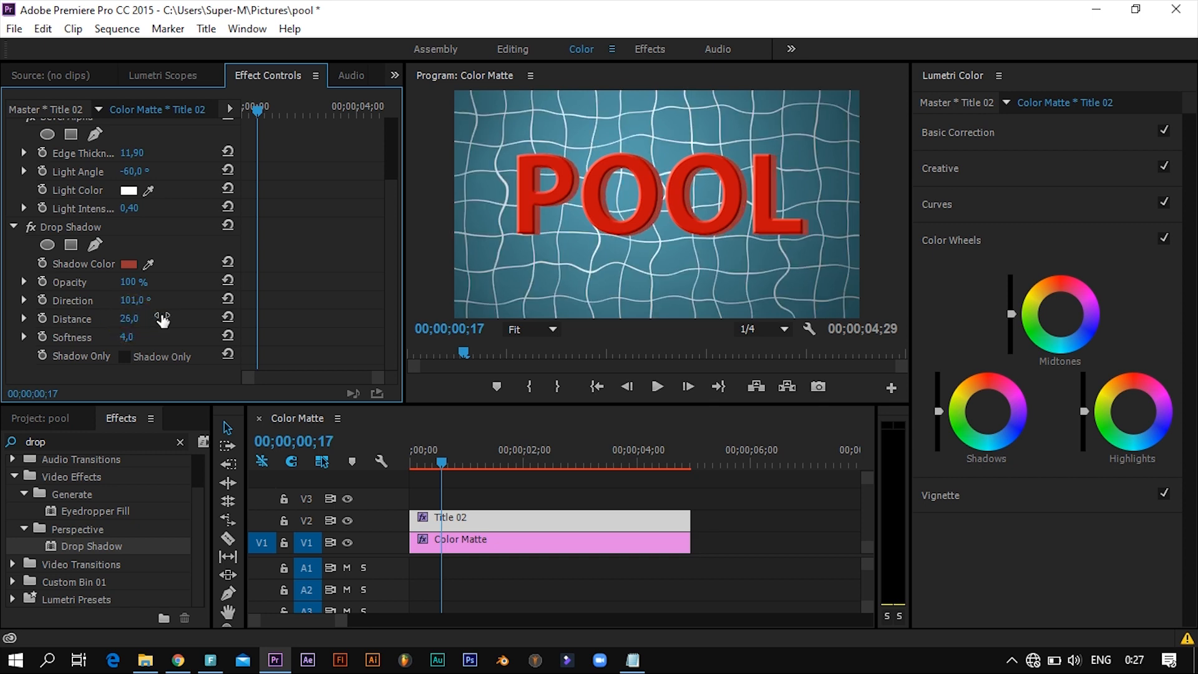
{"action": "left_click_drag", "start_coordinate": [126, 338], "coordinate": [75, 338]}
{"action": "left_click_drag", "start_coordinate": [135, 320], "coordinate": [131, 319]}
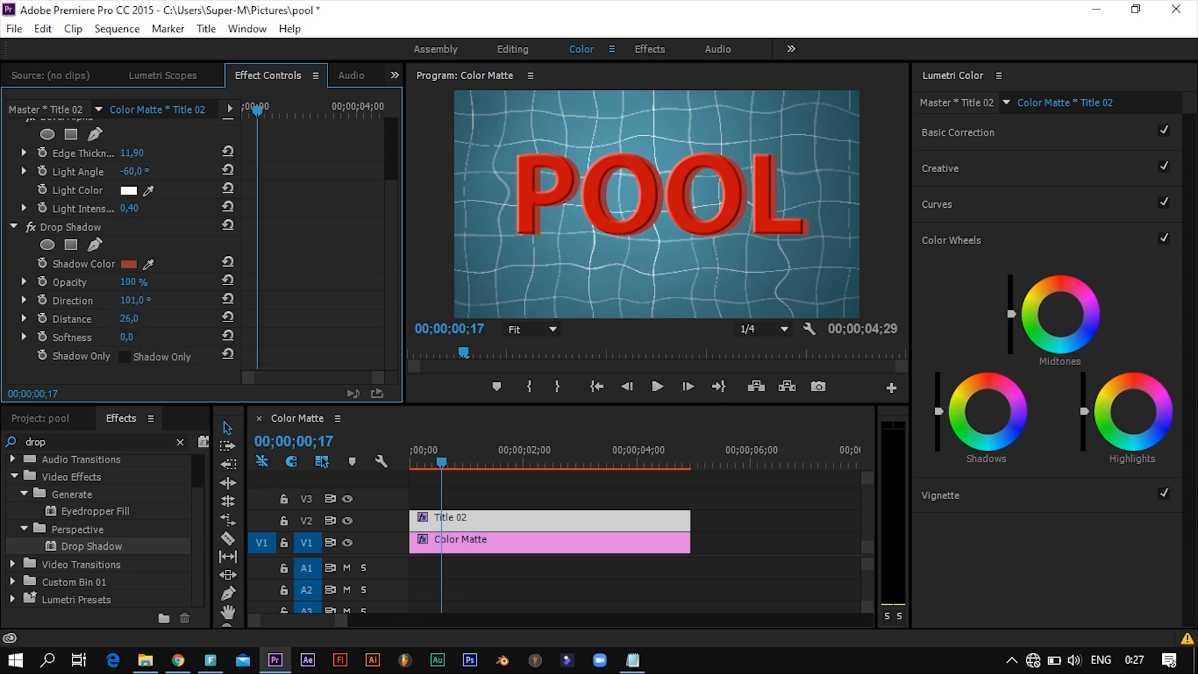
Step: Set the Bevel Alpha light intensity to 0,30 and the Drop Shadow to direction 106,0° and distance 34,0, and scrub the sequence to check the title
{"action": "mouse_move", "coordinate": [128, 319]}
{"action": "left_mouse_down"}
{"action": "mouse_move", "coordinate": [138, 303]}
{"action": "mouse_move", "coordinate": [198, 302]}
{"action": "mouse_move", "coordinate": [151, 302]}
{"action": "mouse_move", "coordinate": [128, 318]}
{"action": "left_mouse_up"}
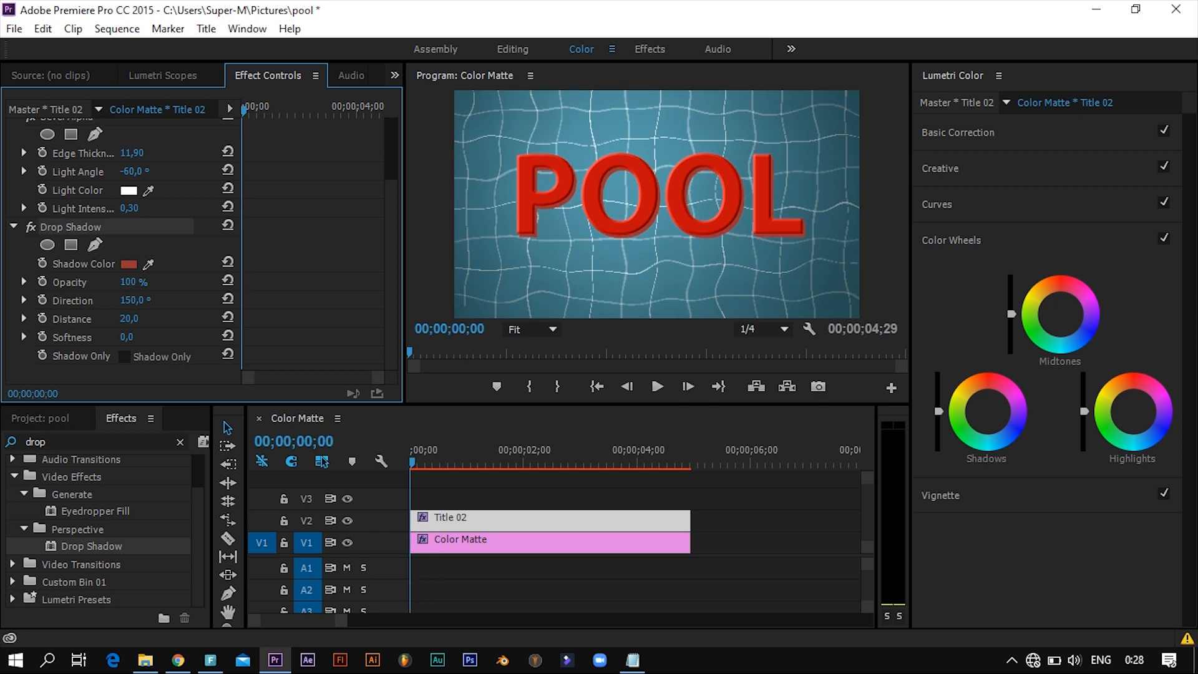
{"action": "left_click_drag", "start_coordinate": [136, 300], "coordinate": [128, 338]}
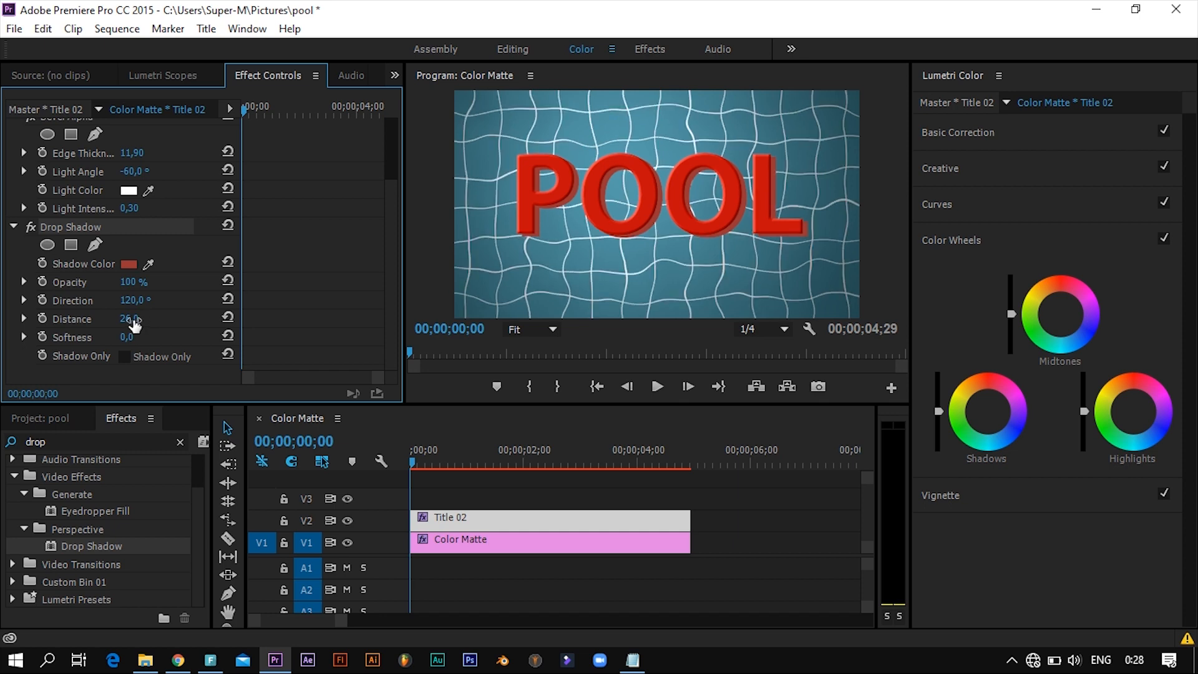
{"action": "left_click_drag", "start_coordinate": [132, 319], "coordinate": [129, 301]}
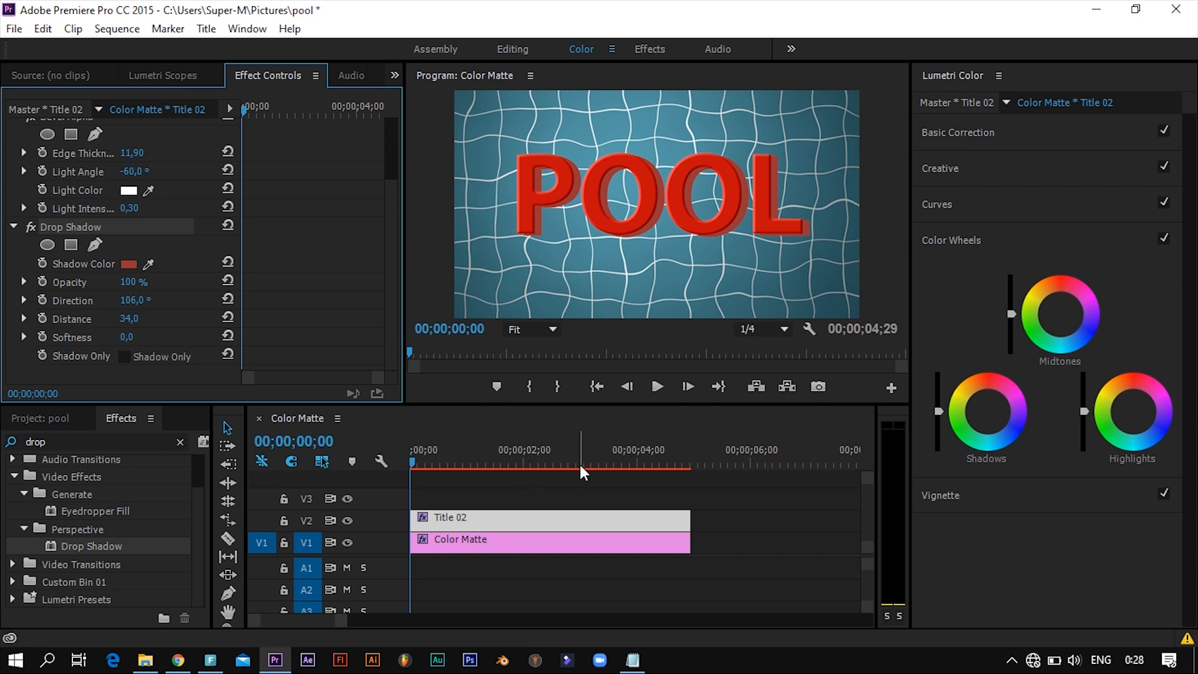
{"action": "left_click", "coordinate": [562, 461]}
{"action": "left_click_drag", "start_coordinate": [563, 460], "coordinate": [443, 444]}
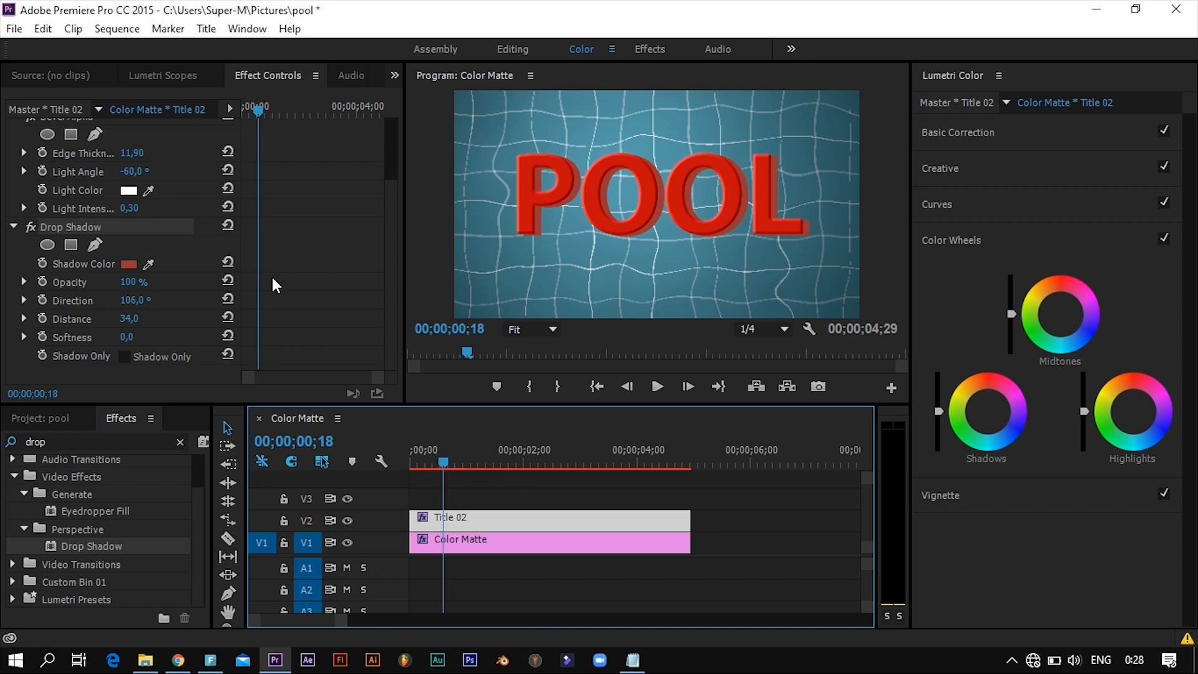
Step: Set the Drop Shadow direction to 92,0° and distance to 37,0, and return the playhead to the sequence start
{"action": "mouse_move", "coordinate": [389, 256]}
{"action": "left_mouse_down"}
{"action": "mouse_move", "coordinate": [400, 204]}
{"action": "mouse_move", "coordinate": [389, 277]}
{"action": "left_mouse_up"}
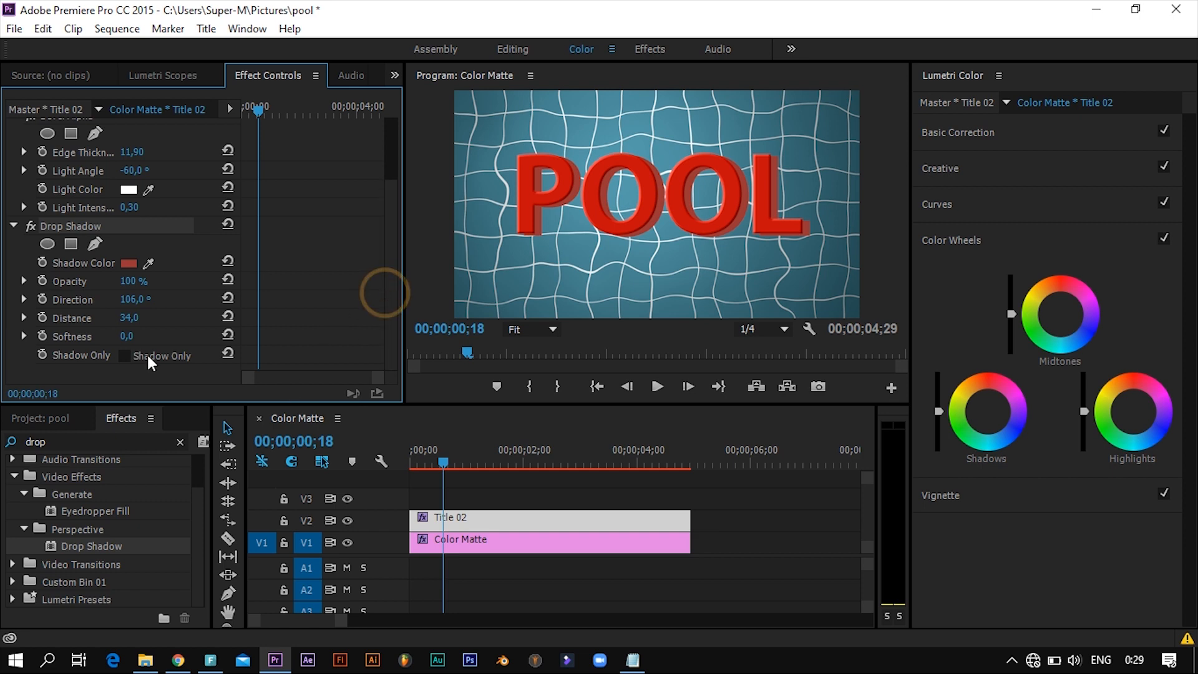
{"action": "left_click_drag", "start_coordinate": [128, 318], "coordinate": [130, 300]}
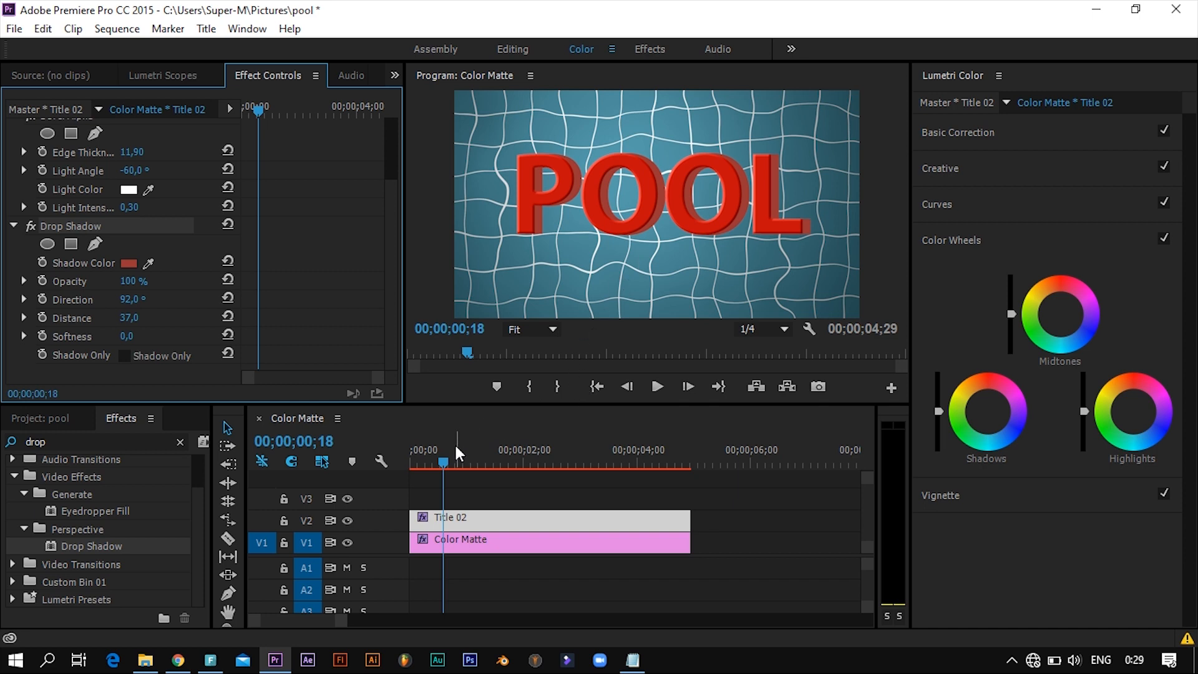
{"action": "left_click_drag", "start_coordinate": [443, 456], "coordinate": [413, 445]}
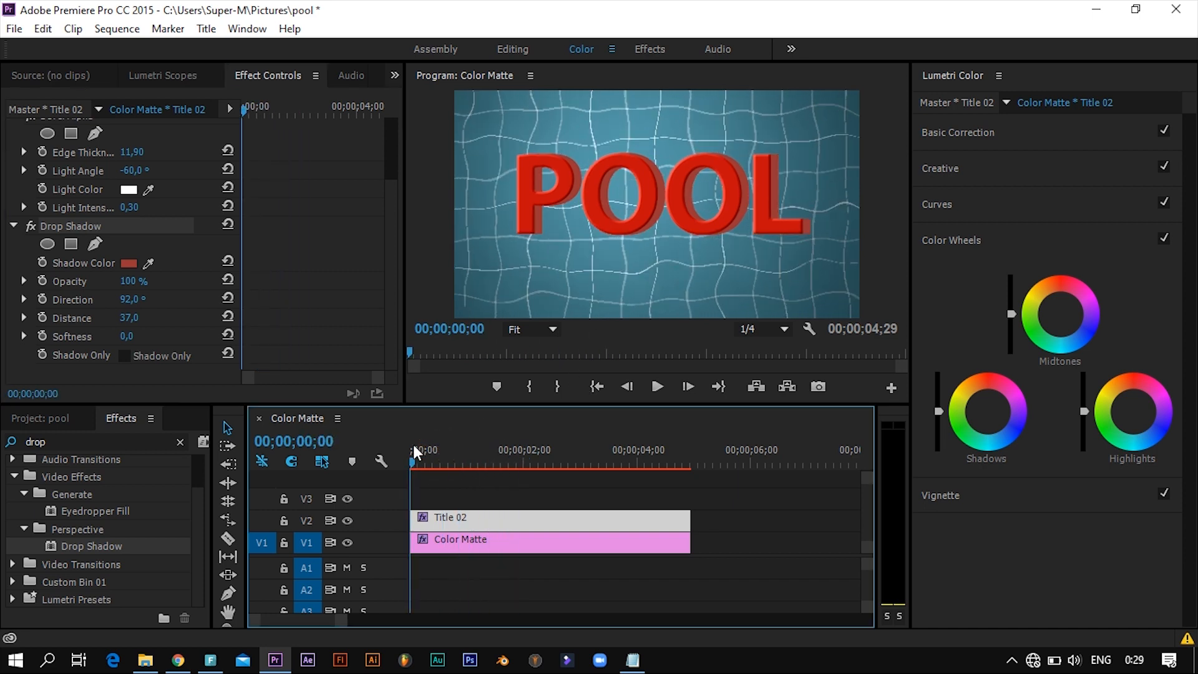
Step: Find the Turbulent Displace effect and apply it to the Title 02 clip
{"action": "left_click", "coordinate": [124, 440]}
{"action": "key", "text": "BackSpace"}
{"action": "key", "text": "BackSpace"}
{"action": "key", "text": "BackSpace"}
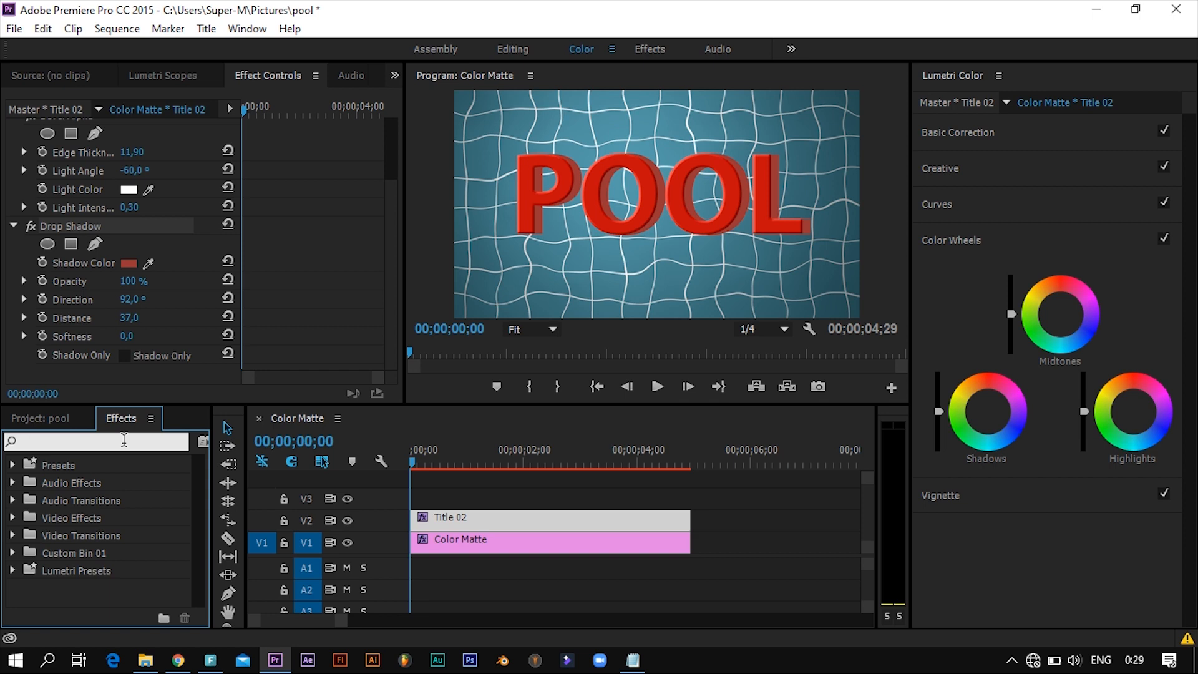
{"action": "type", "text": "tur"}
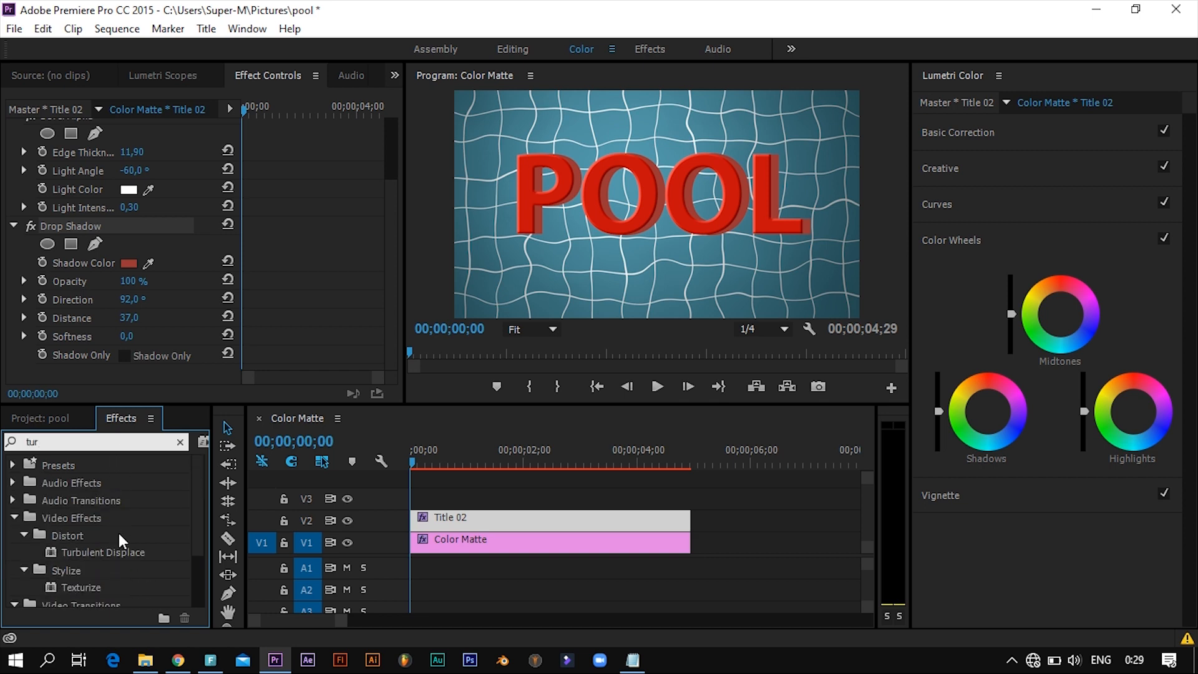
{"action": "left_click_drag", "start_coordinate": [118, 549], "coordinate": [448, 521]}
Step: Set the title's Turbulent Displace amount to 4, keeping its size at 100,0
{"action": "left_click_drag", "start_coordinate": [390, 269], "coordinate": [384, 338]}
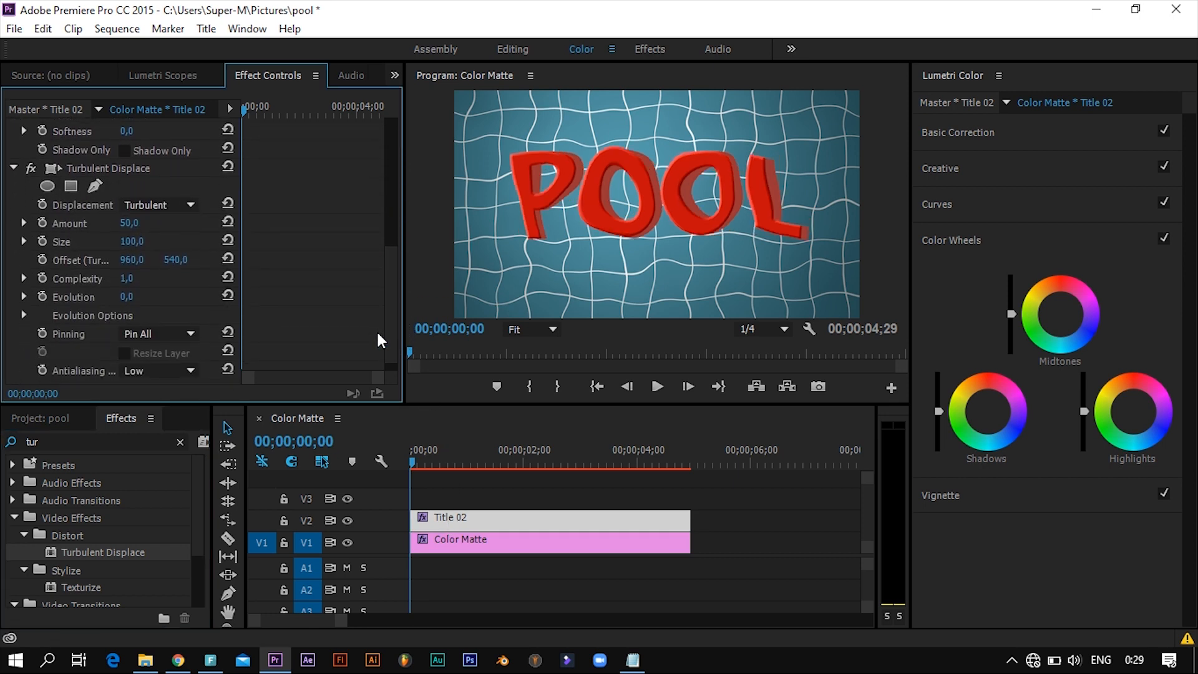
{"action": "left_click", "coordinate": [129, 224]}
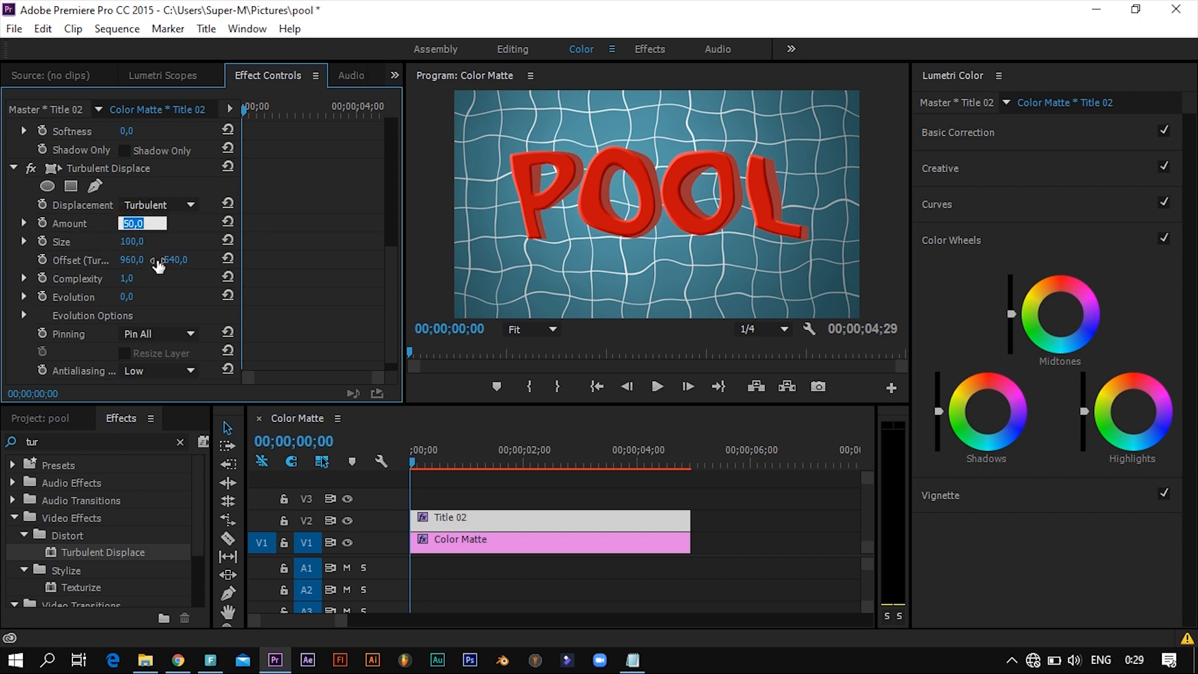
{"action": "type", "text": "4"}
{"action": "left_click", "coordinate": [156, 243]}
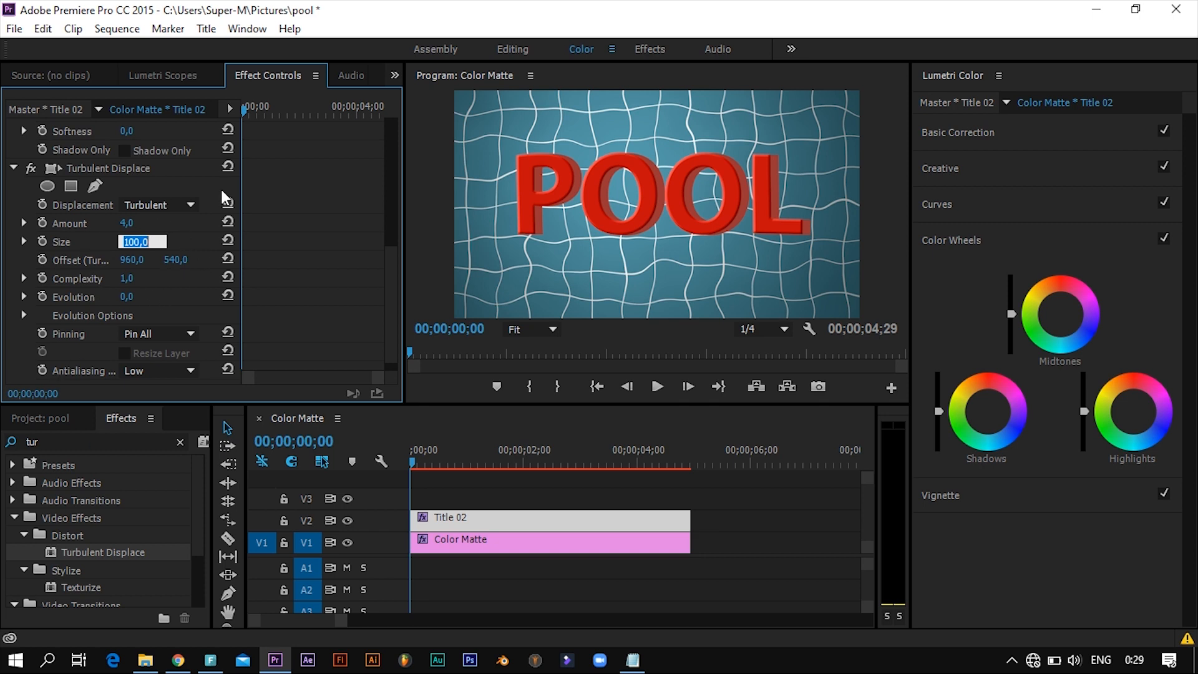
Step: Play the sequence from its start to preview the title with the slight displacement
{"action": "left_click_drag", "start_coordinate": [249, 108], "coordinate": [204, 125]}
{"action": "left_click", "coordinate": [661, 386]}
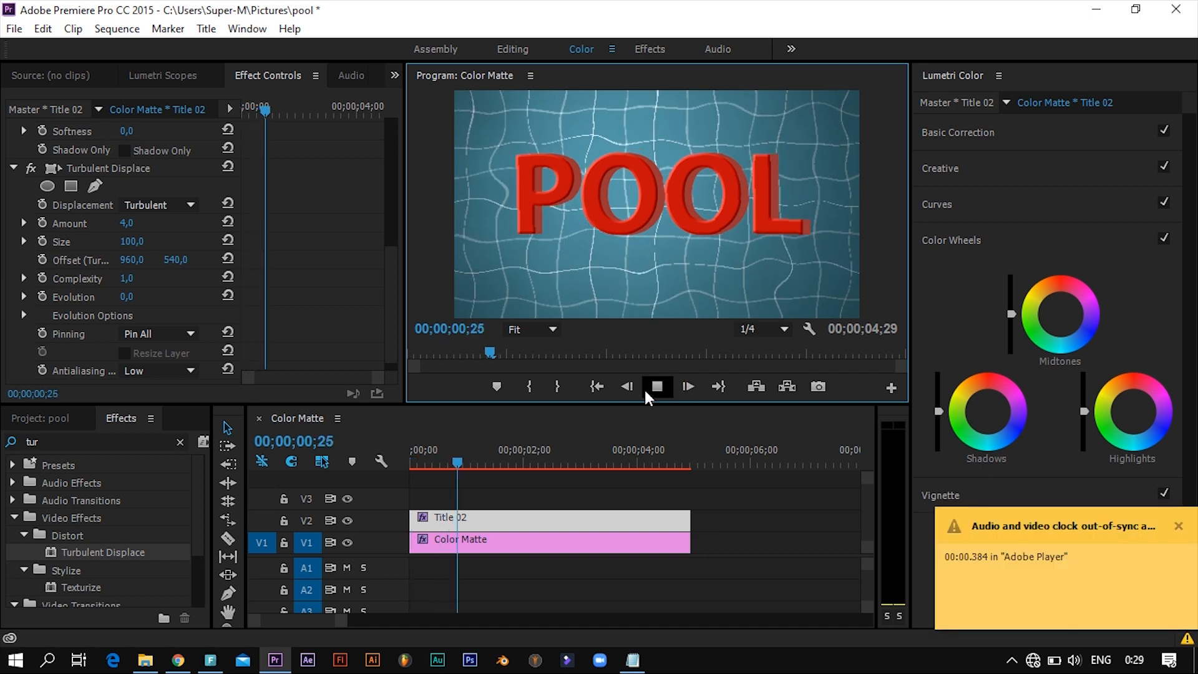
{"action": "left_click", "coordinate": [654, 388]}
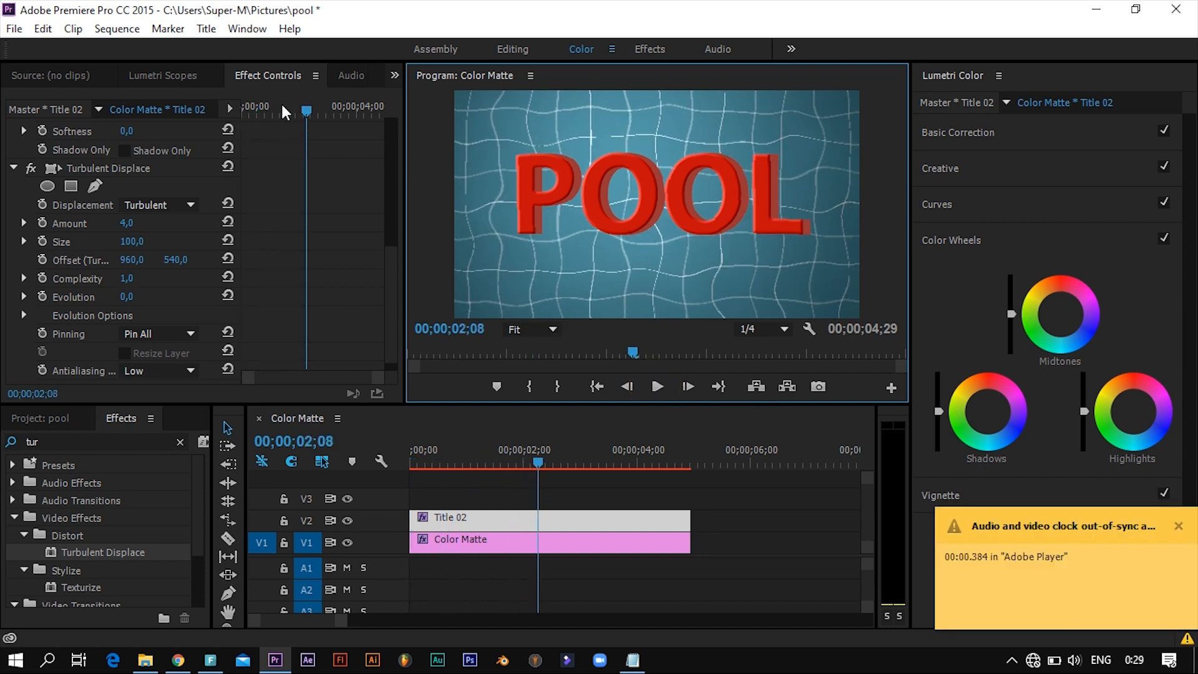
Step: Keyframe the title's Turbulent Displace evolution from 0,0 at the sequence start to 5x0,0° at 00;00;04;27
{"action": "left_click_drag", "start_coordinate": [304, 108], "coordinate": [229, 127]}
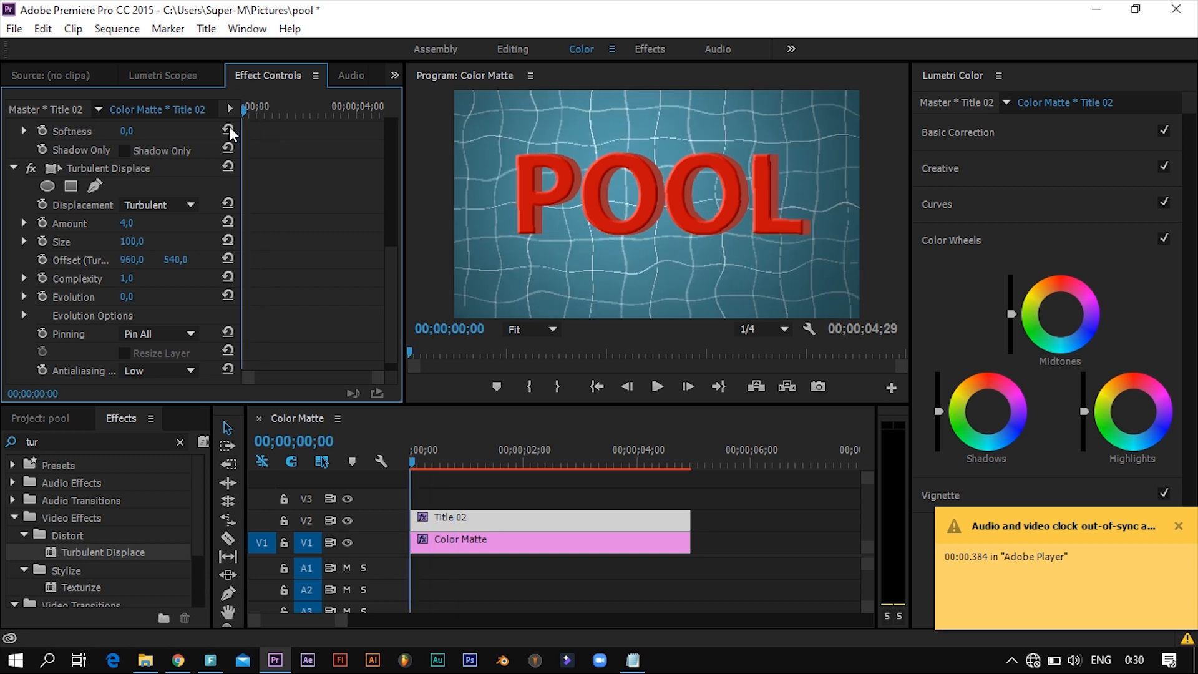
{"action": "left_click", "coordinate": [43, 295]}
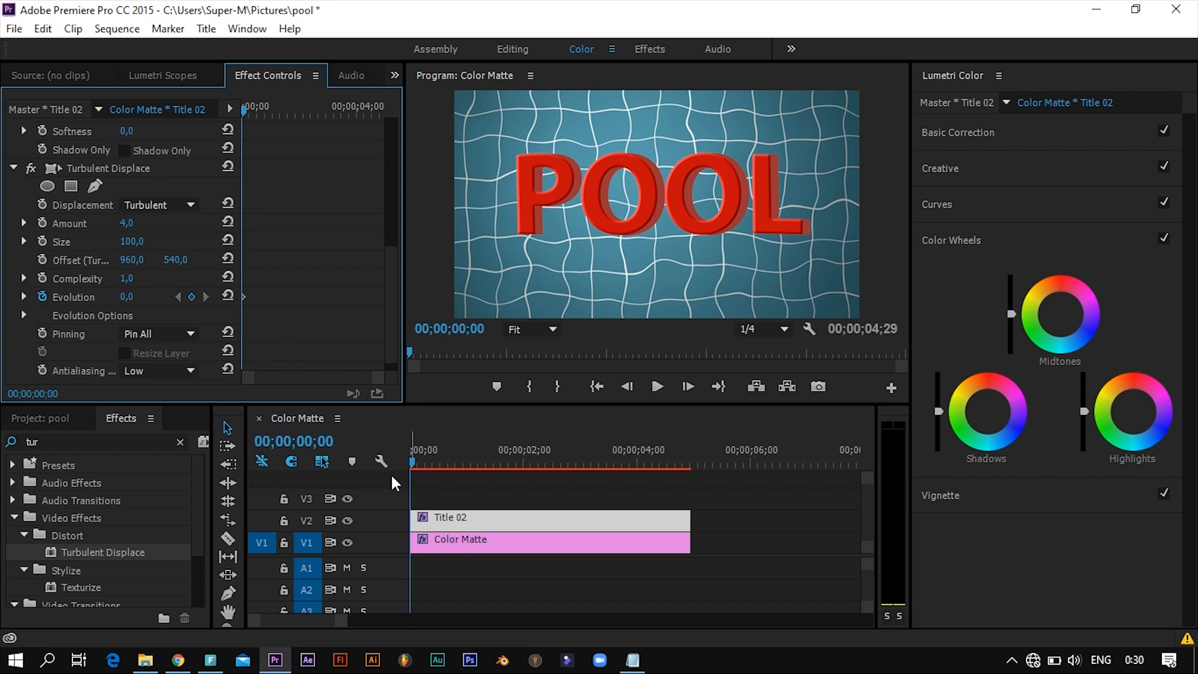
{"action": "left_click_drag", "start_coordinate": [242, 105], "coordinate": [383, 143]}
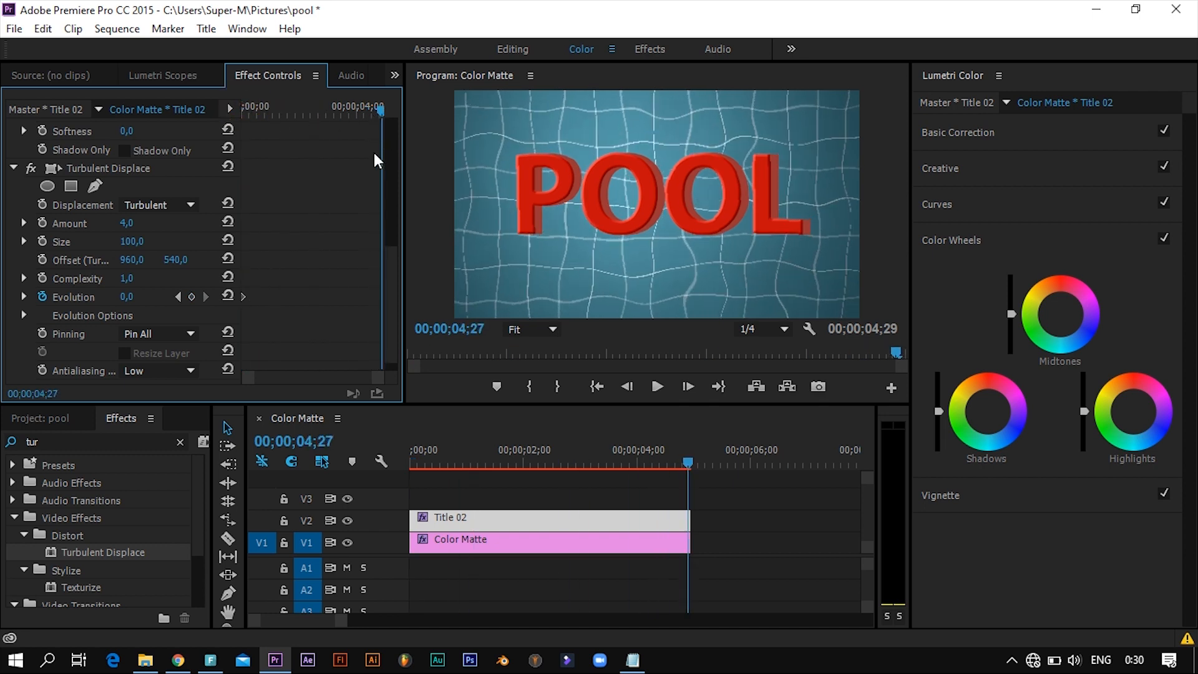
{"action": "left_click", "coordinate": [127, 297]}
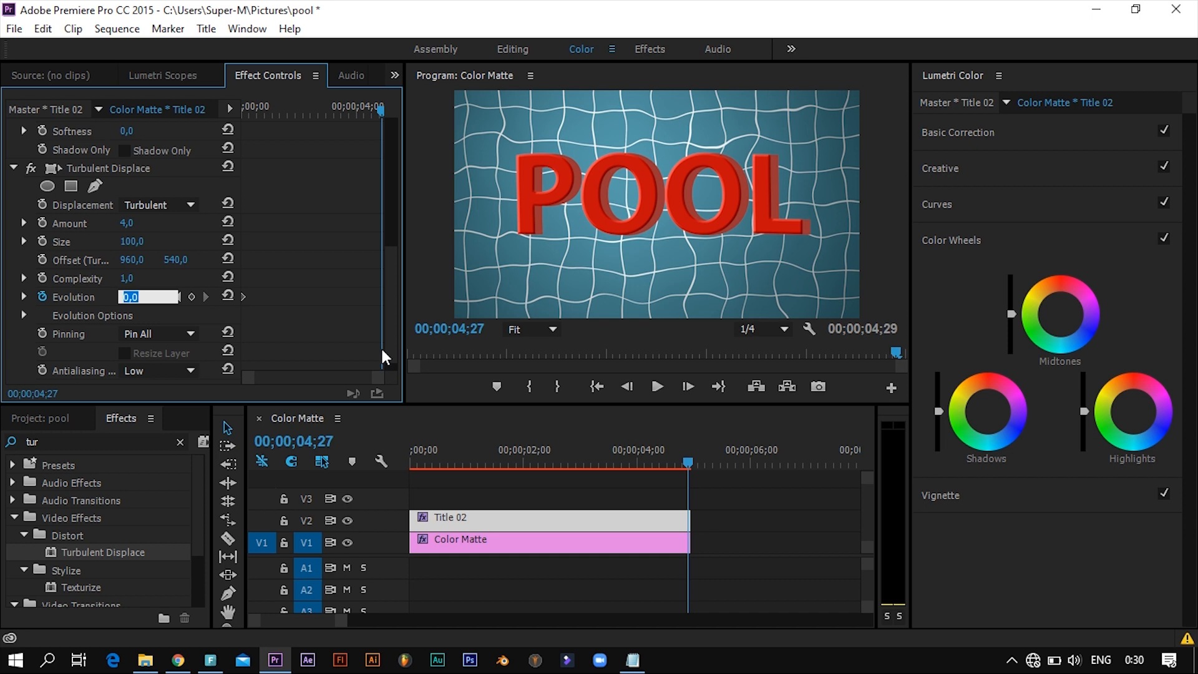
{"action": "type", "text": "5x"}
{"action": "left_click", "coordinate": [311, 297]}
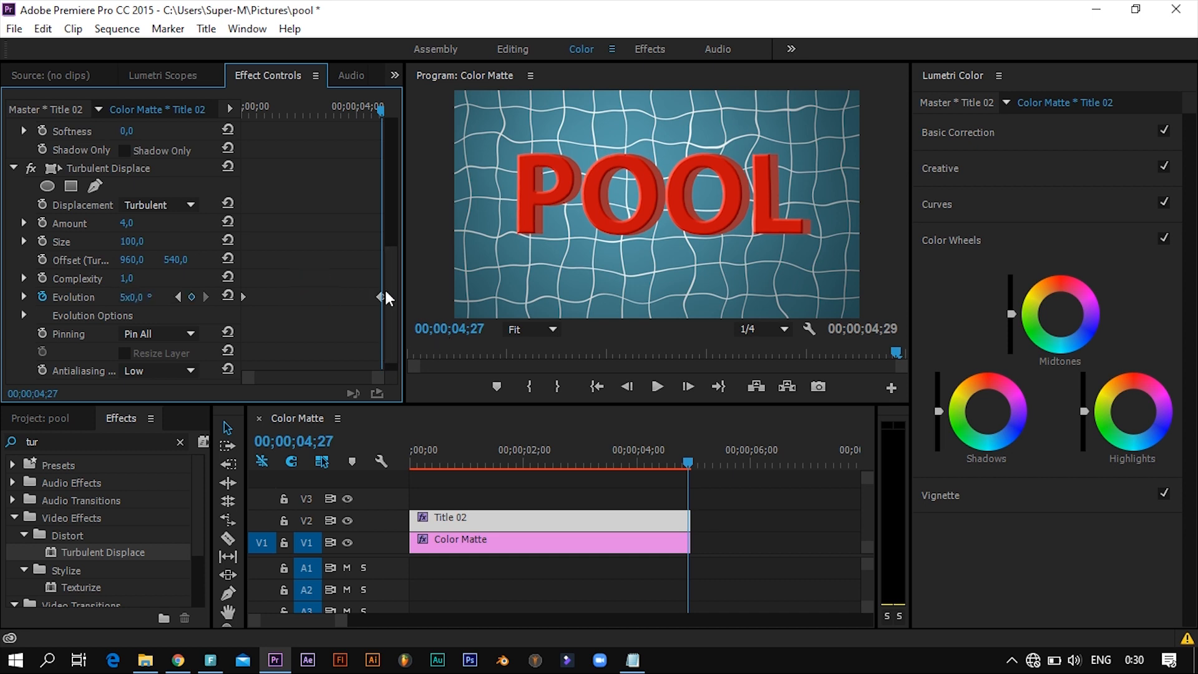
Step: Play the sequence from its start to check the animated title over the rippling pool
{"action": "left_click_drag", "start_coordinate": [384, 107], "coordinate": [210, 122]}
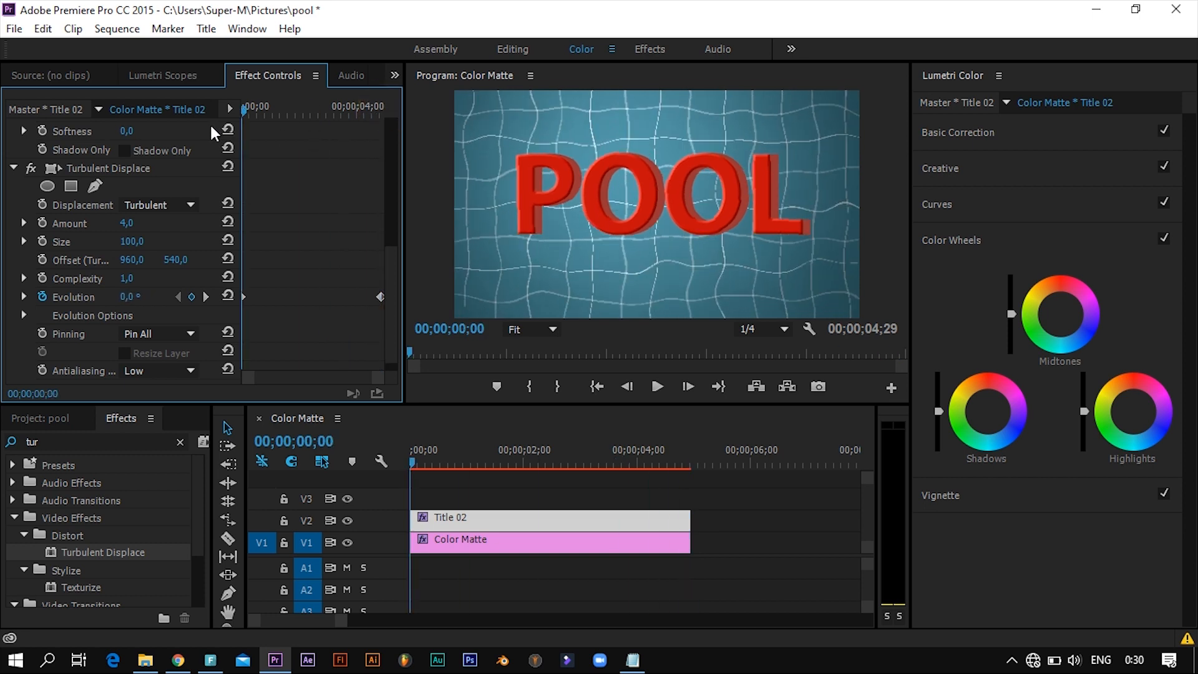
{"action": "left_click", "coordinate": [660, 385]}
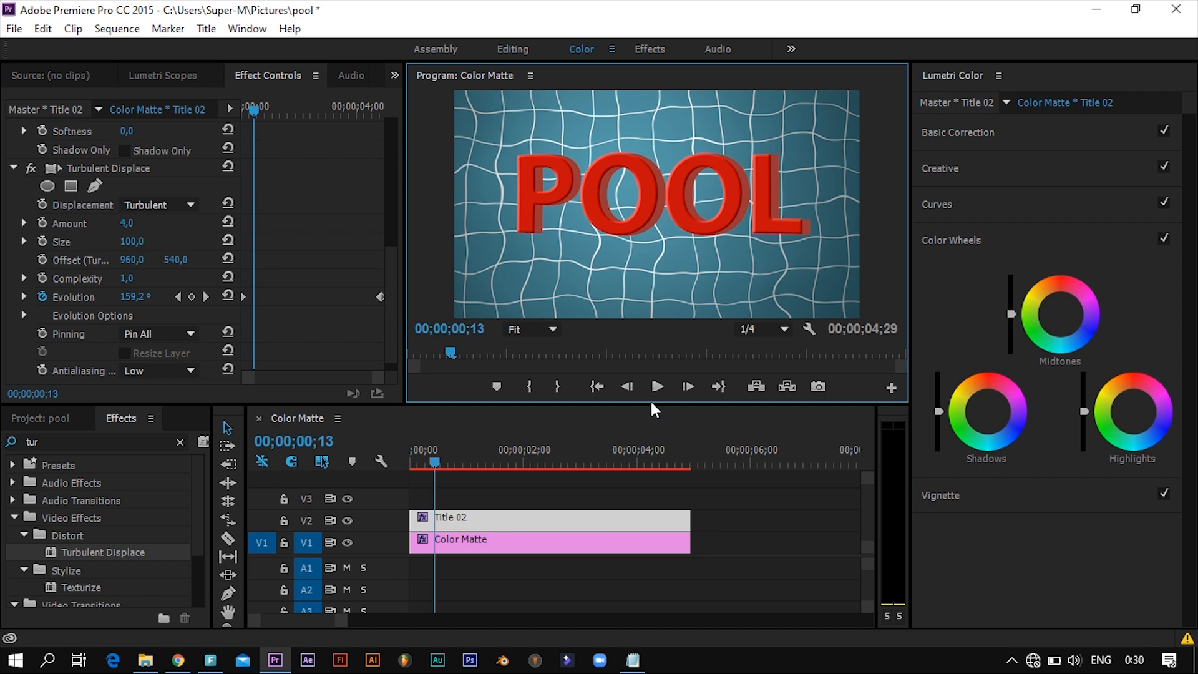
{"action": "left_click_drag", "start_coordinate": [436, 467], "coordinate": [351, 485]}
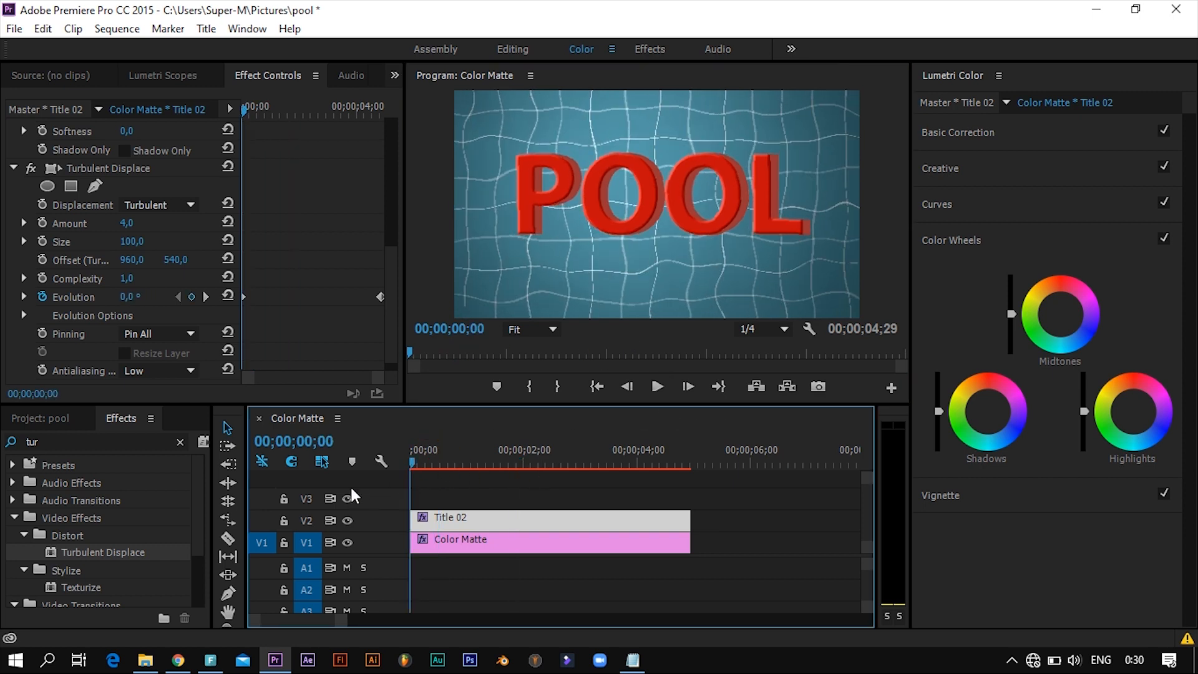
{"action": "left_click", "coordinate": [650, 394]}
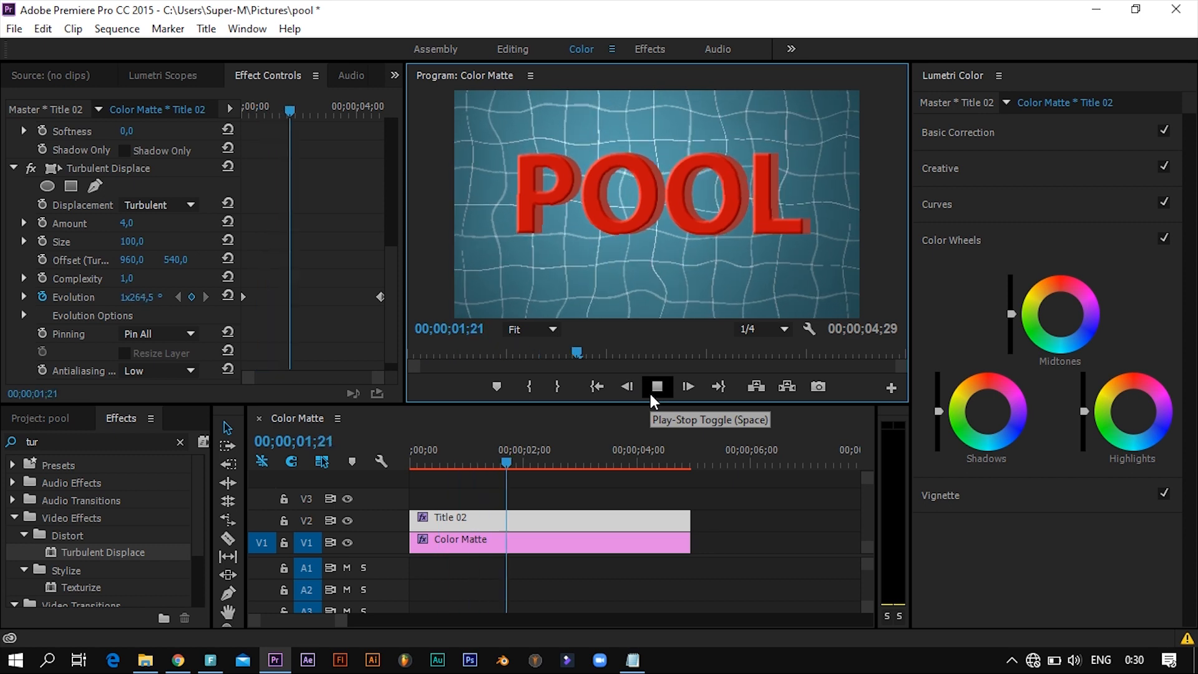
{"action": "left_click", "coordinate": [650, 392]}
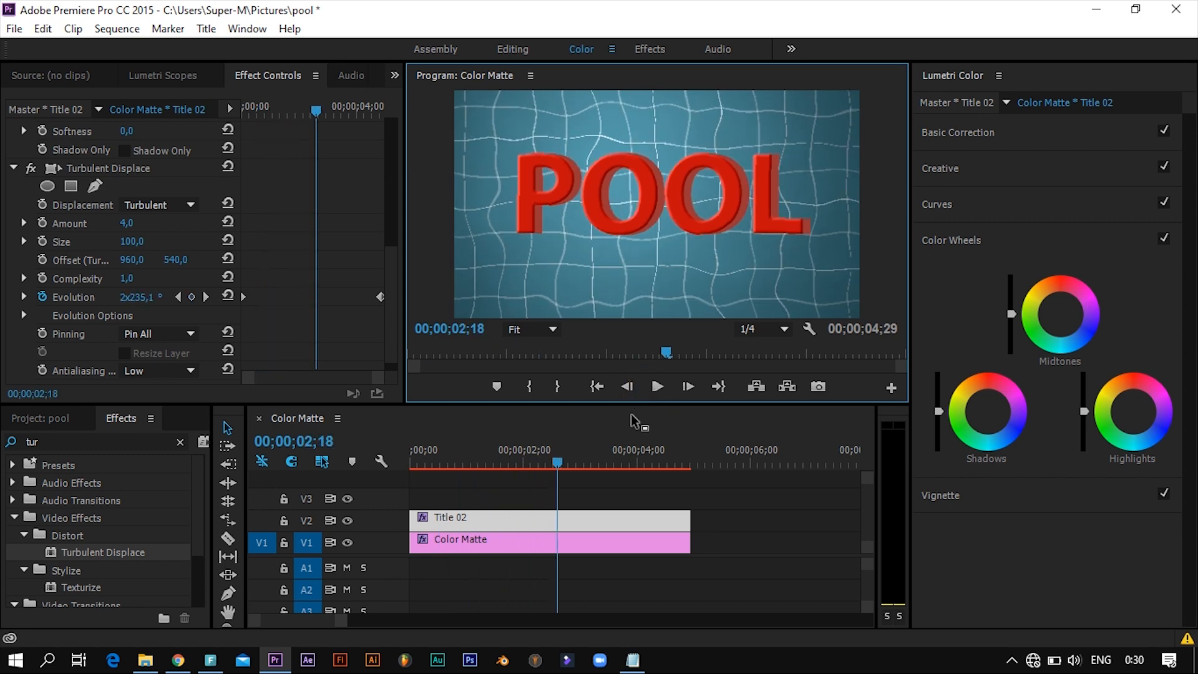